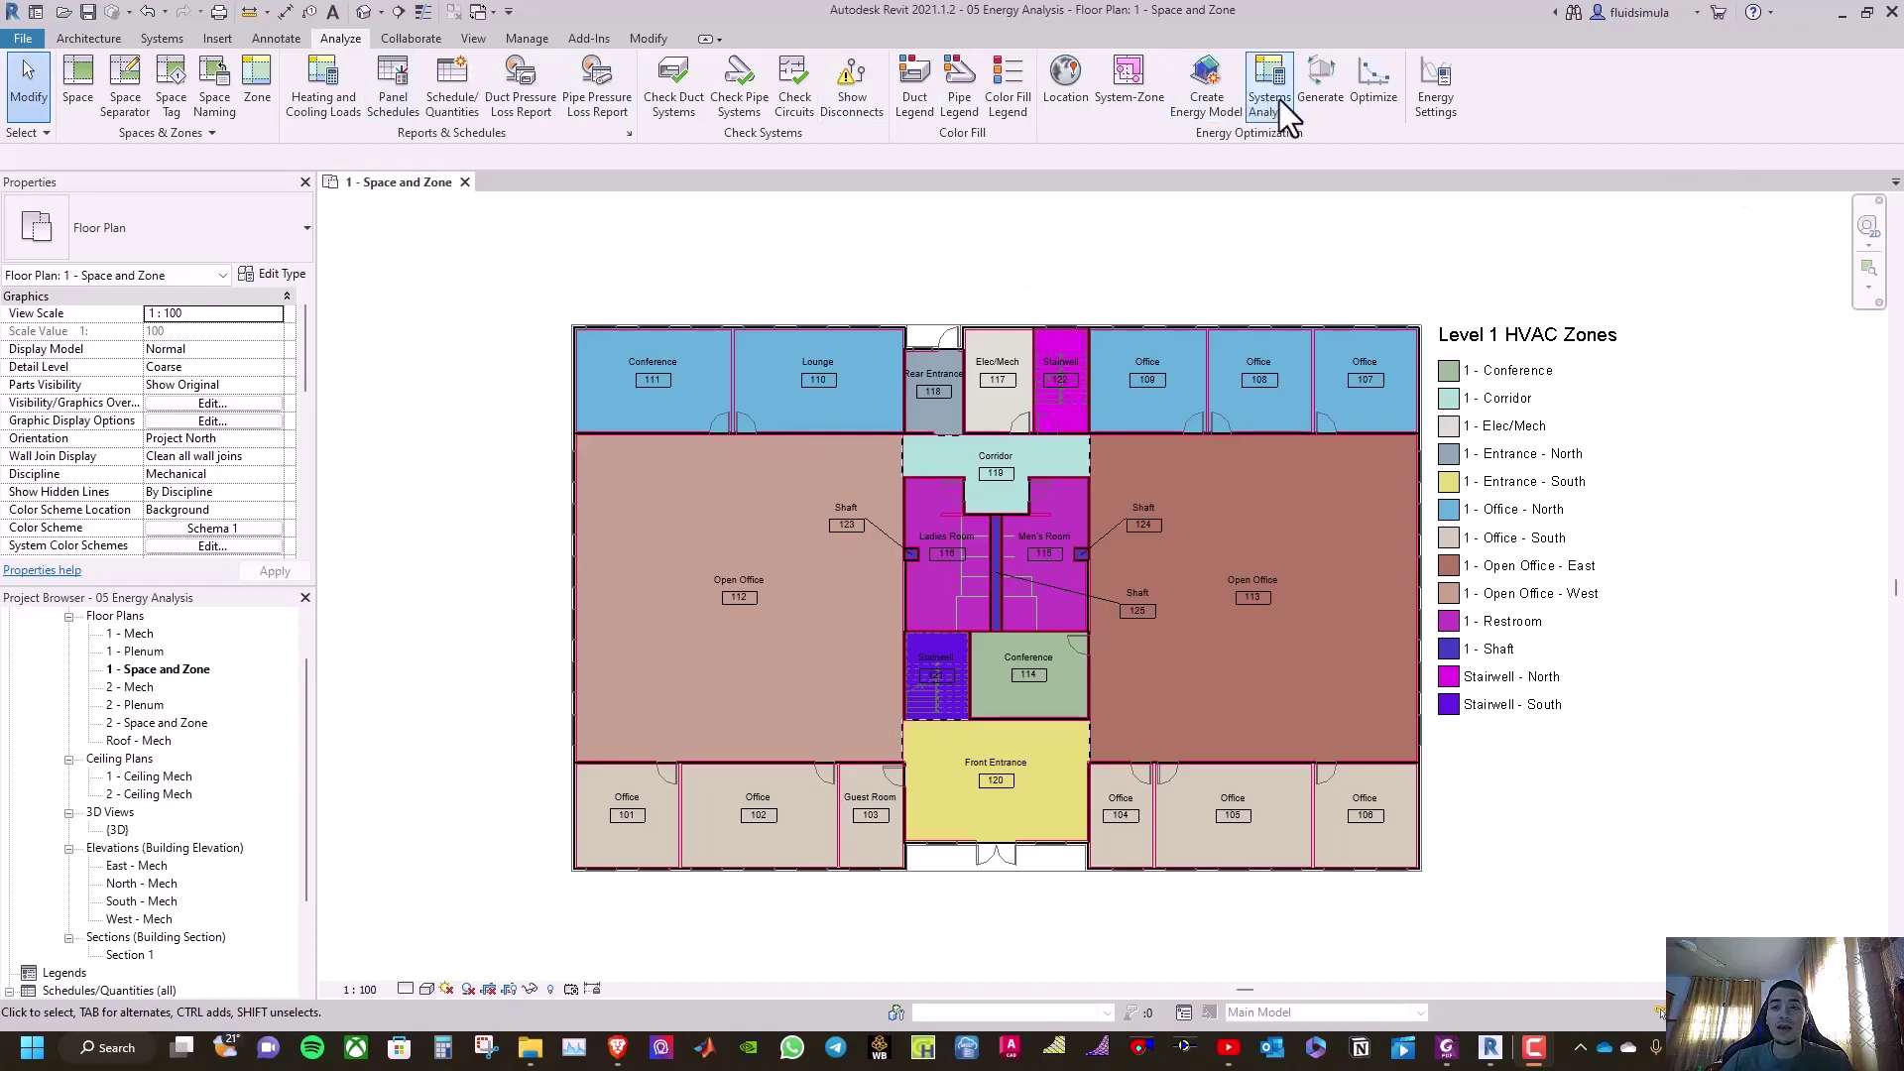
Open Energy Settings and its Advanced Energy Settings, scrolling down to Schematic Types
left_click(1430, 97)
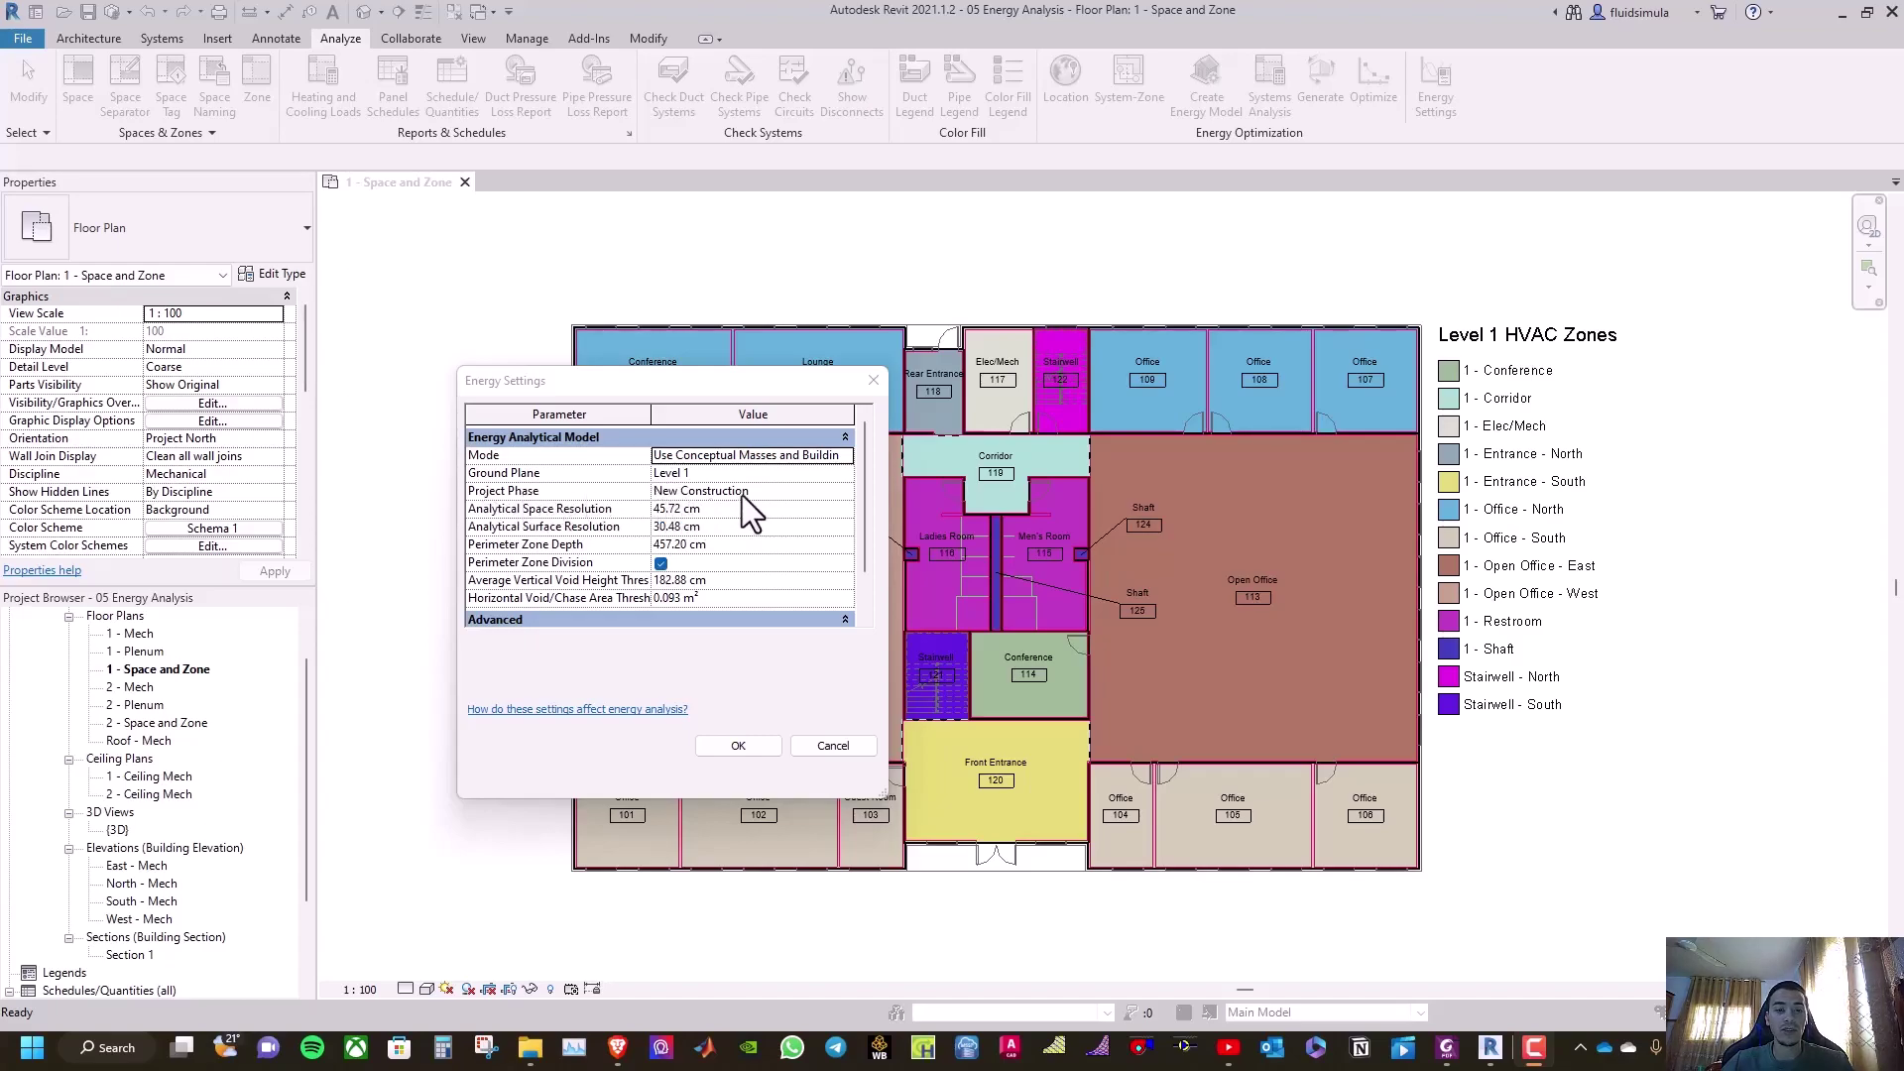
scroll(776, 492, "down", 1)
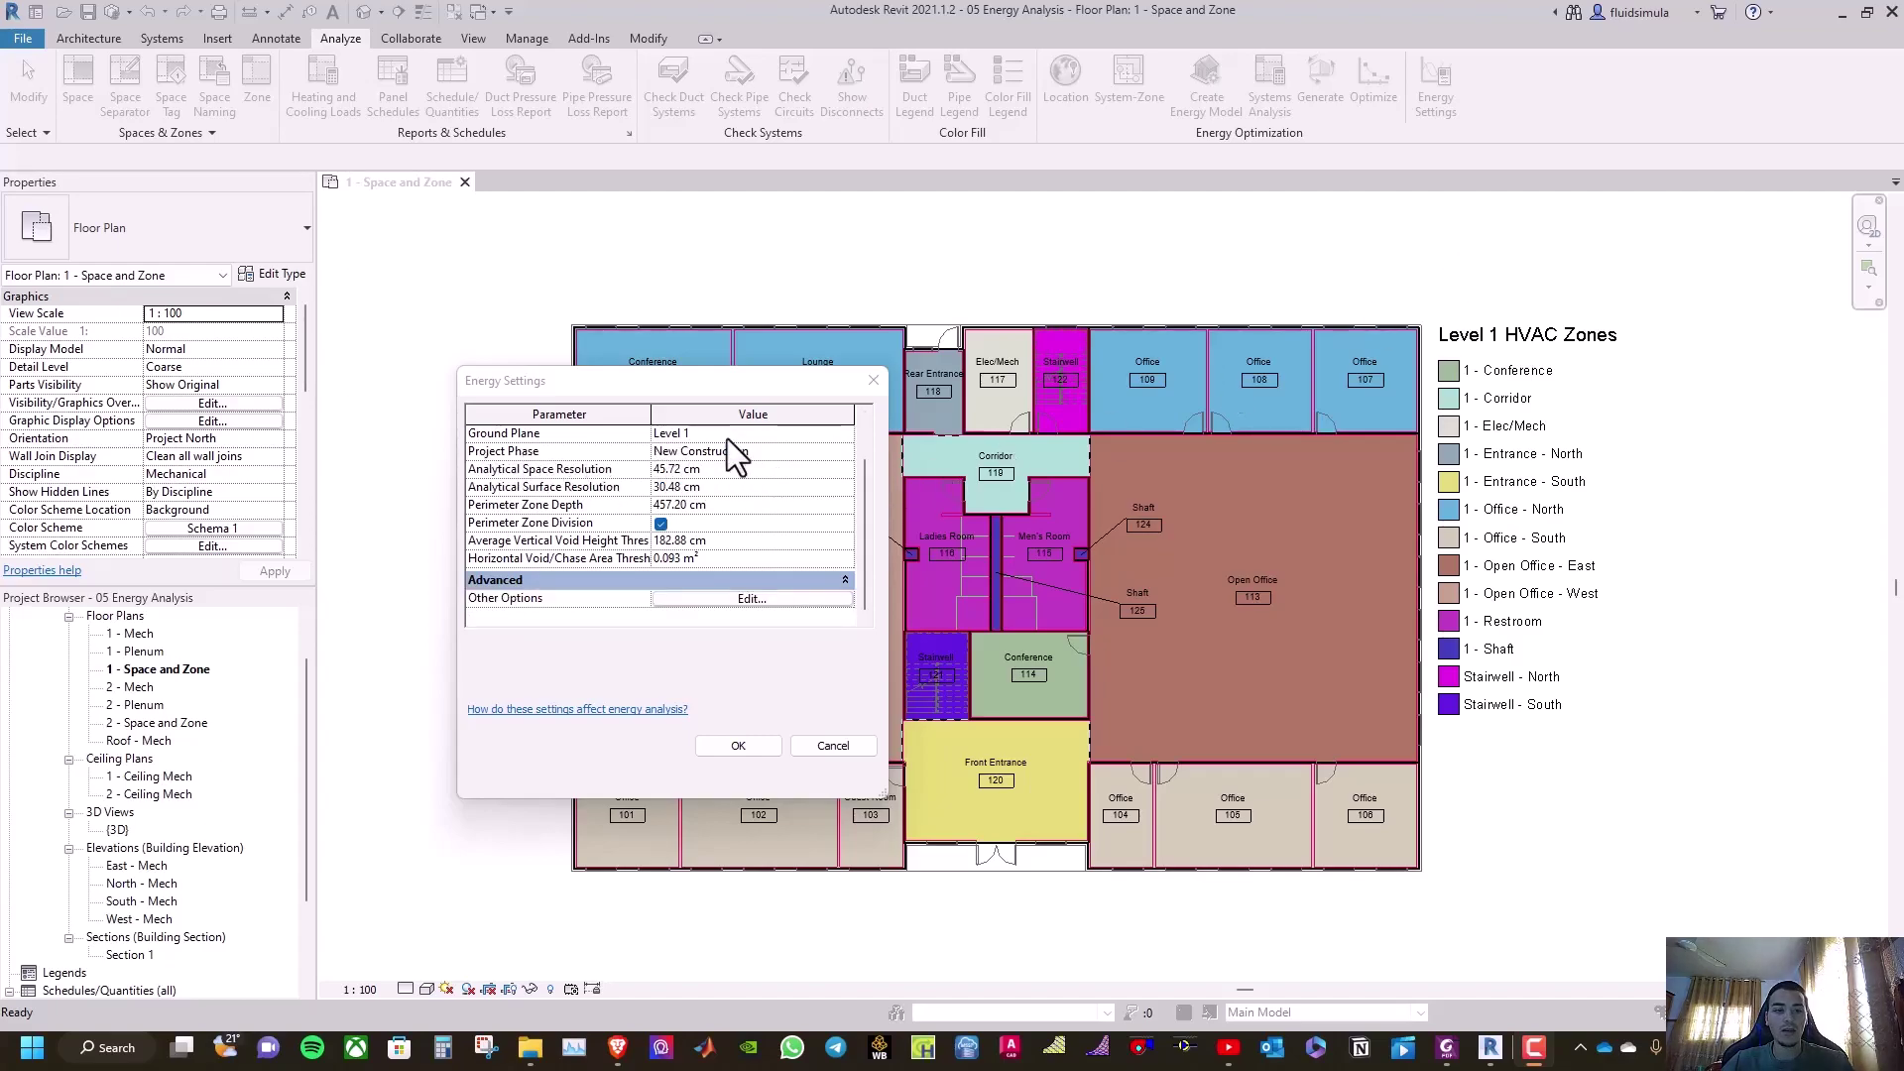
left_click(732, 598)
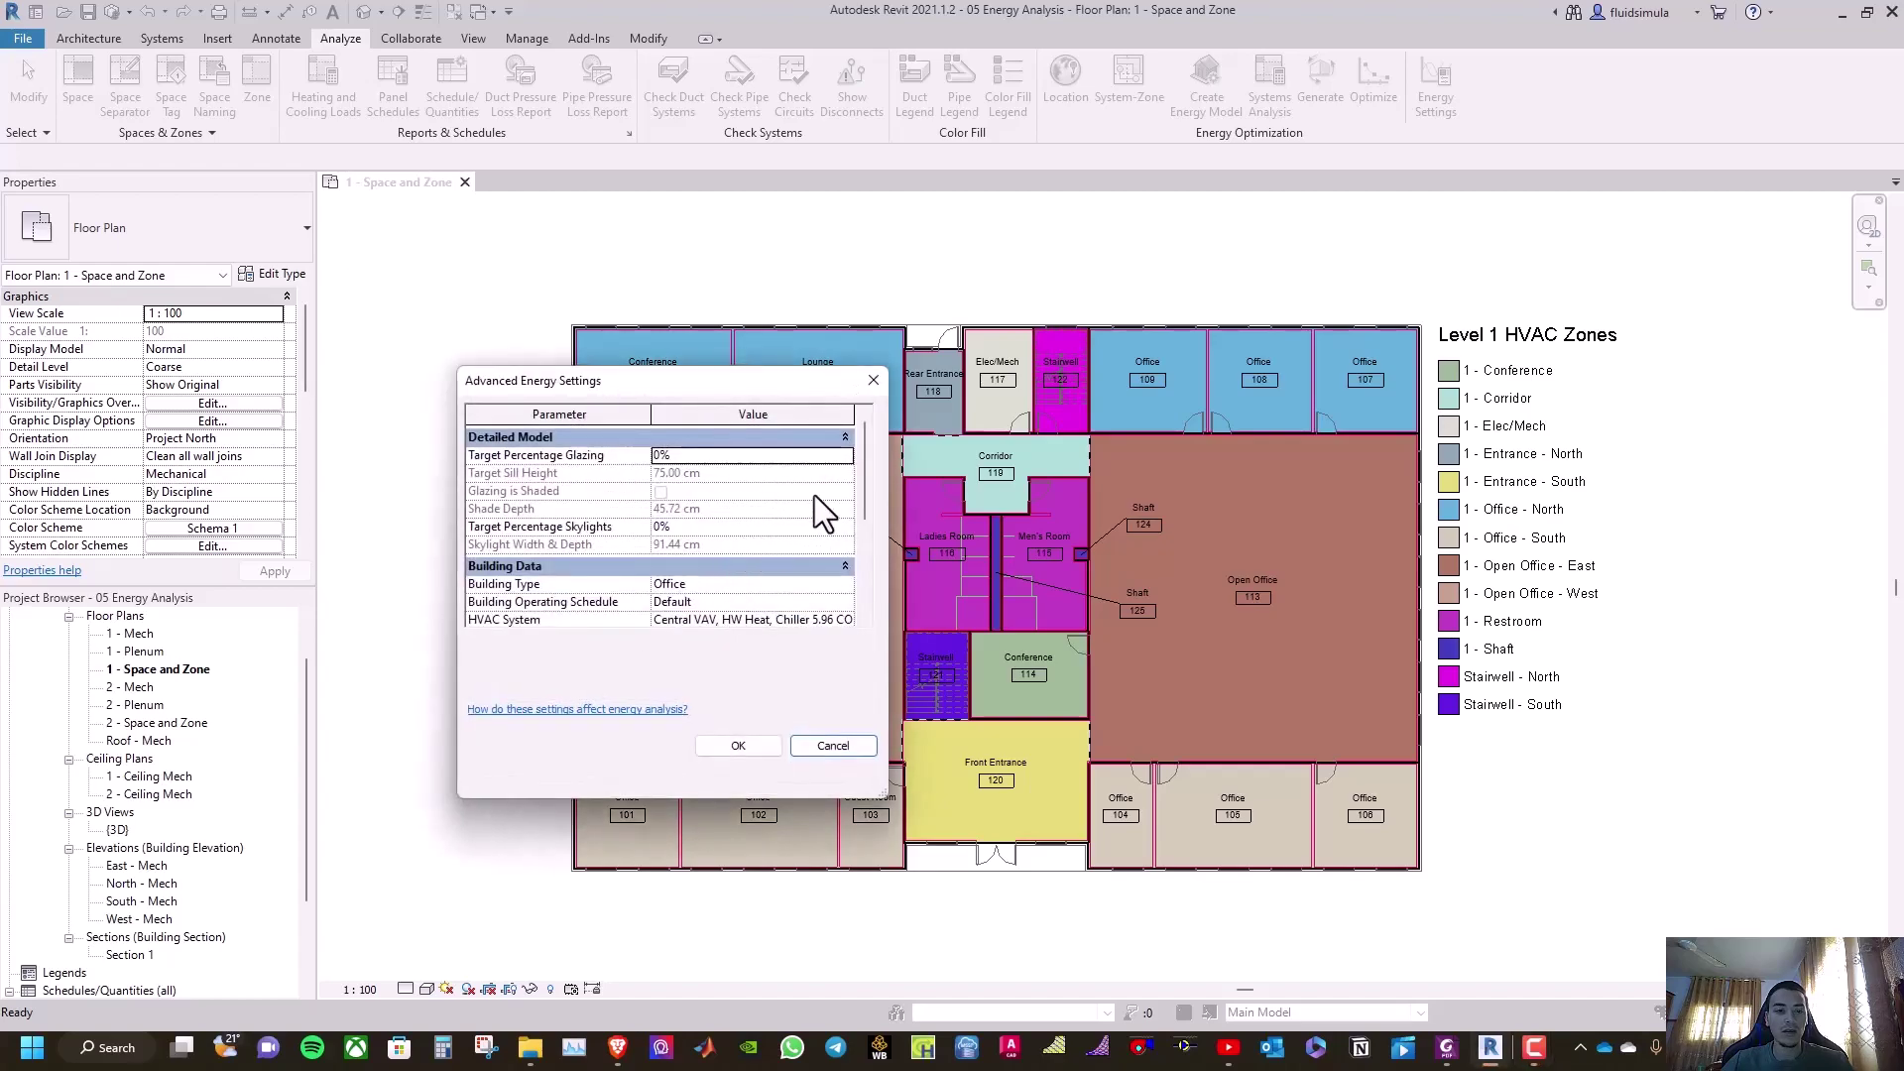
left_click_drag(862, 474, 863, 506)
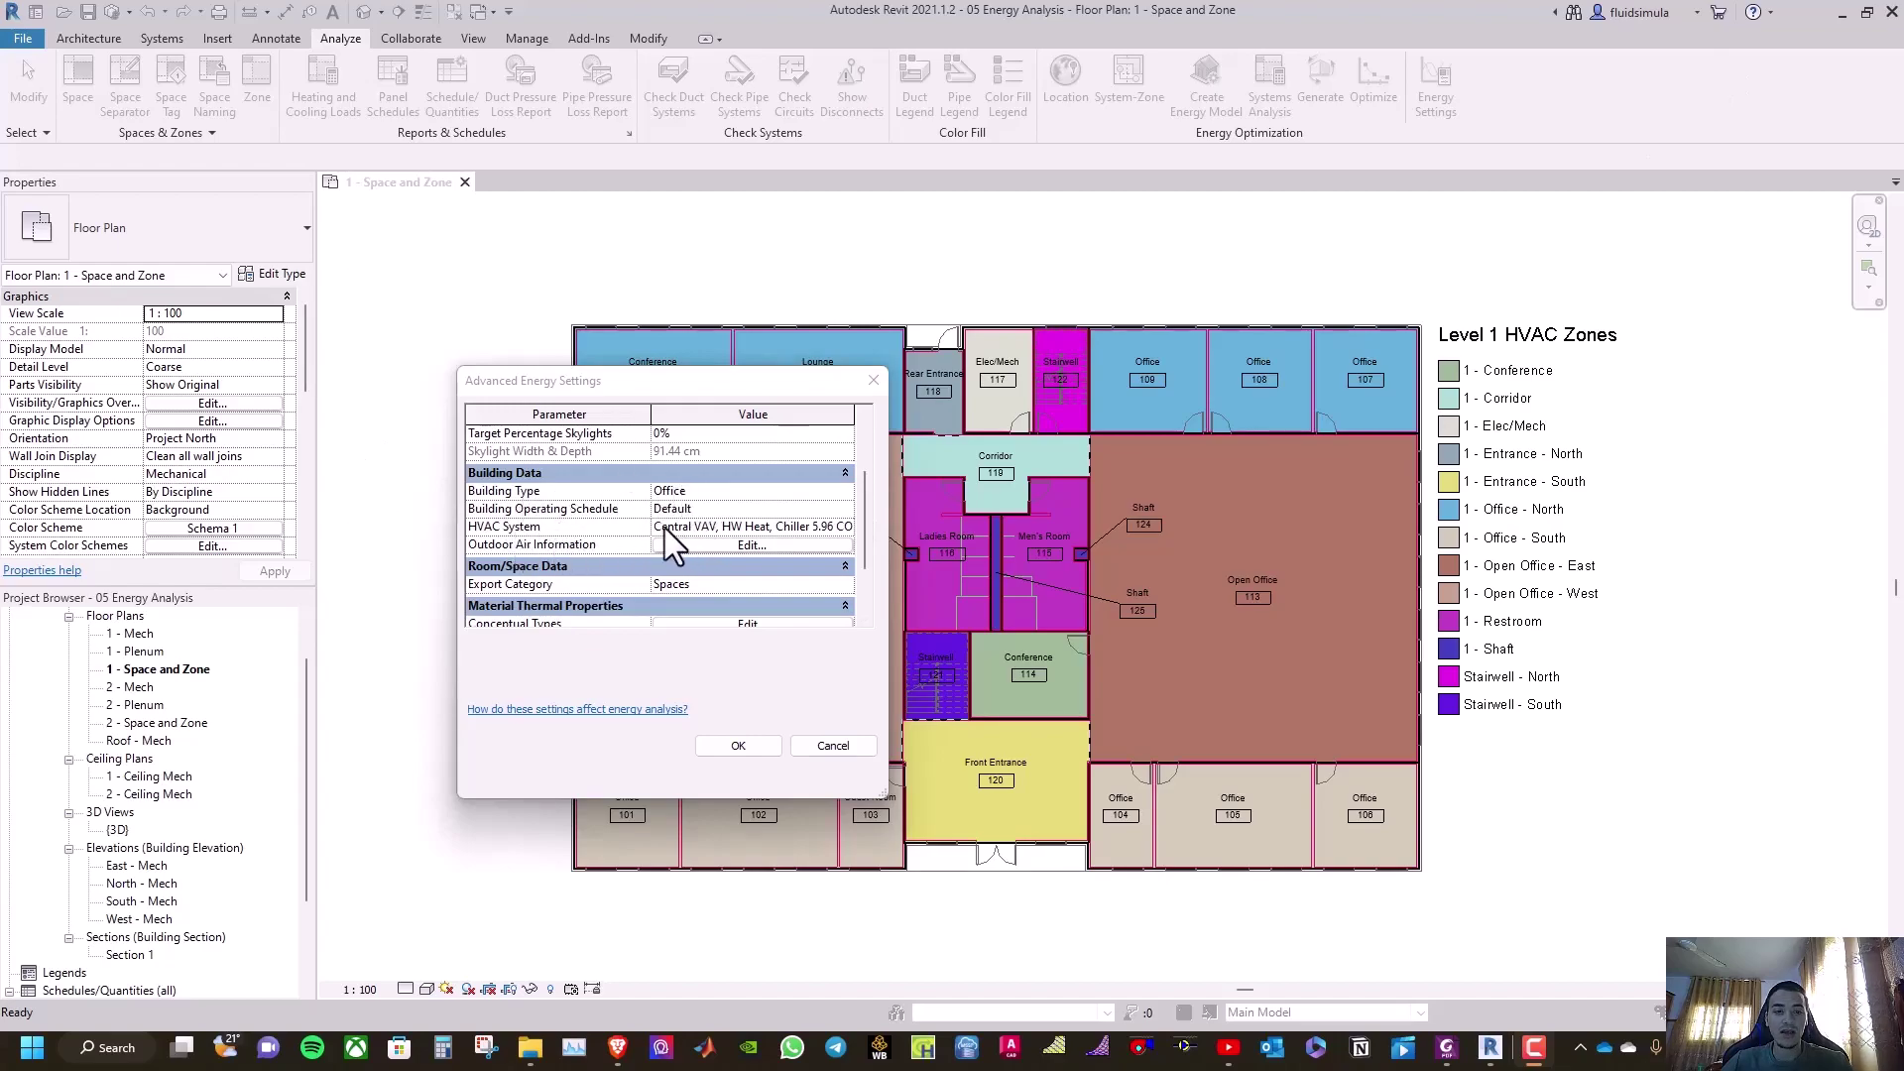
scroll(728, 532, "down", 2)
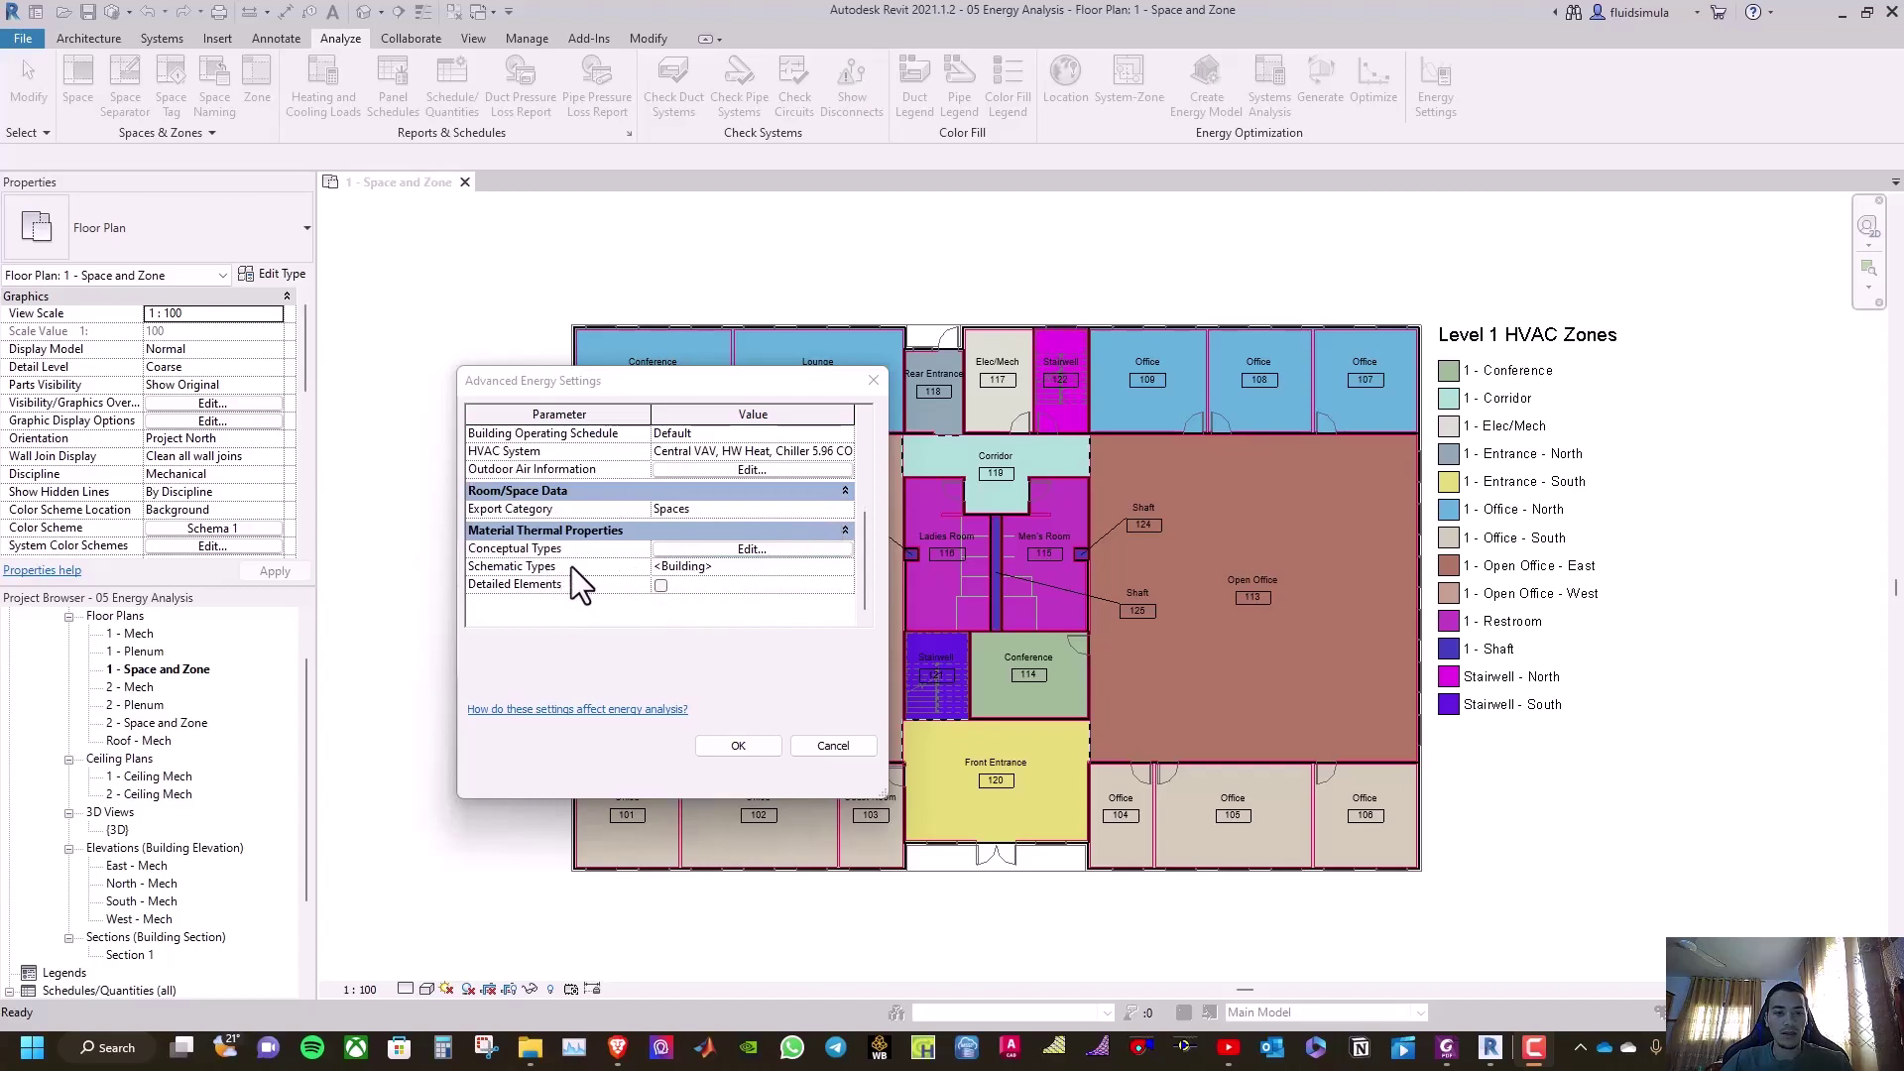
In Schematic Types, tick Override for all ten construction categories, roofs through skylights
left_click(847, 573)
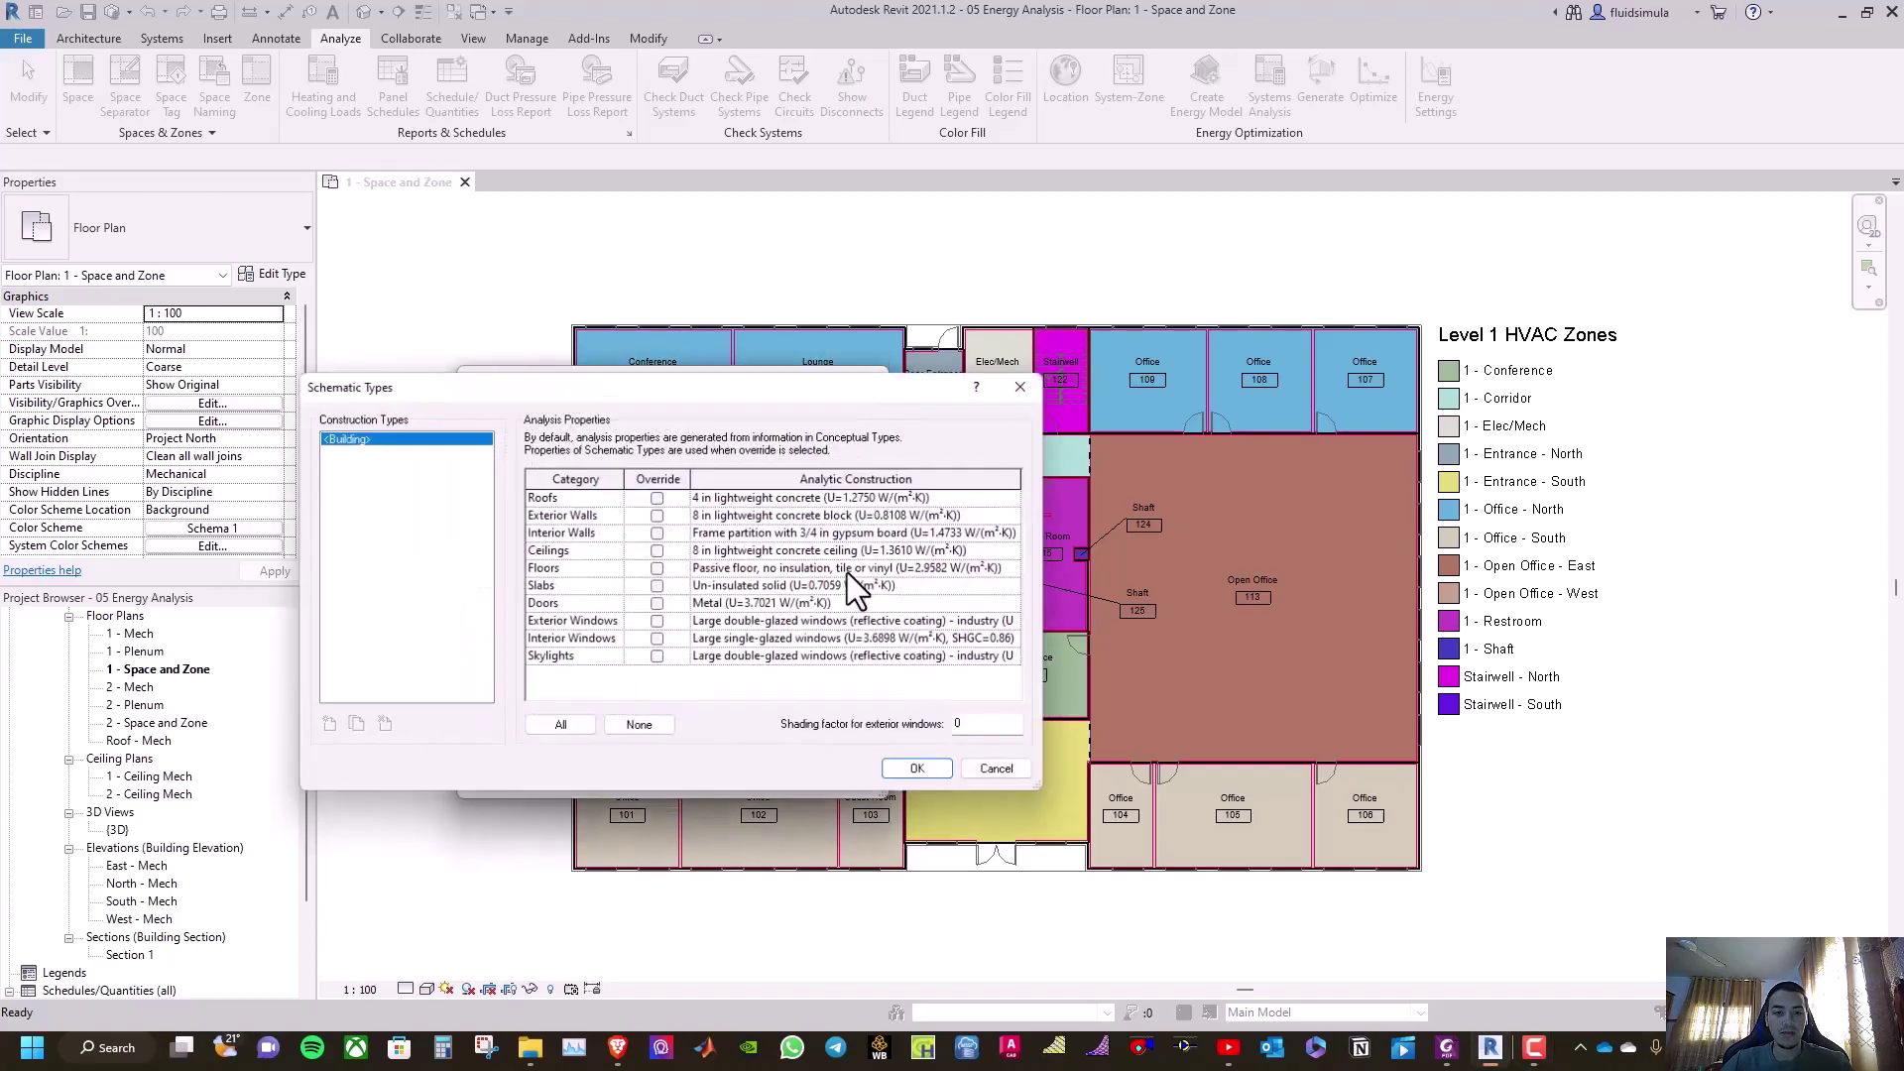
left_click(657, 497)
left_click(658, 514)
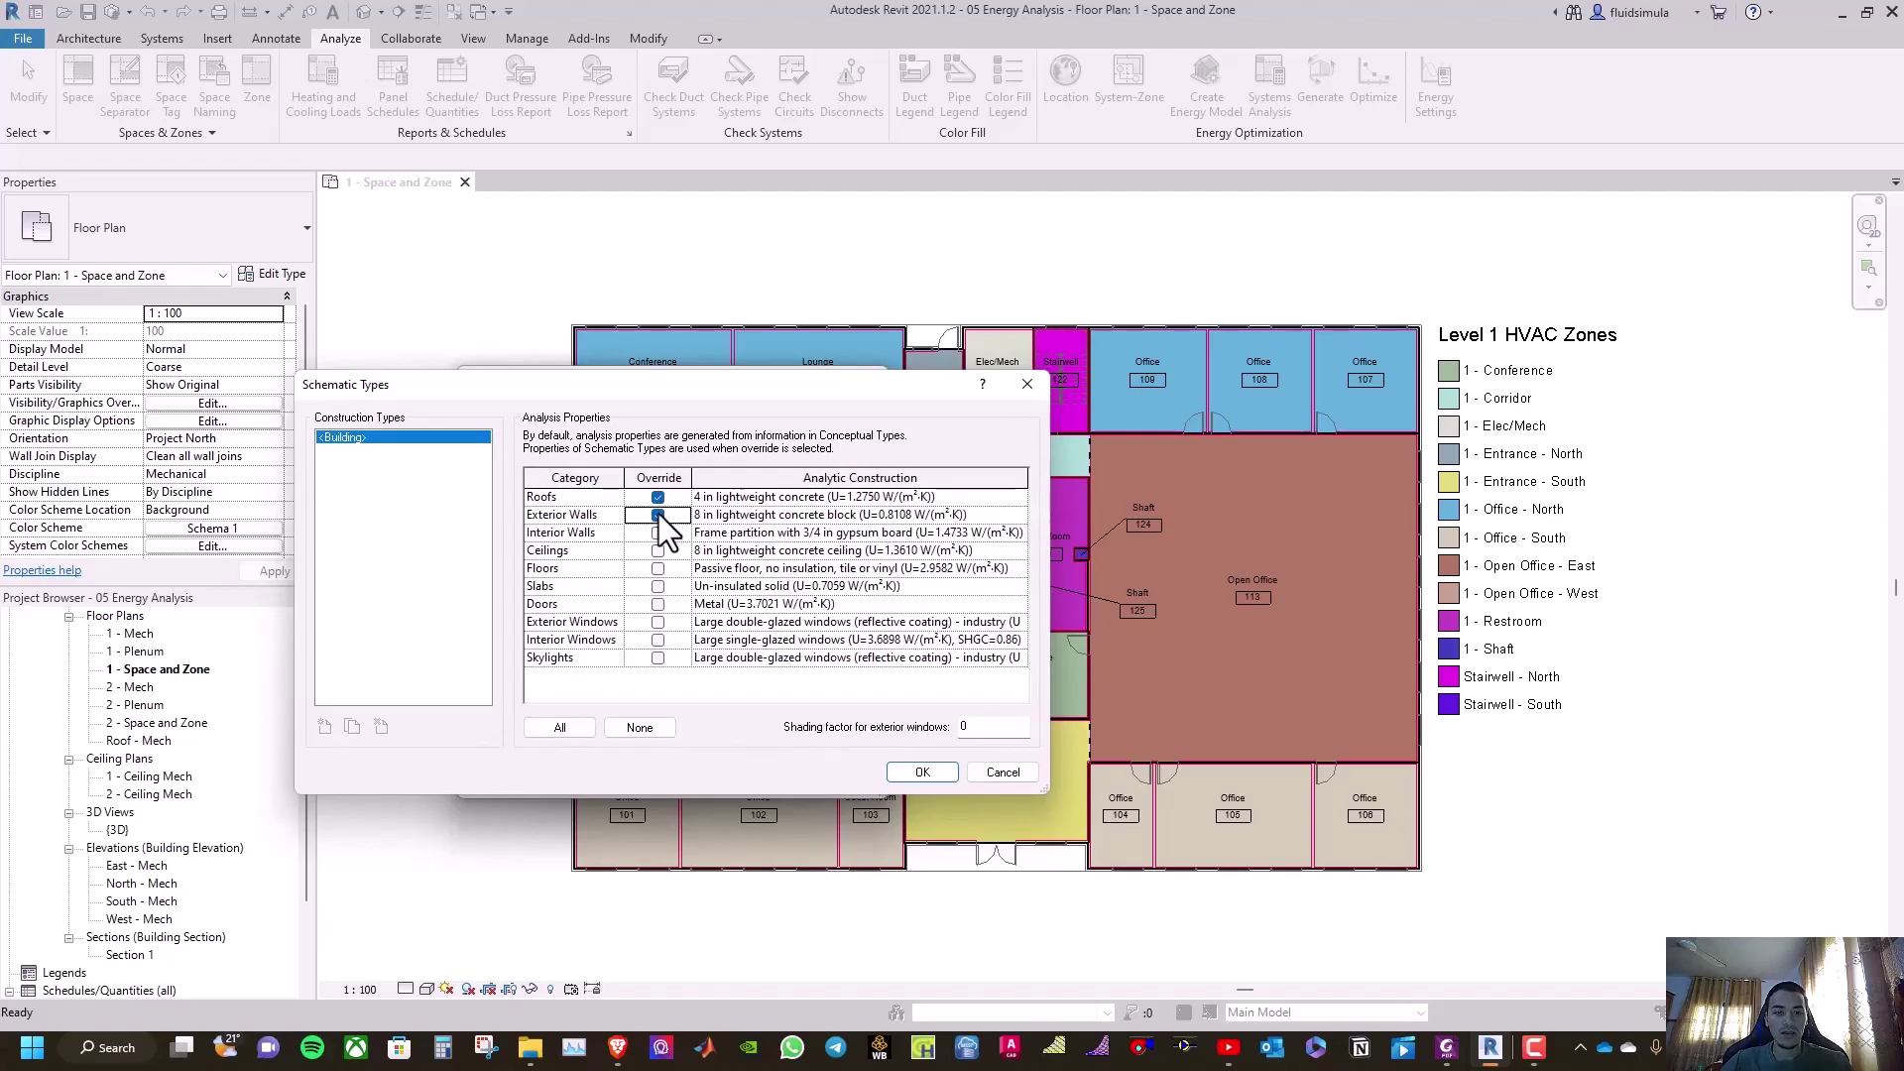
left_click(658, 532)
left_click(657, 550)
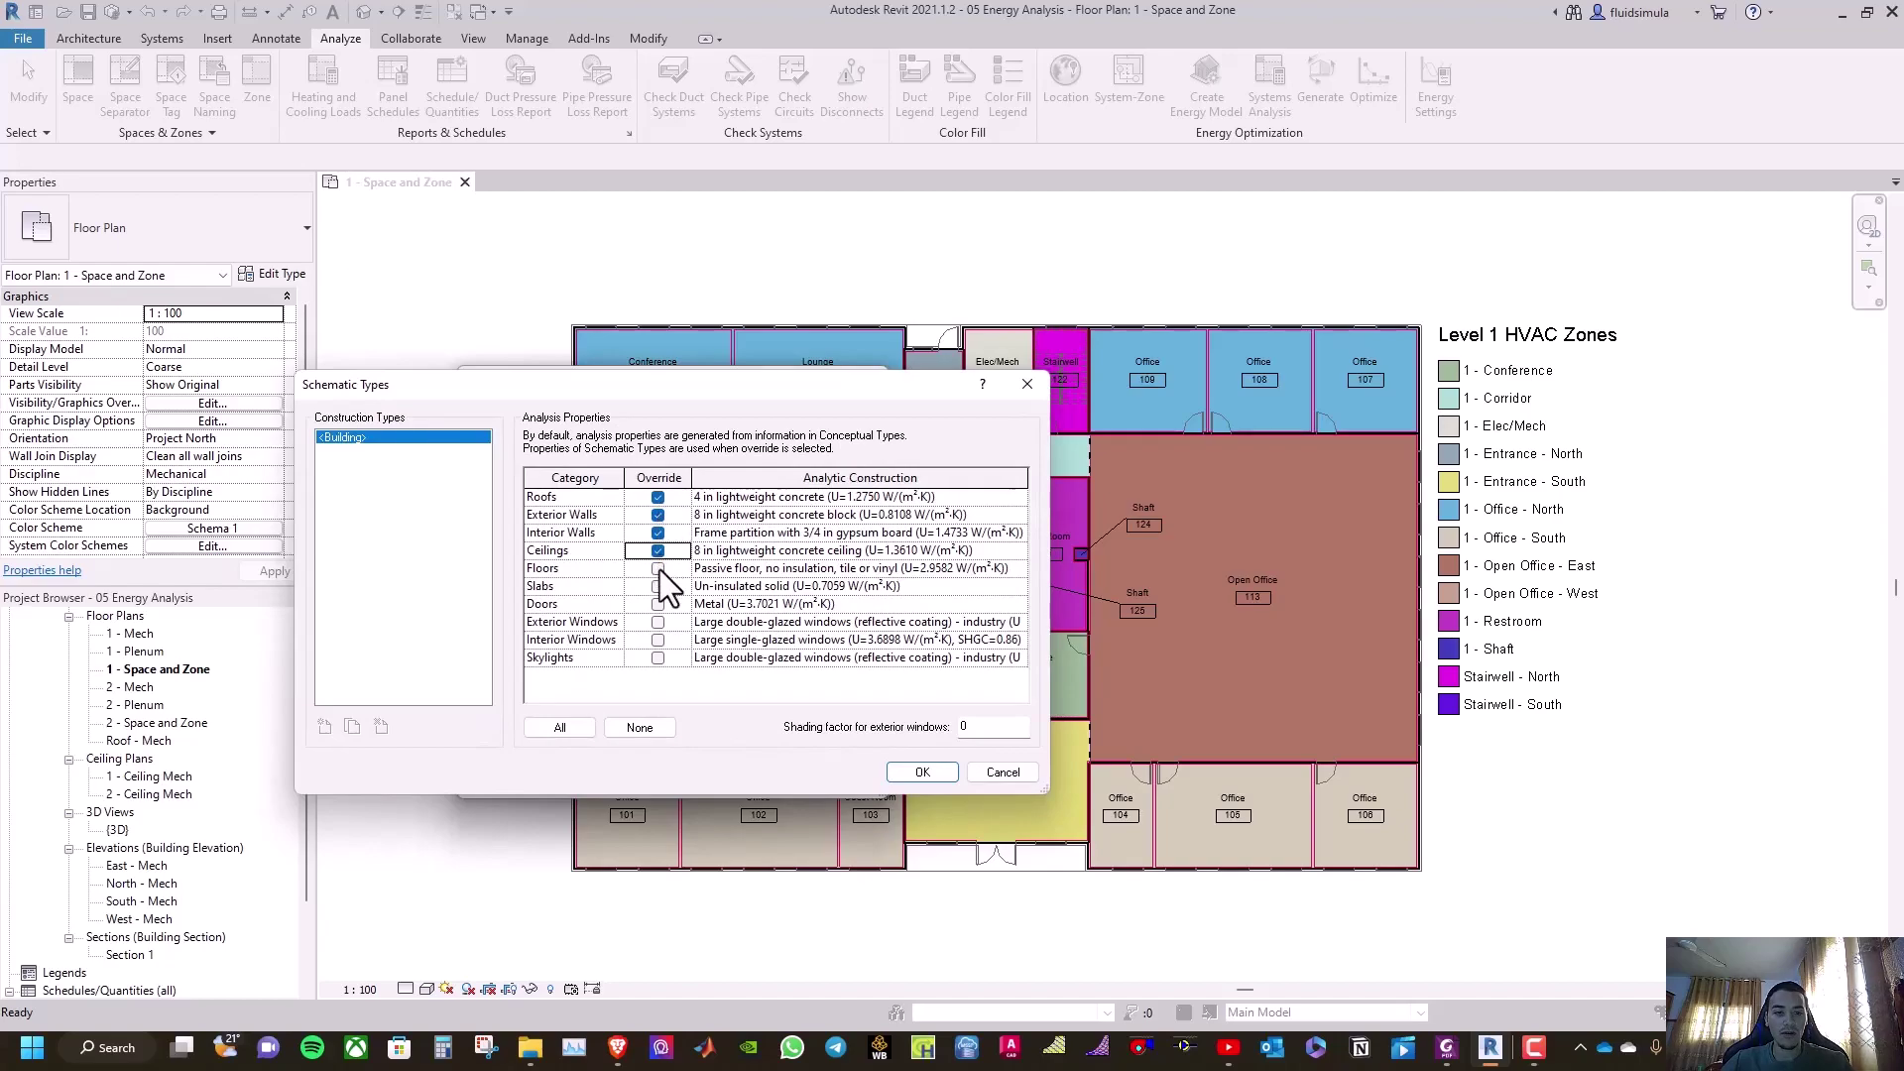
left_click(658, 568)
left_click(657, 586)
left_click(658, 604)
left_click(657, 622)
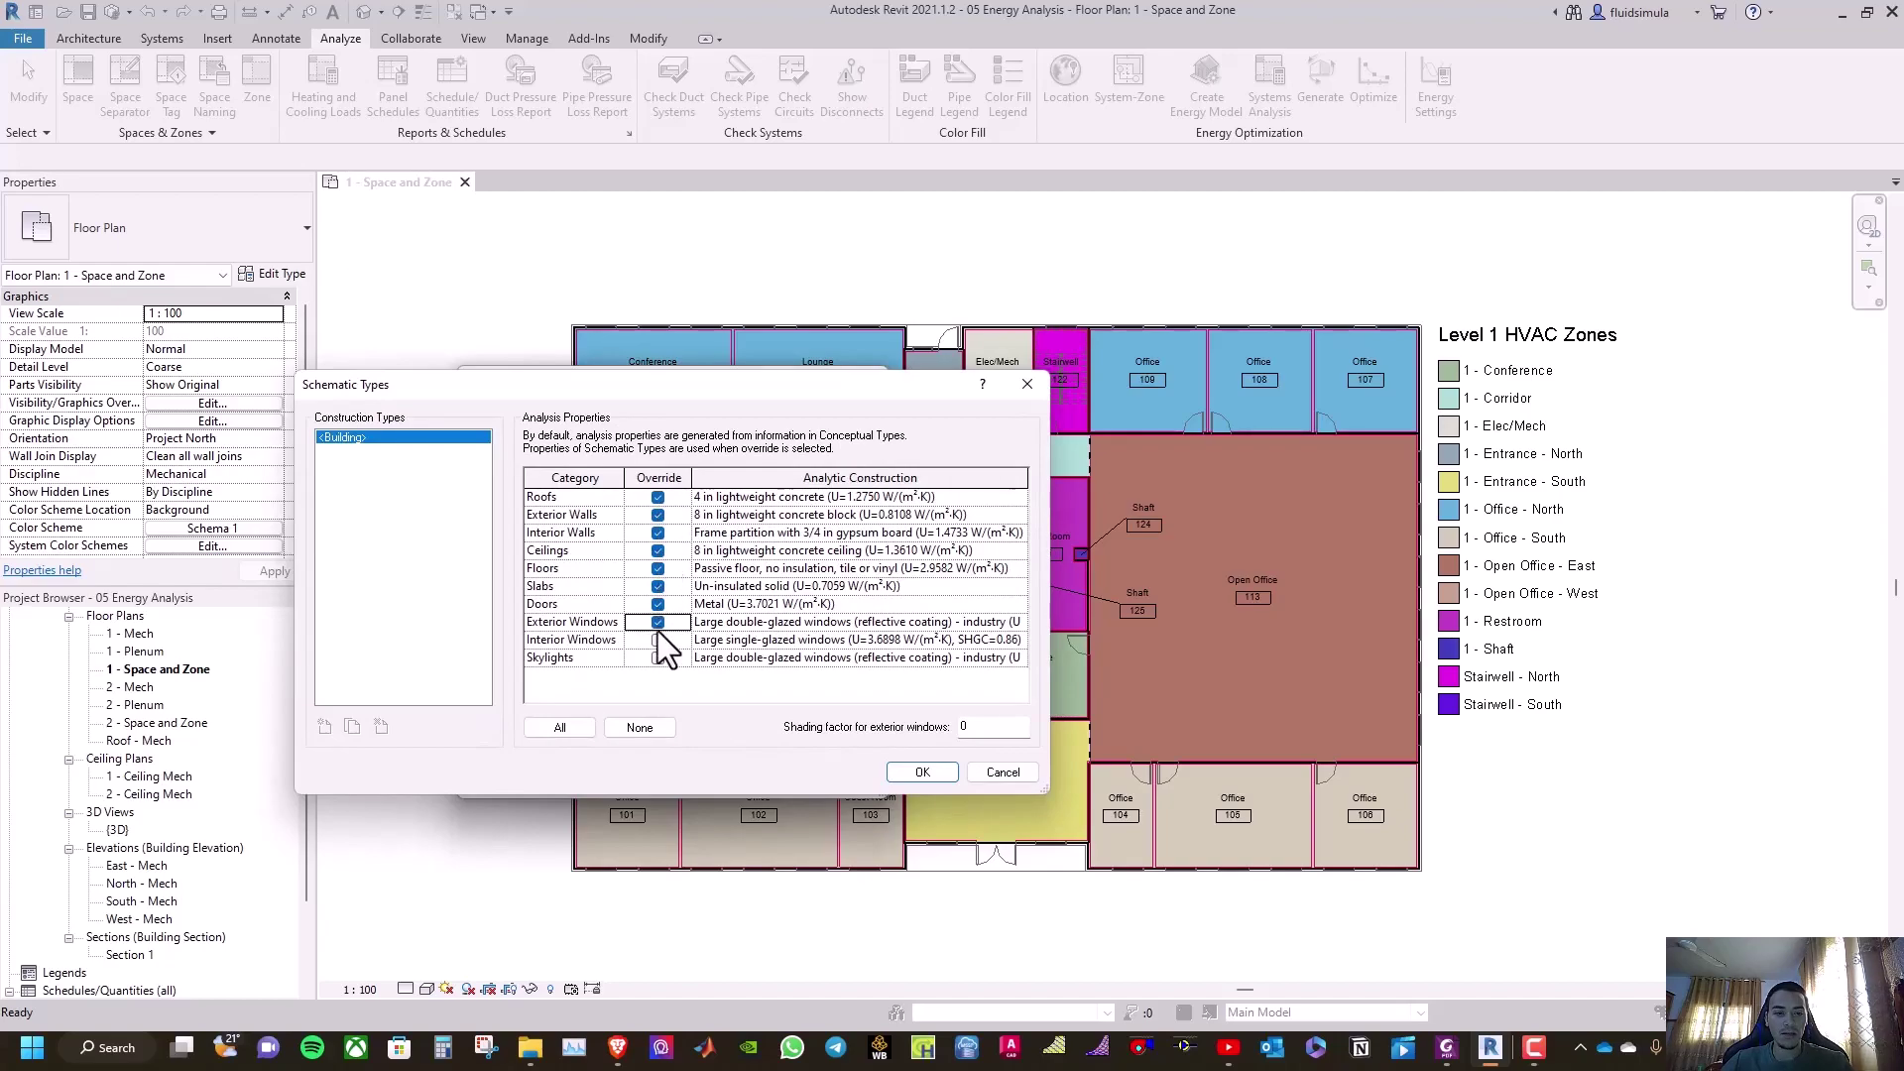
left_click(657, 640)
left_click(657, 658)
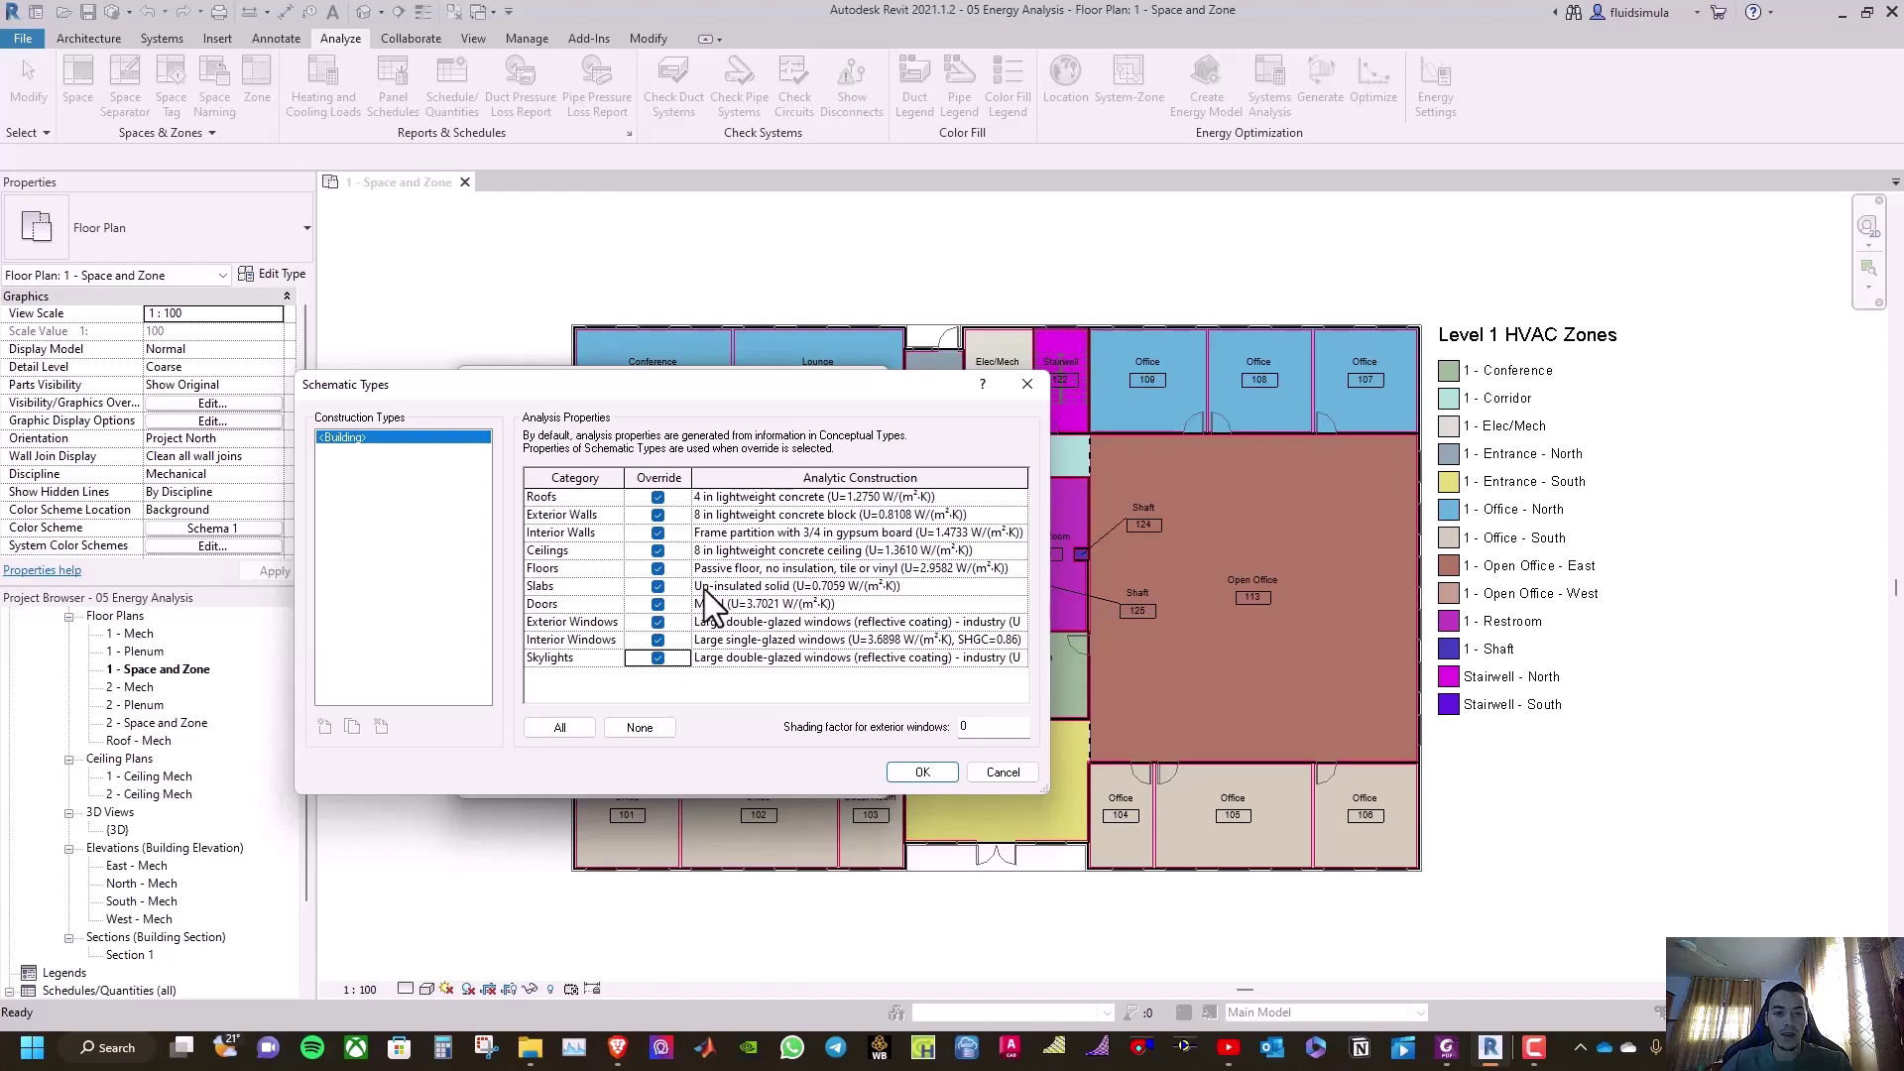
Set Roofs to 8 in lightweight concrete (U=0.7291) and confirm all three energy dialogs
left_click(722, 499)
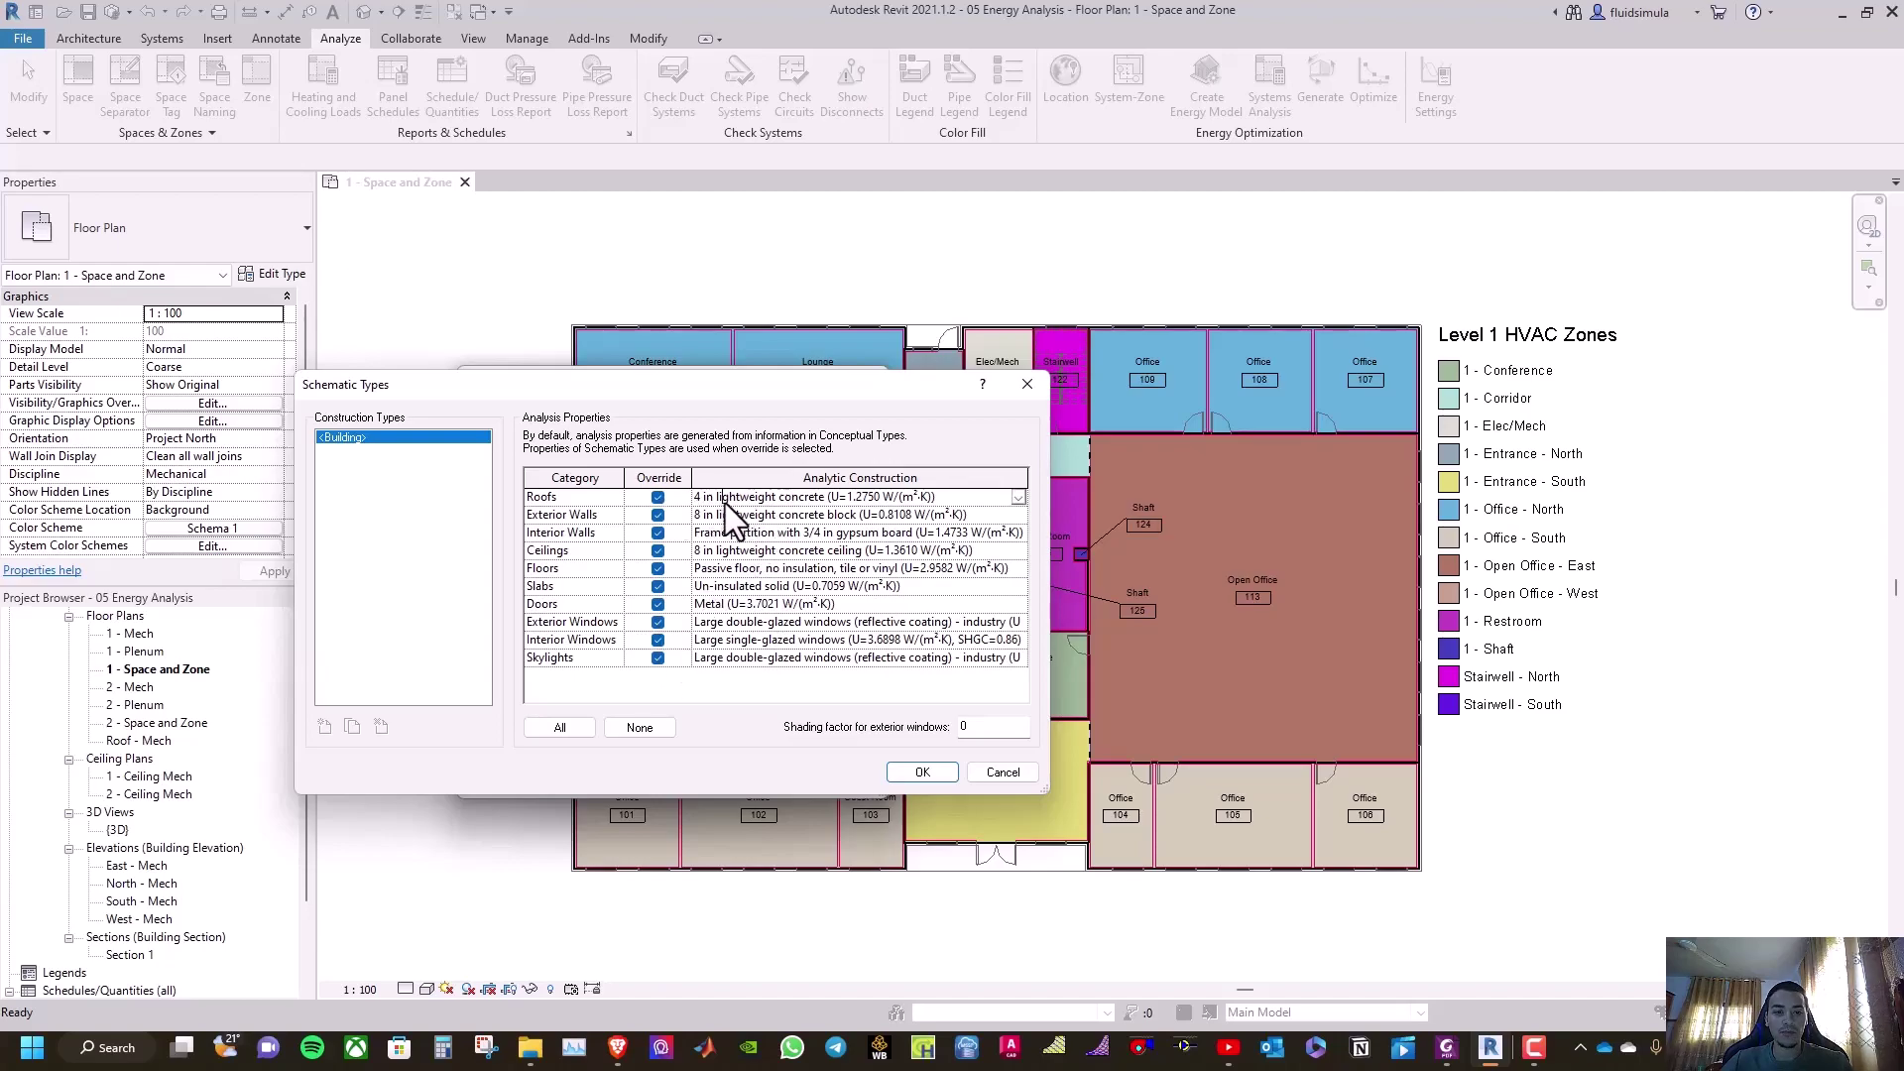
left_click(1019, 498)
left_click(793, 589)
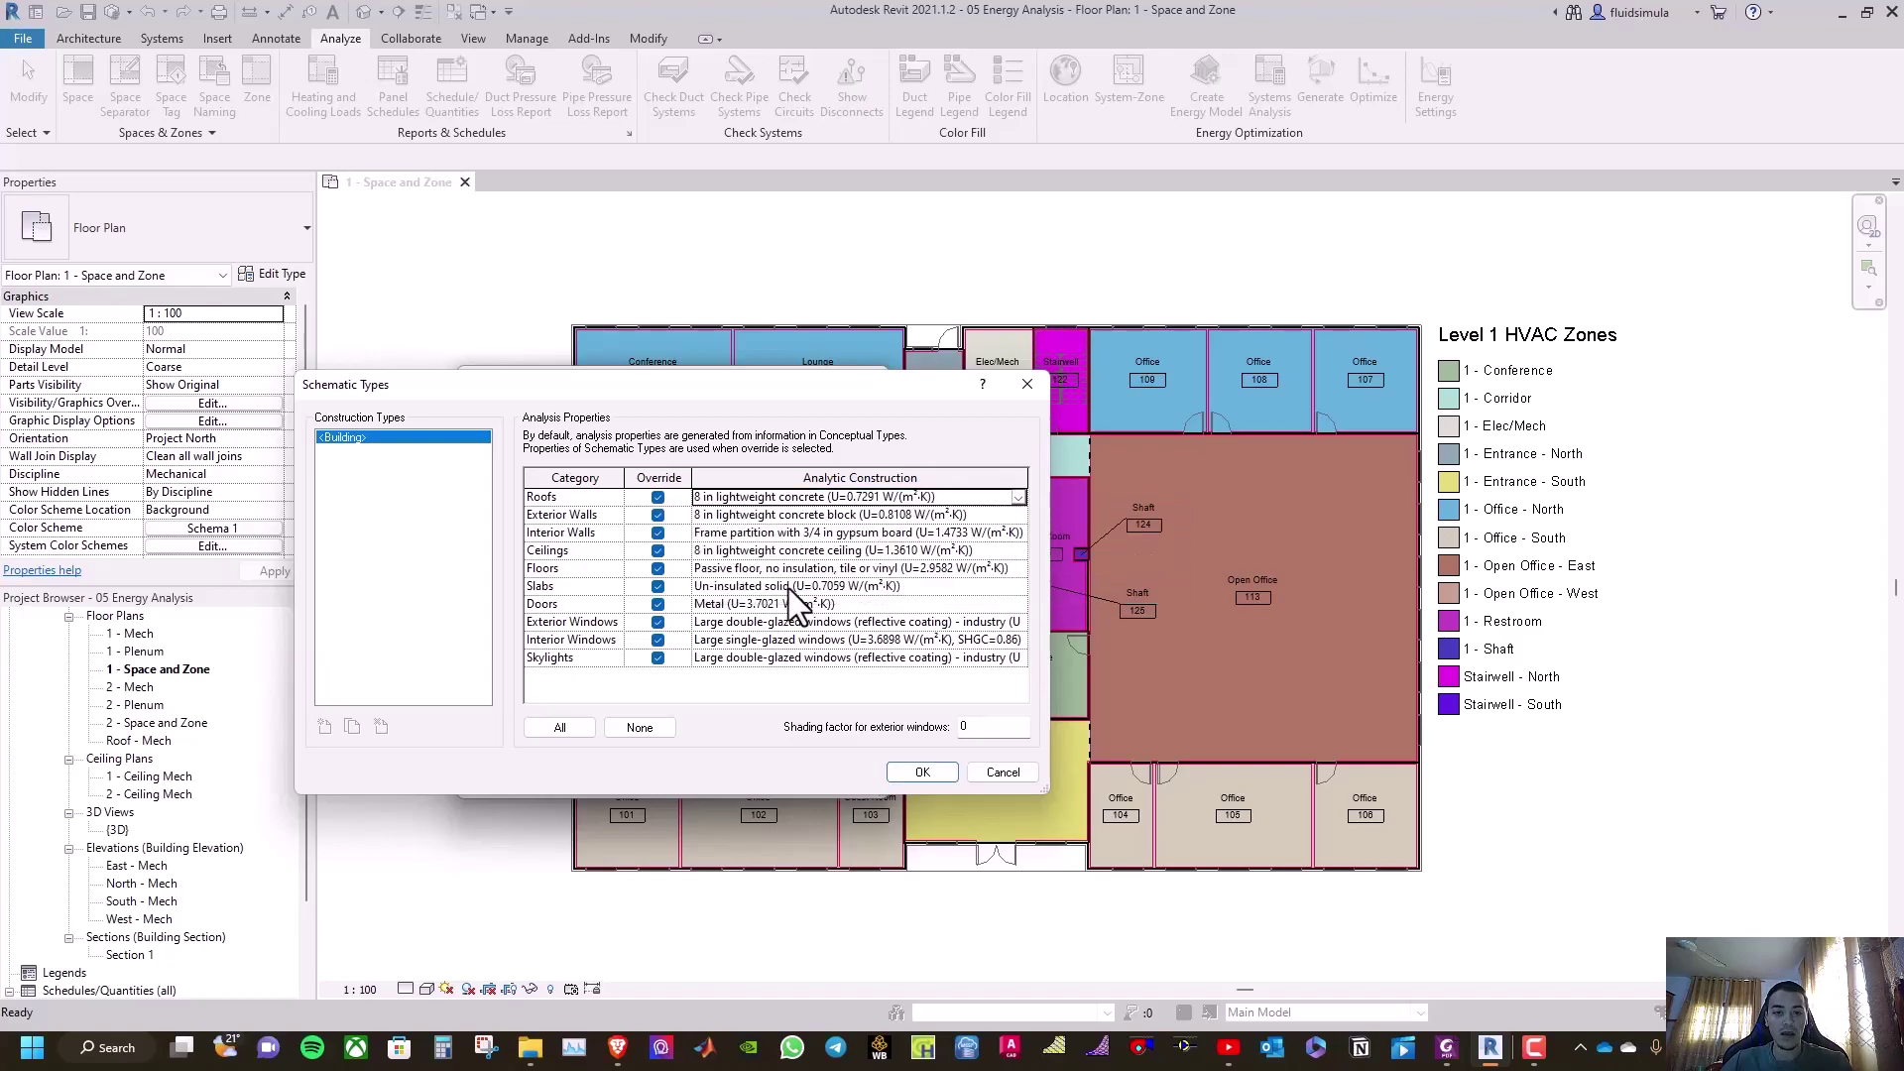
left_click(920, 771)
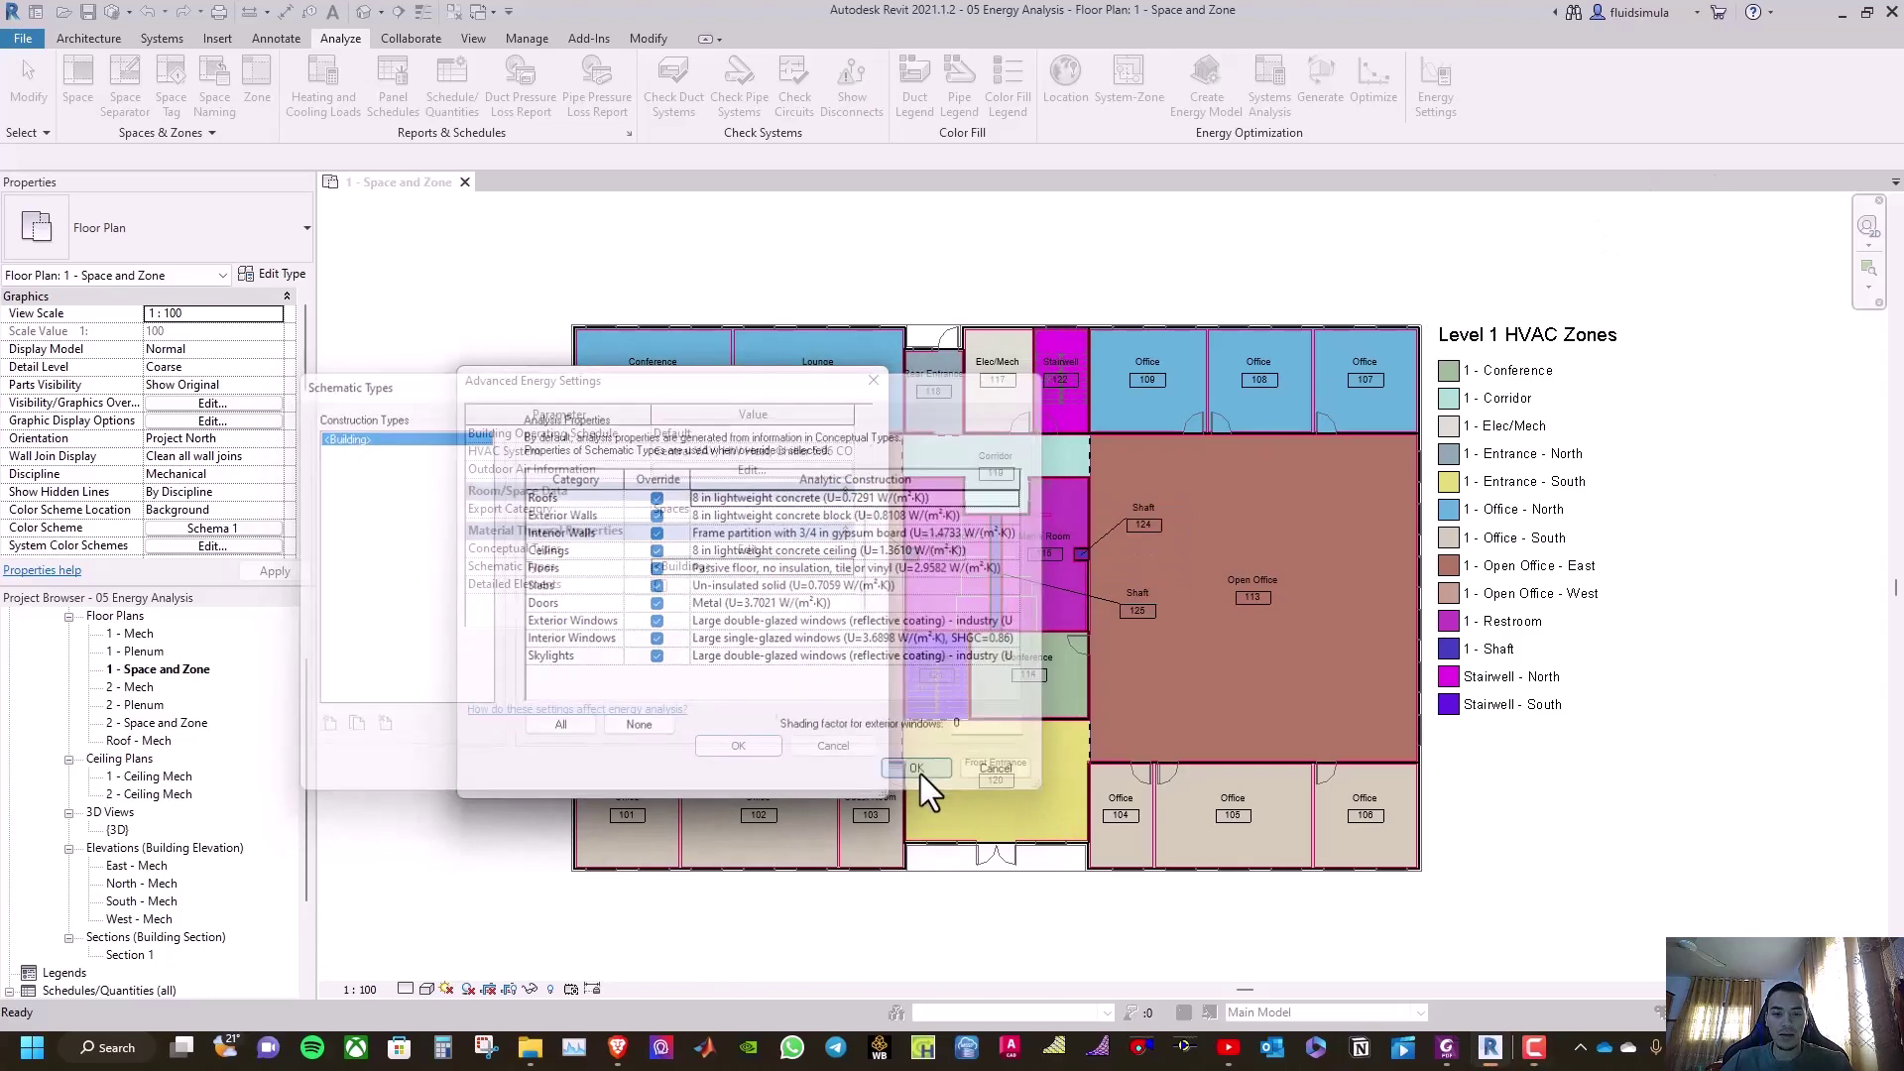
left_click(751, 750)
left_click(738, 746)
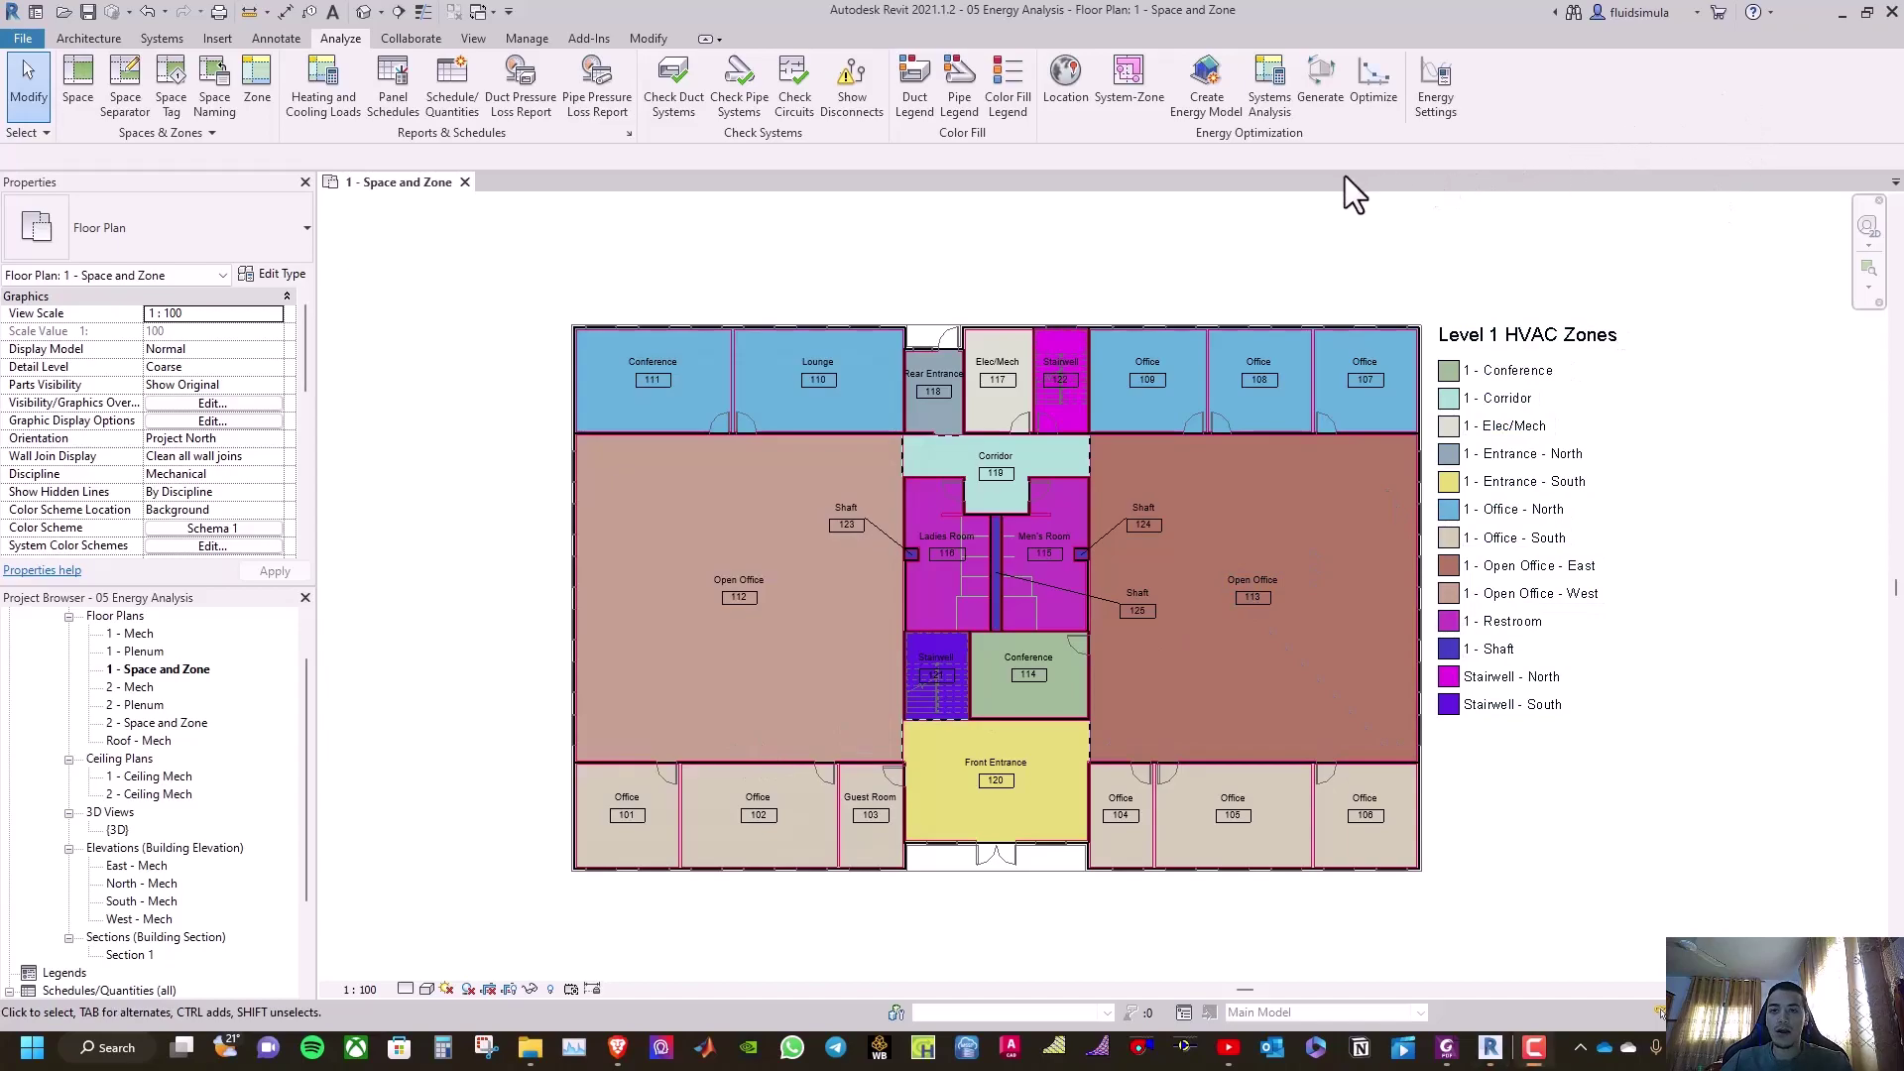
Start a new Spaces category schedule named 'Heating and Cooling Loads'
left_click(454, 105)
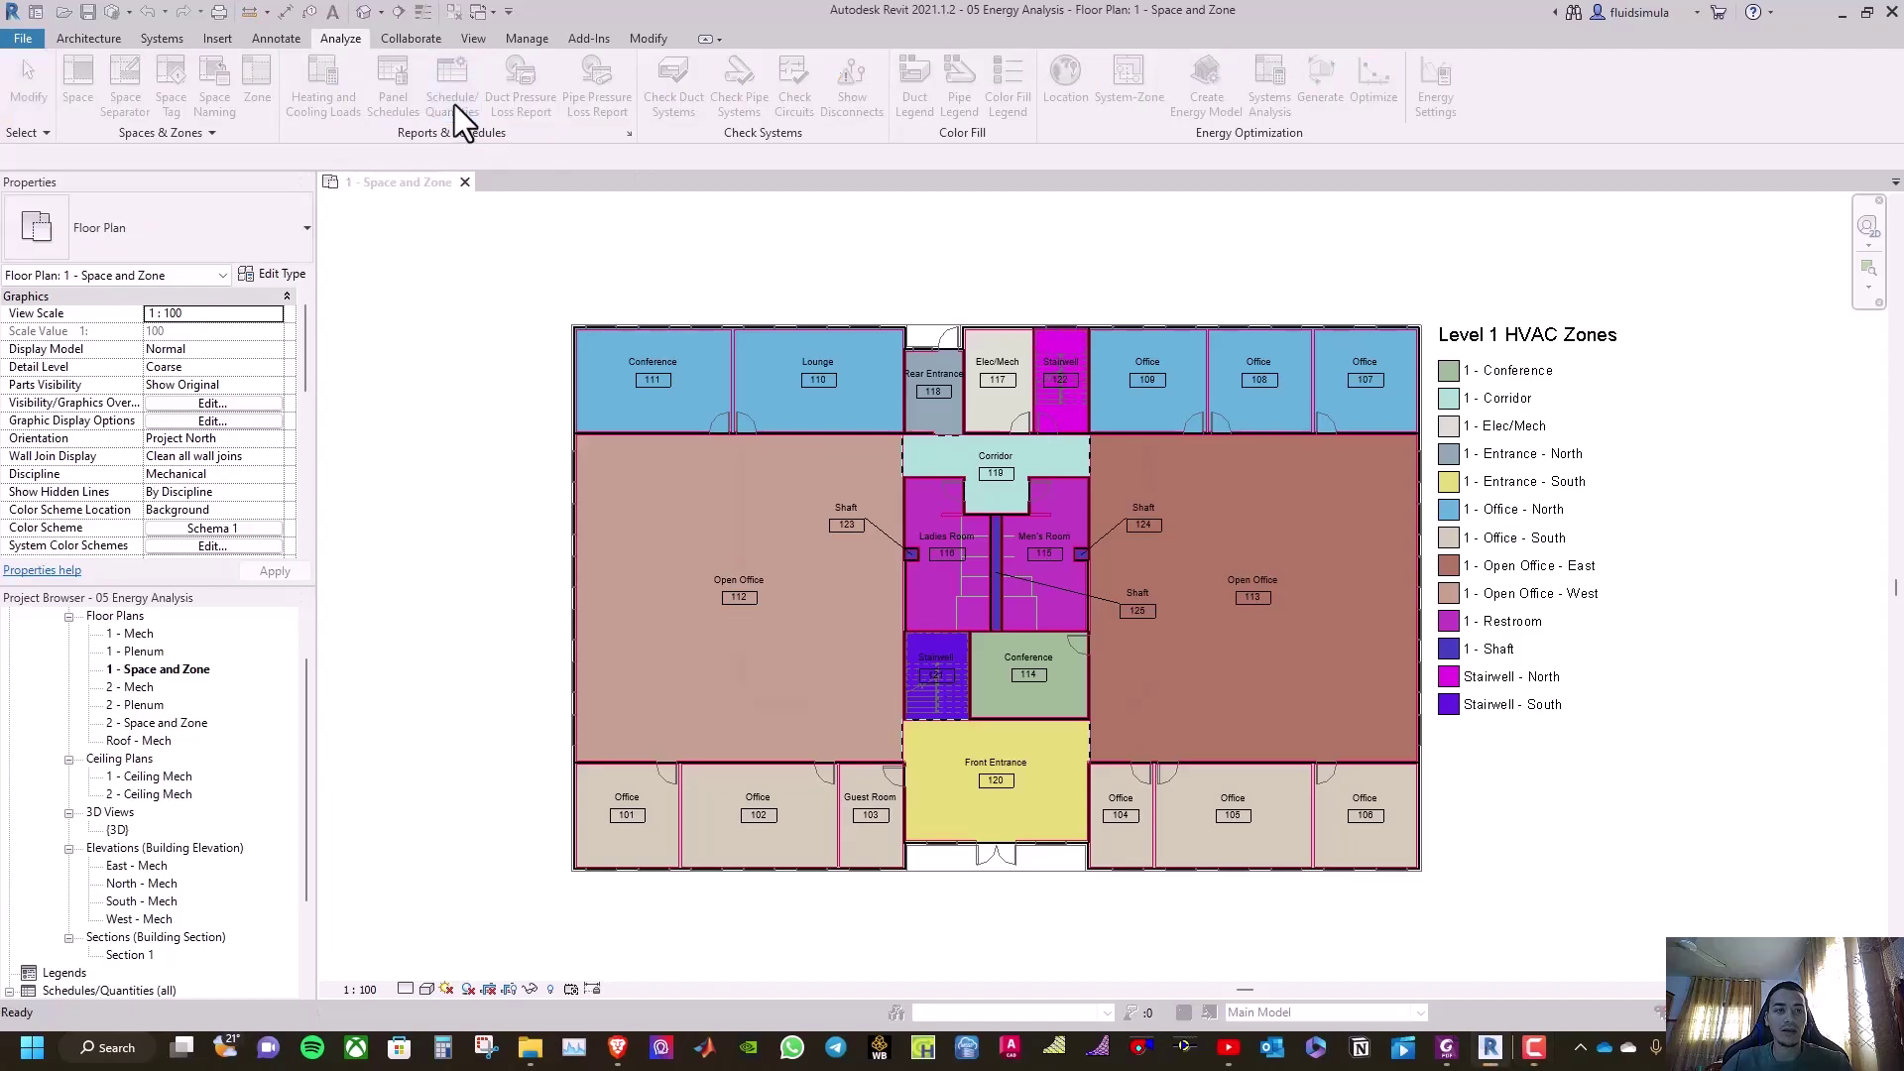
scroll(883, 516, "down", 20)
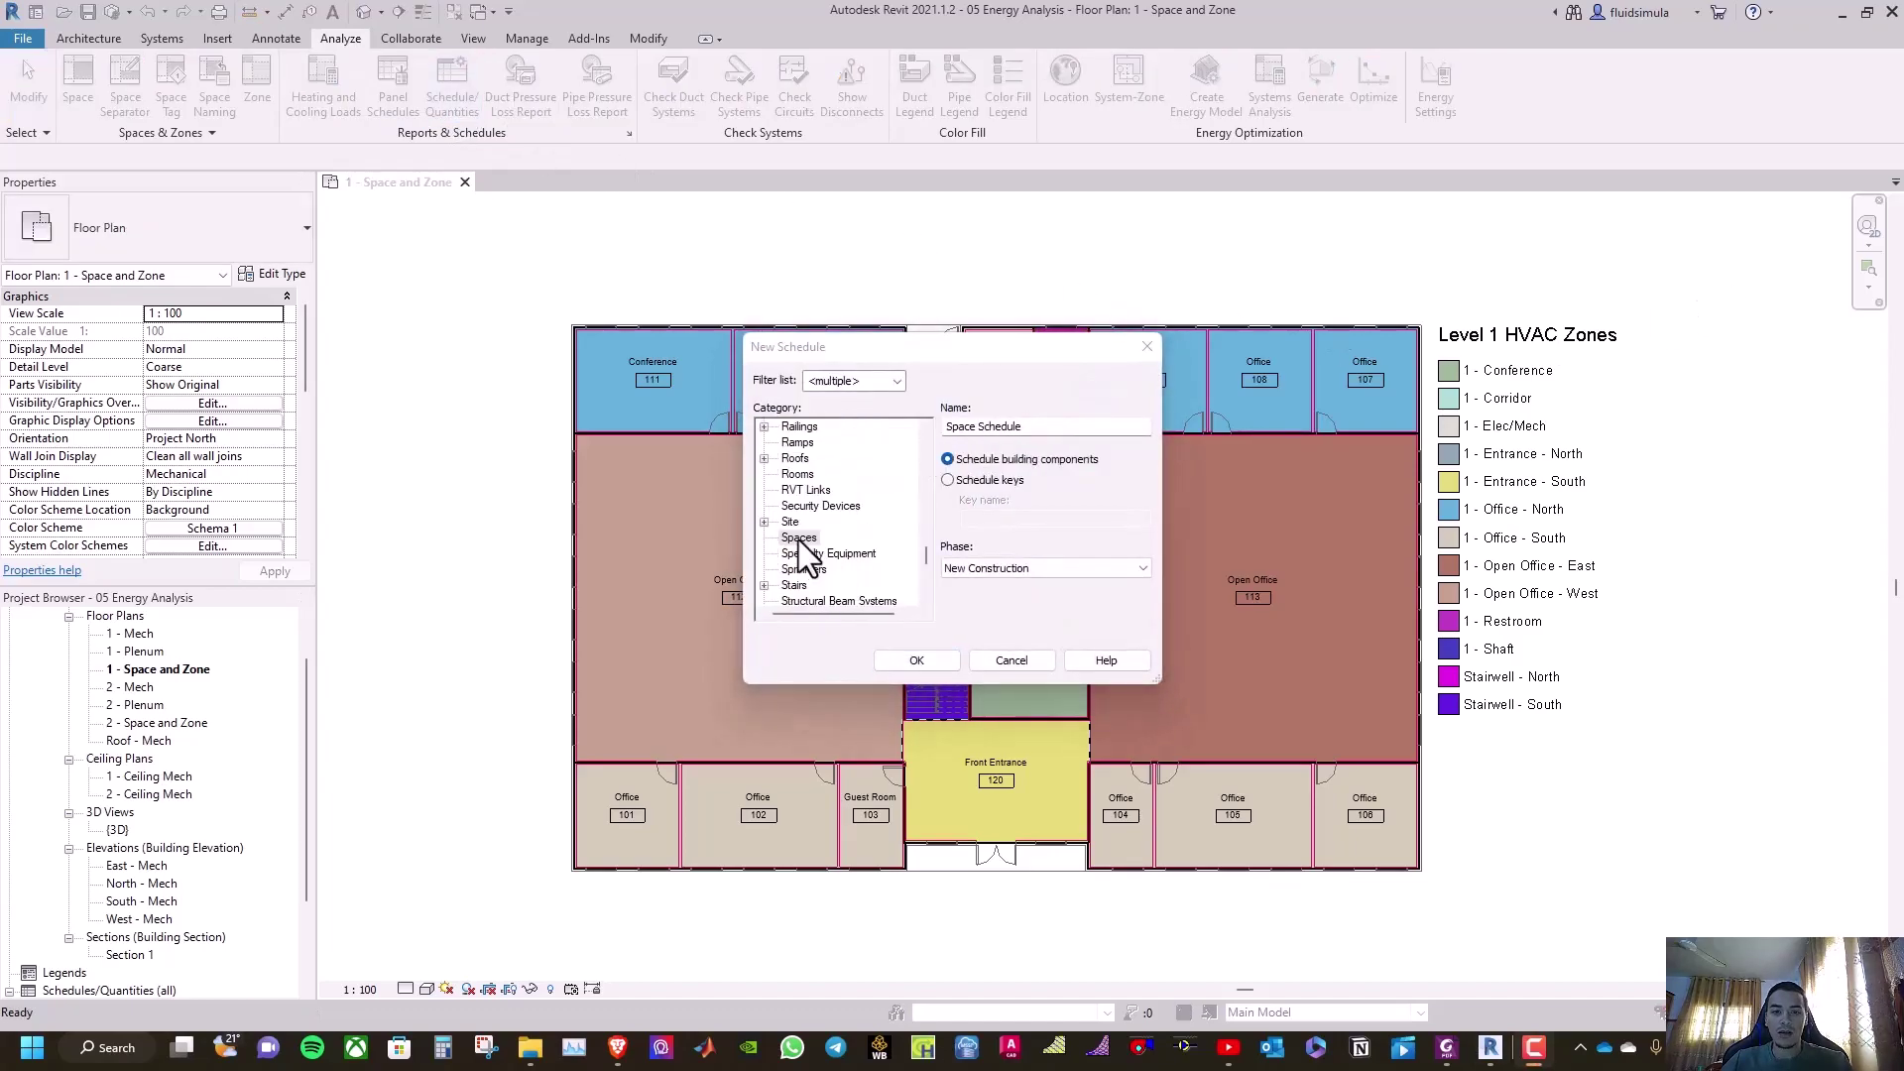
left_click(798, 537)
triple_click(1004, 424)
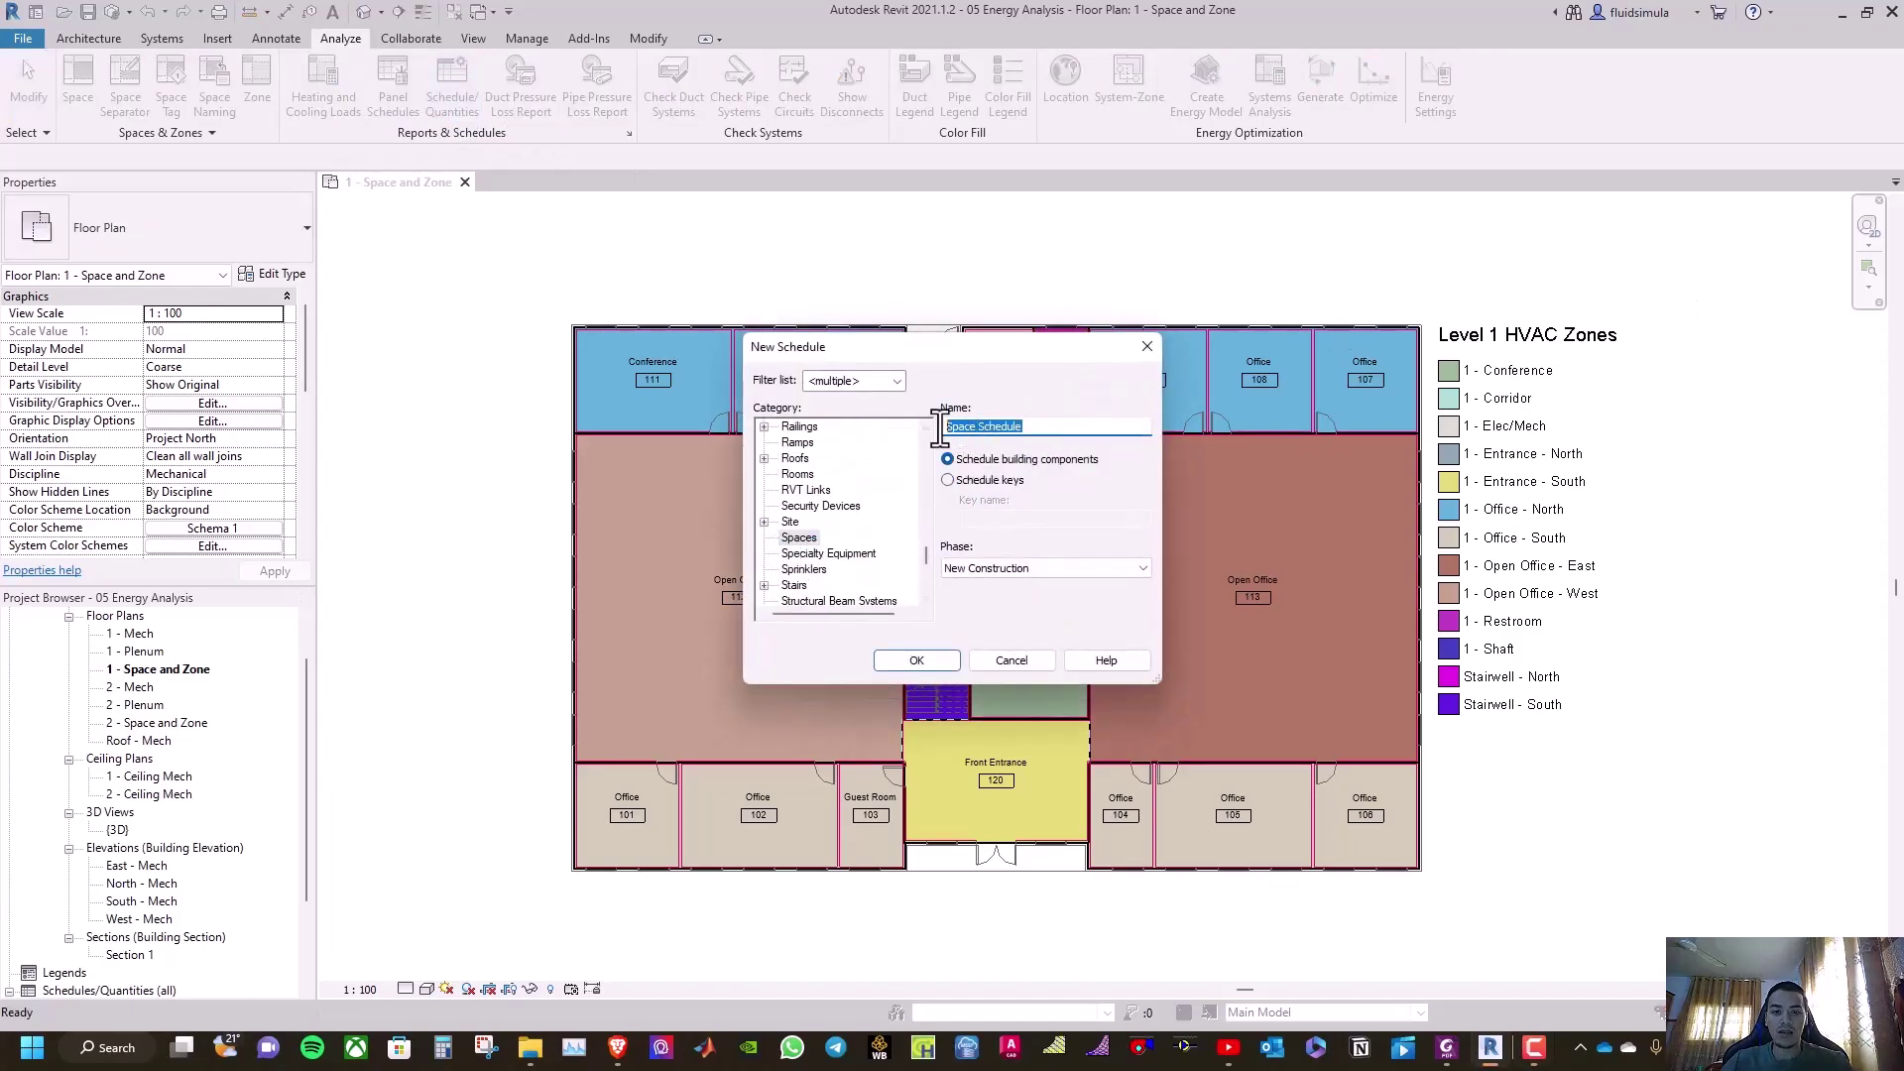
type("Hea")
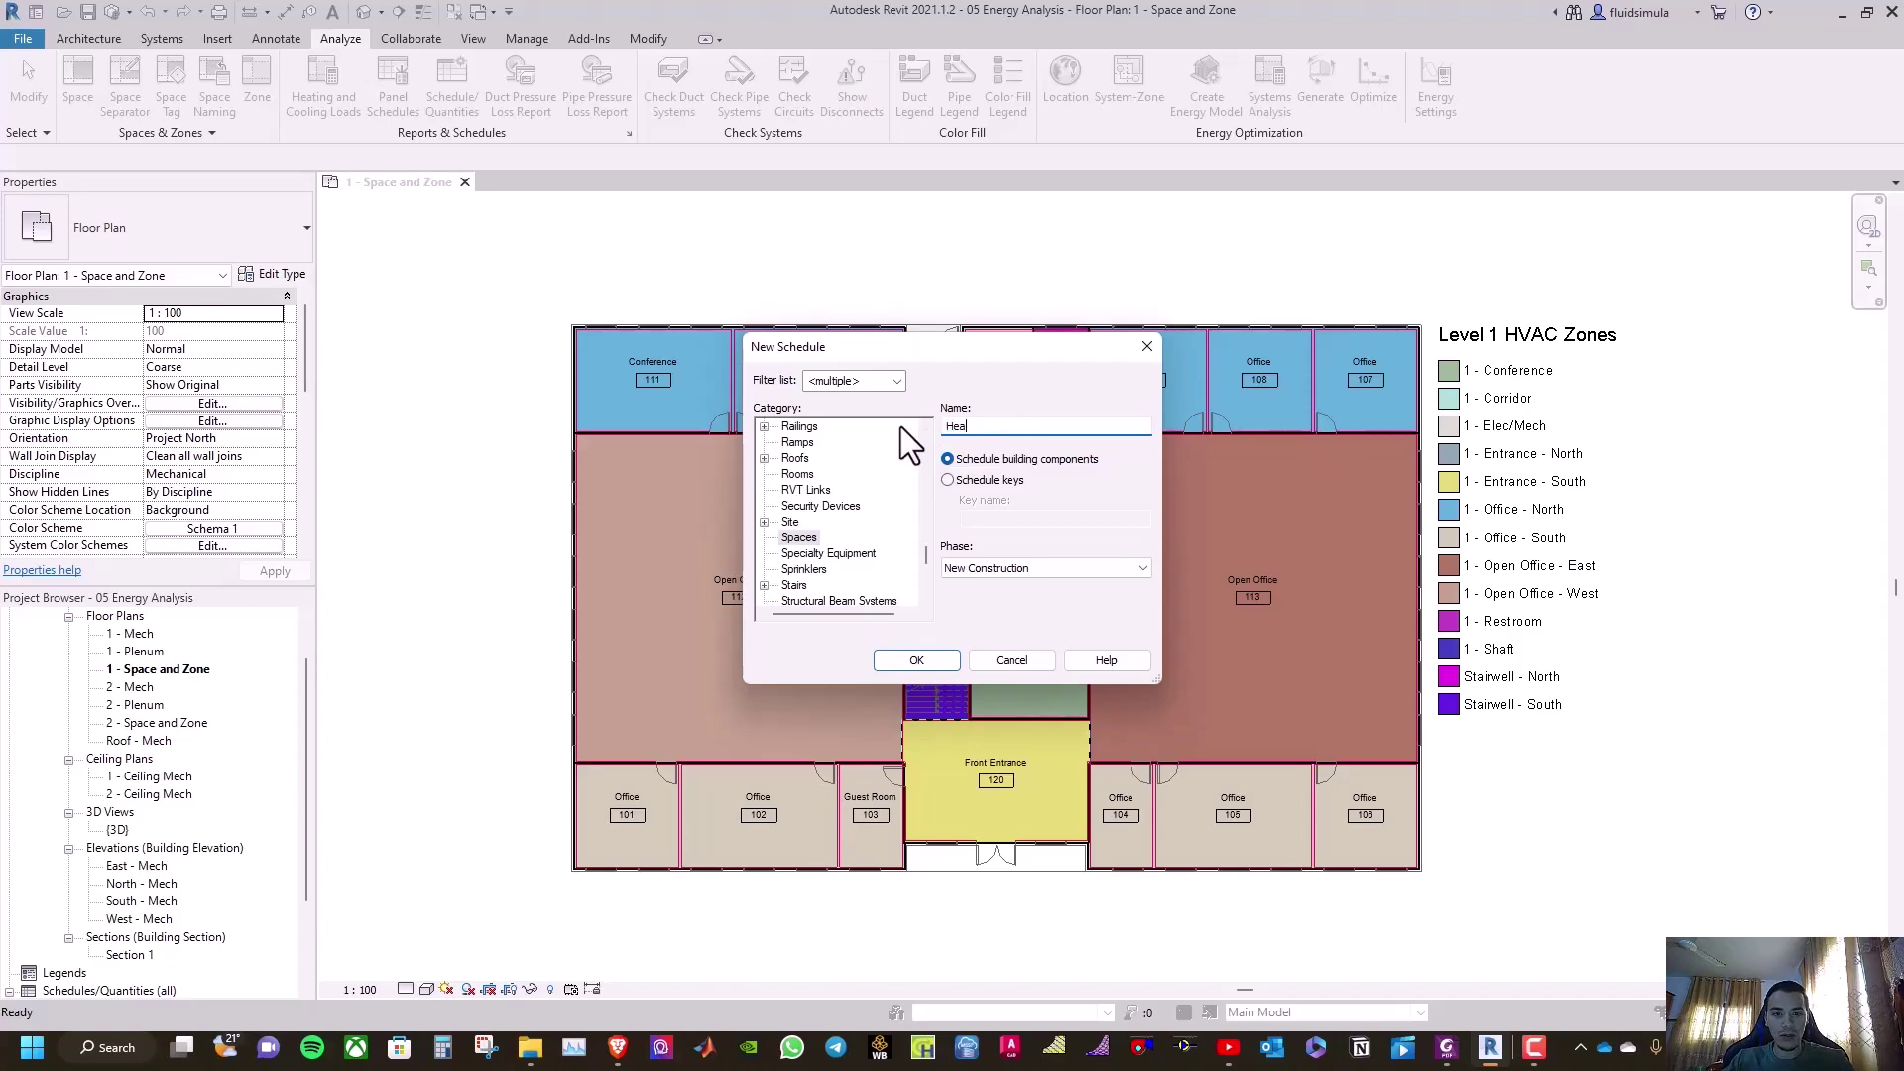
type("ting and Coo")
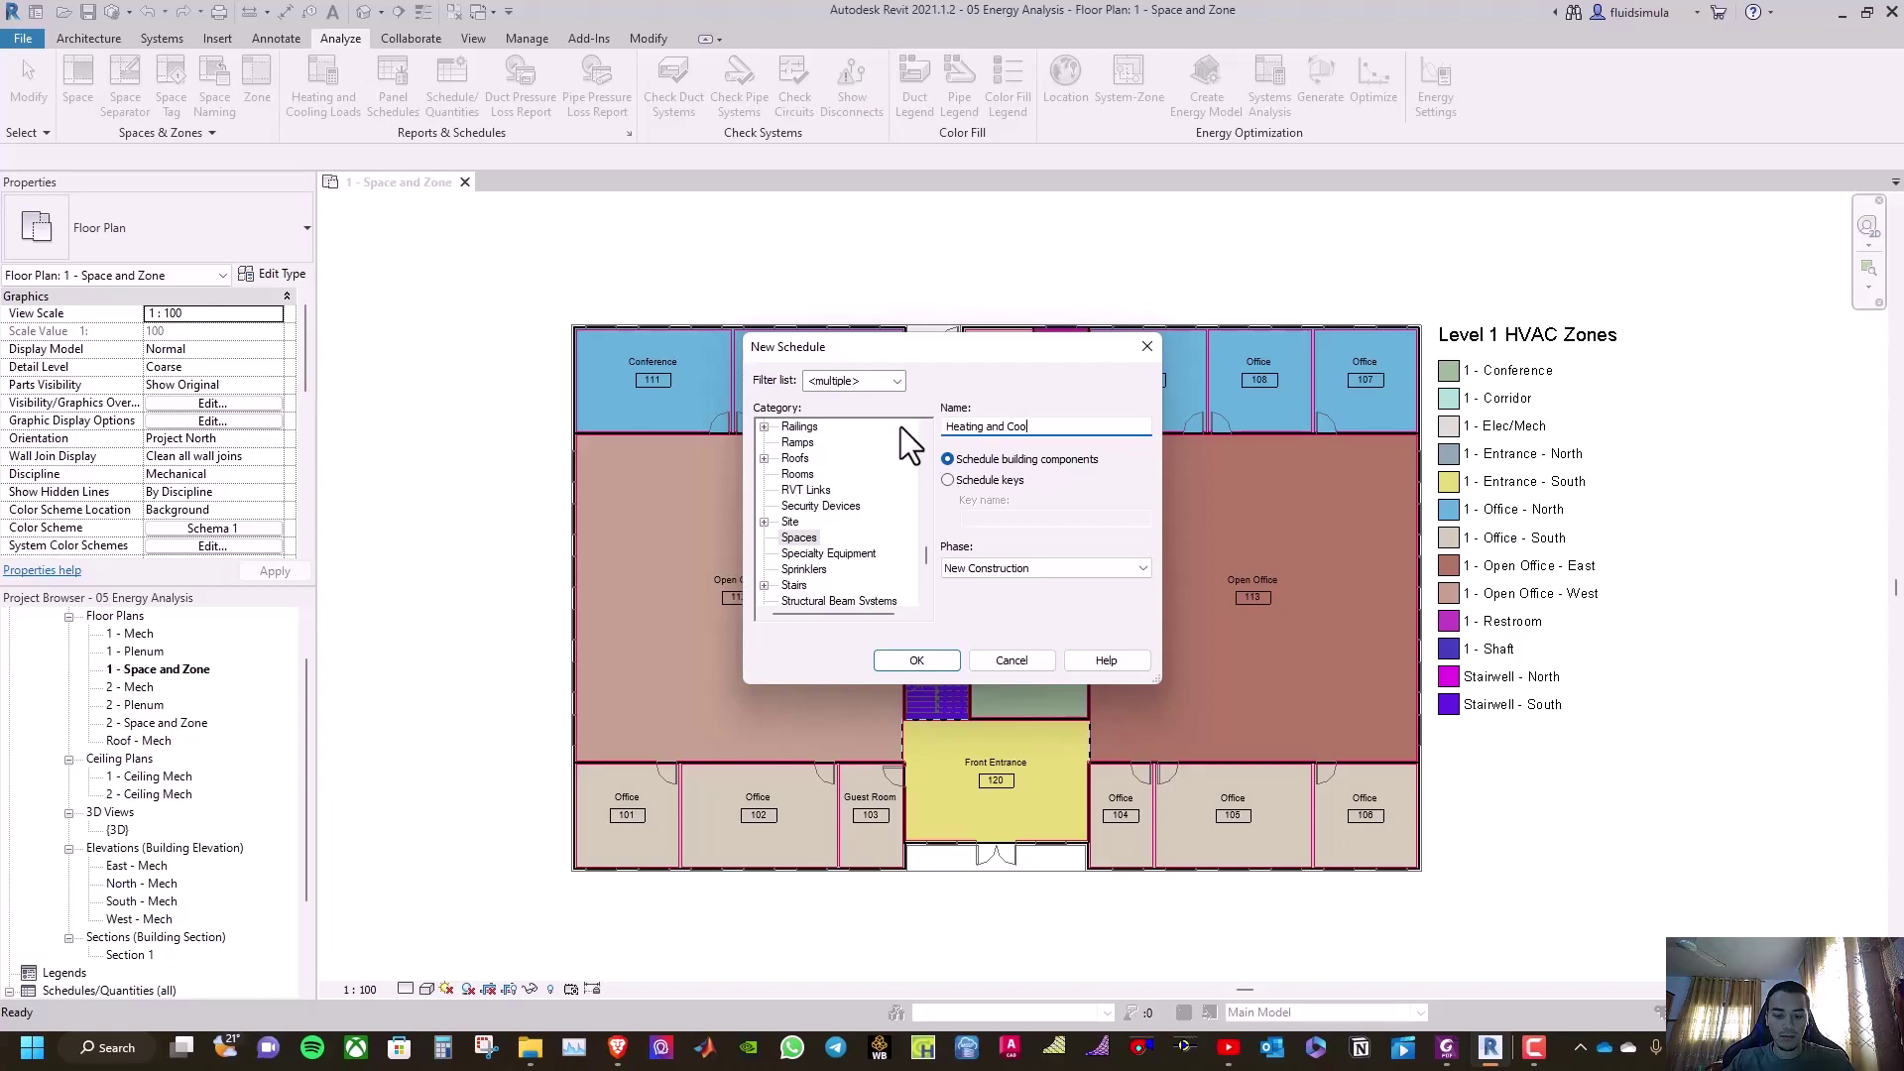
type("ling Loads")
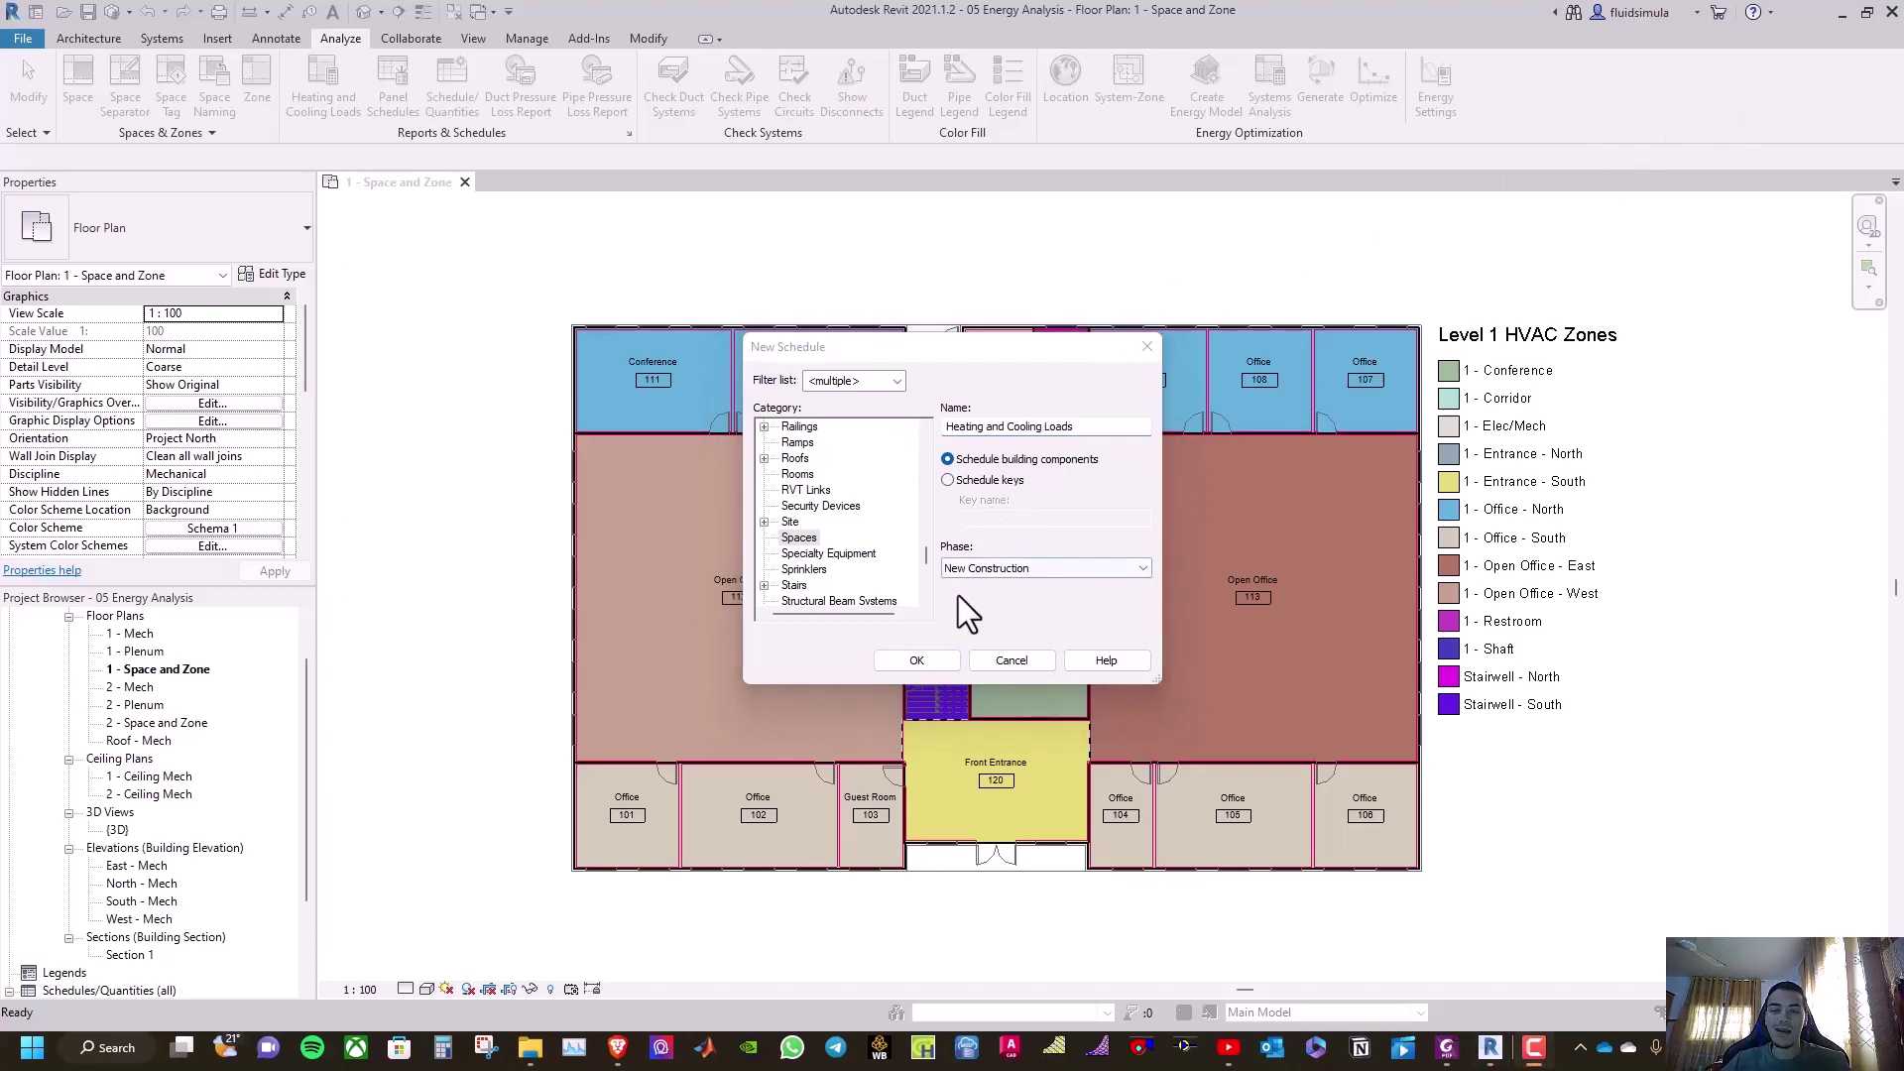
left_click(918, 659)
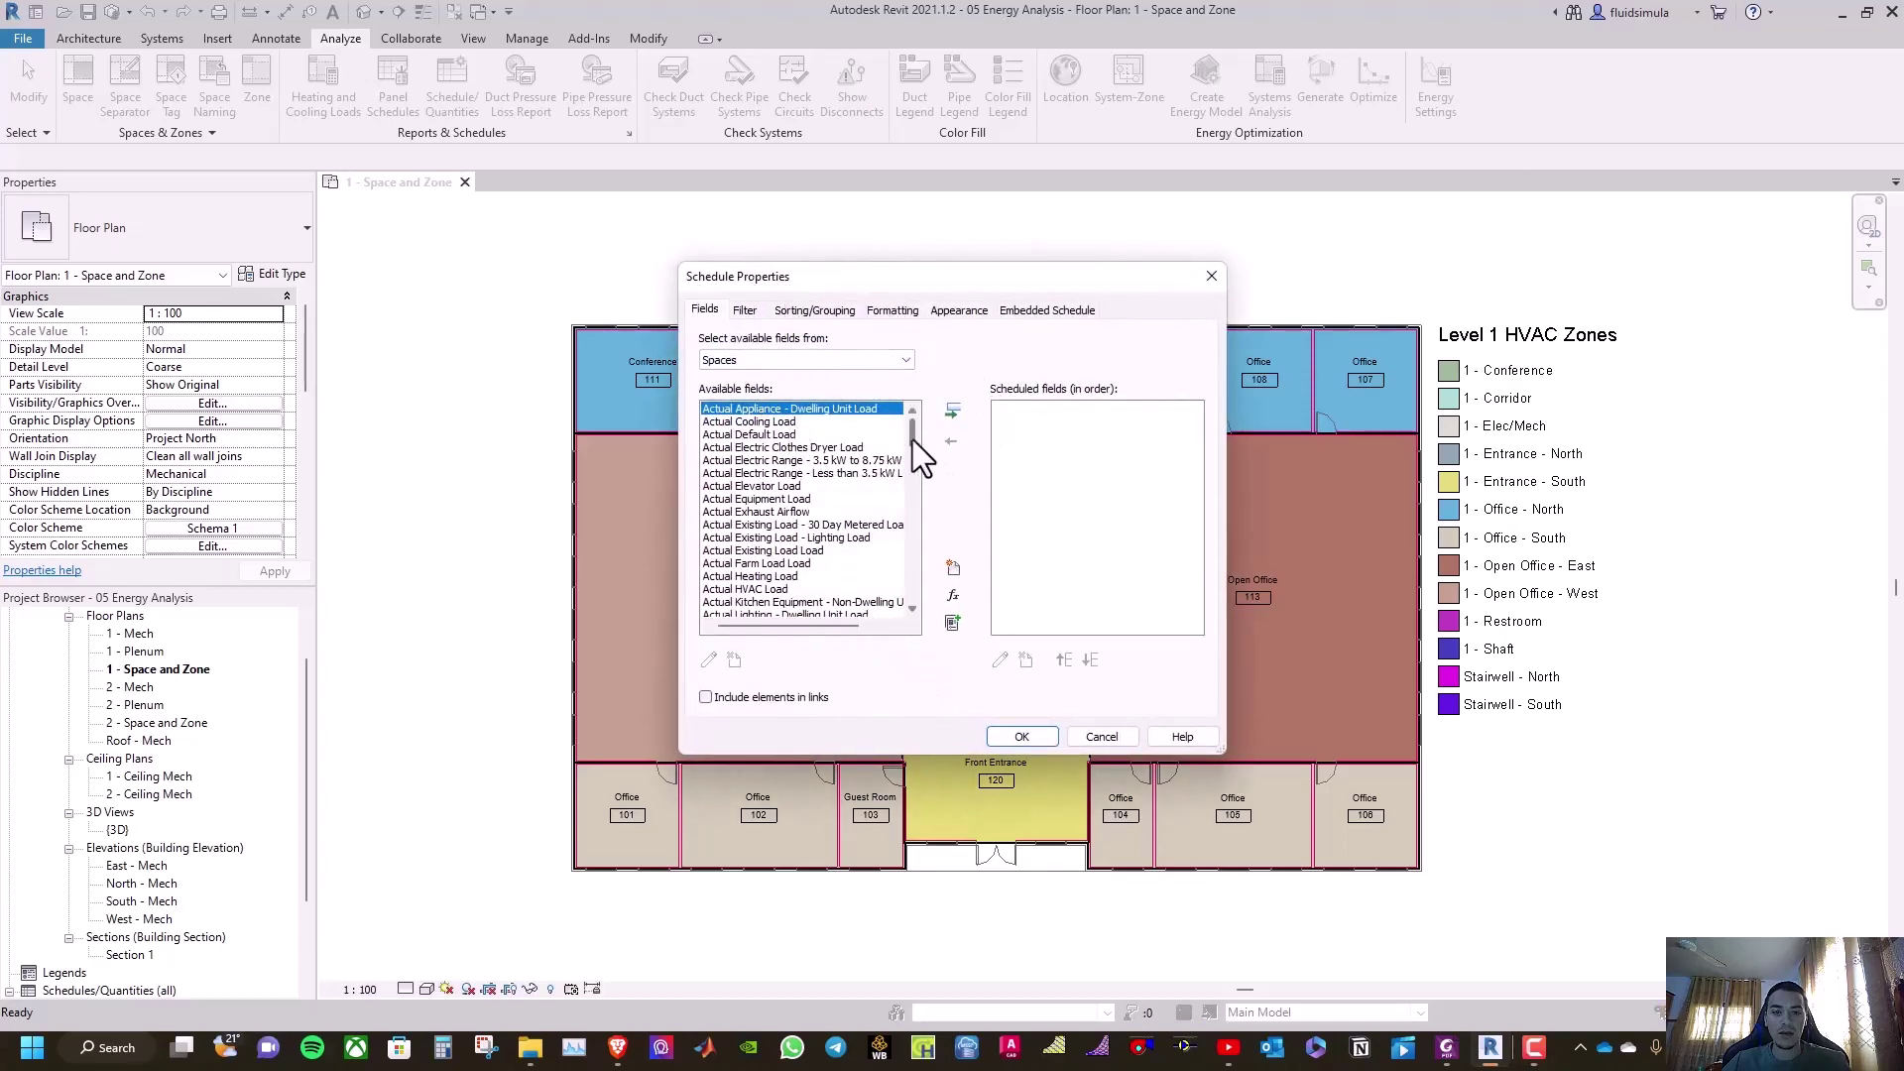
Add the Number, Name, Calculated Cooling Load and Calculated Heating Load fields to the schedule
left_click_drag(912, 438, 901, 558)
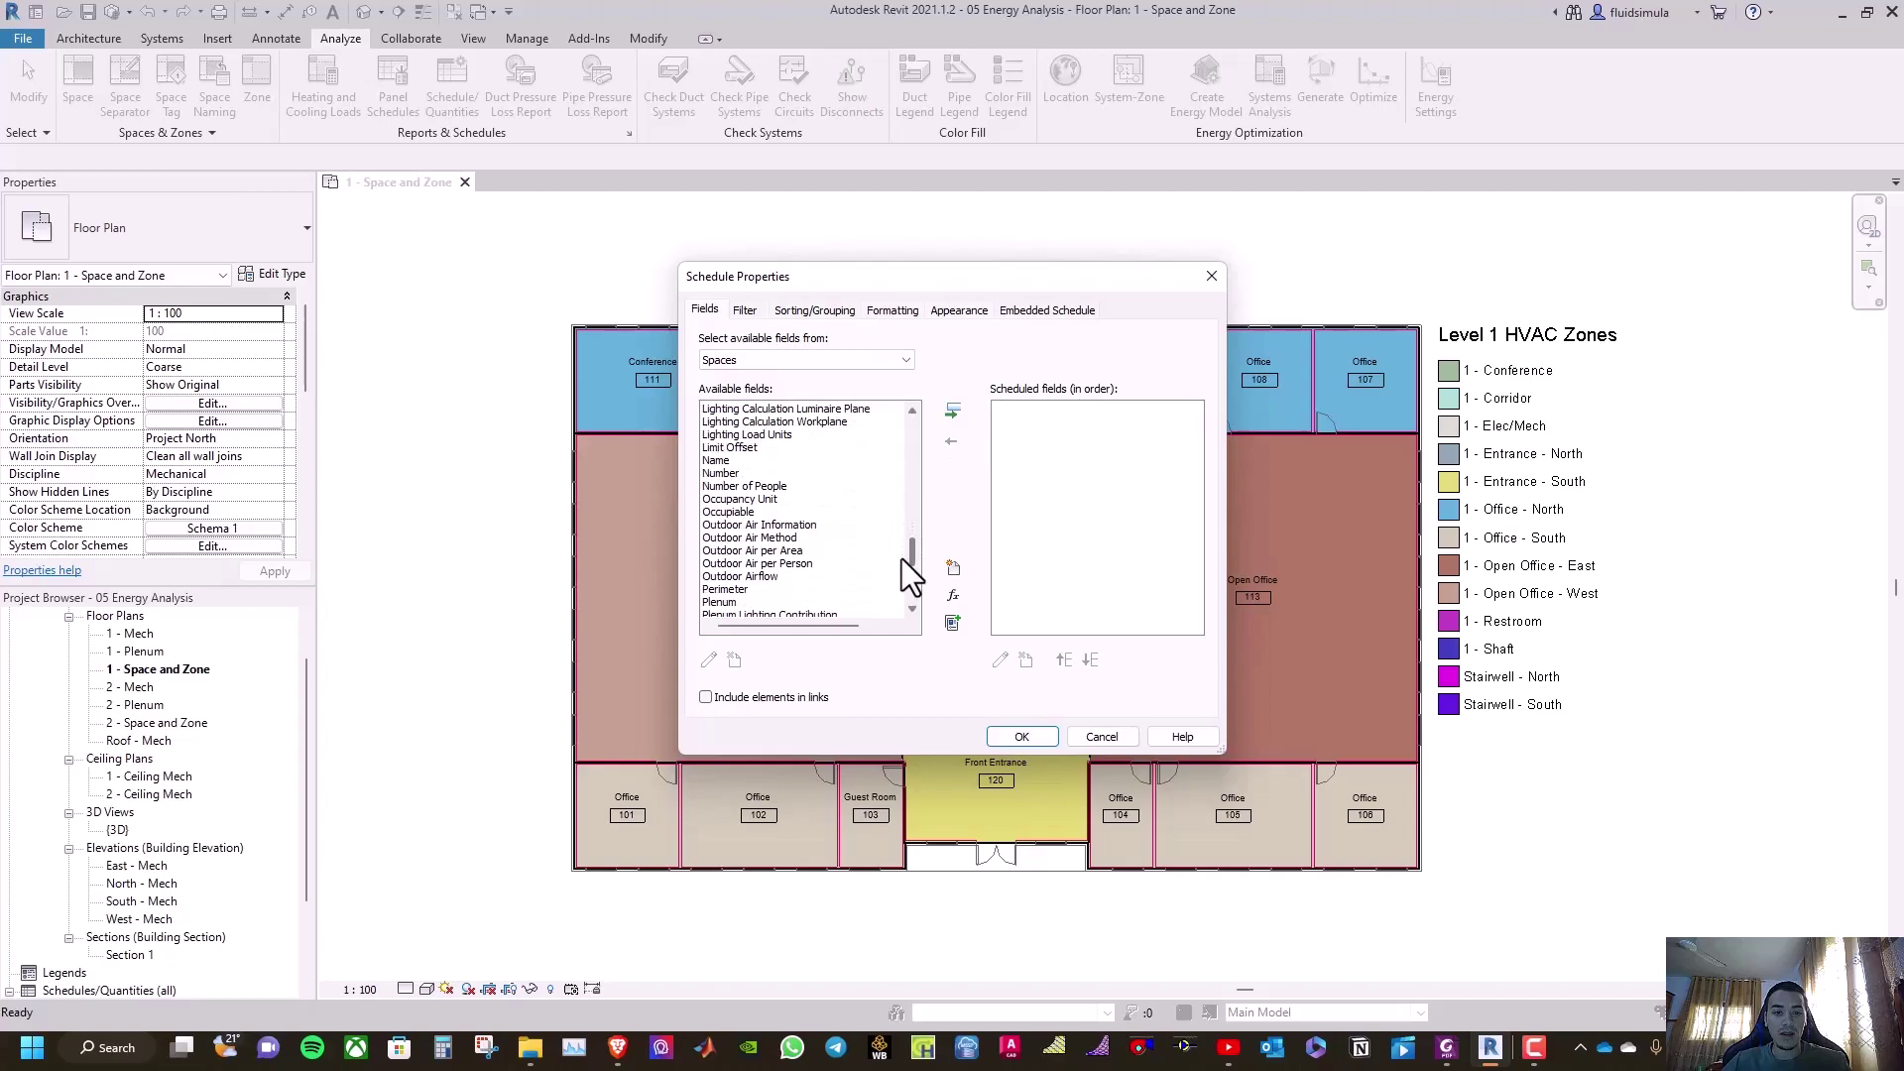
left_click(721, 474)
left_click(719, 461, "ctrl")
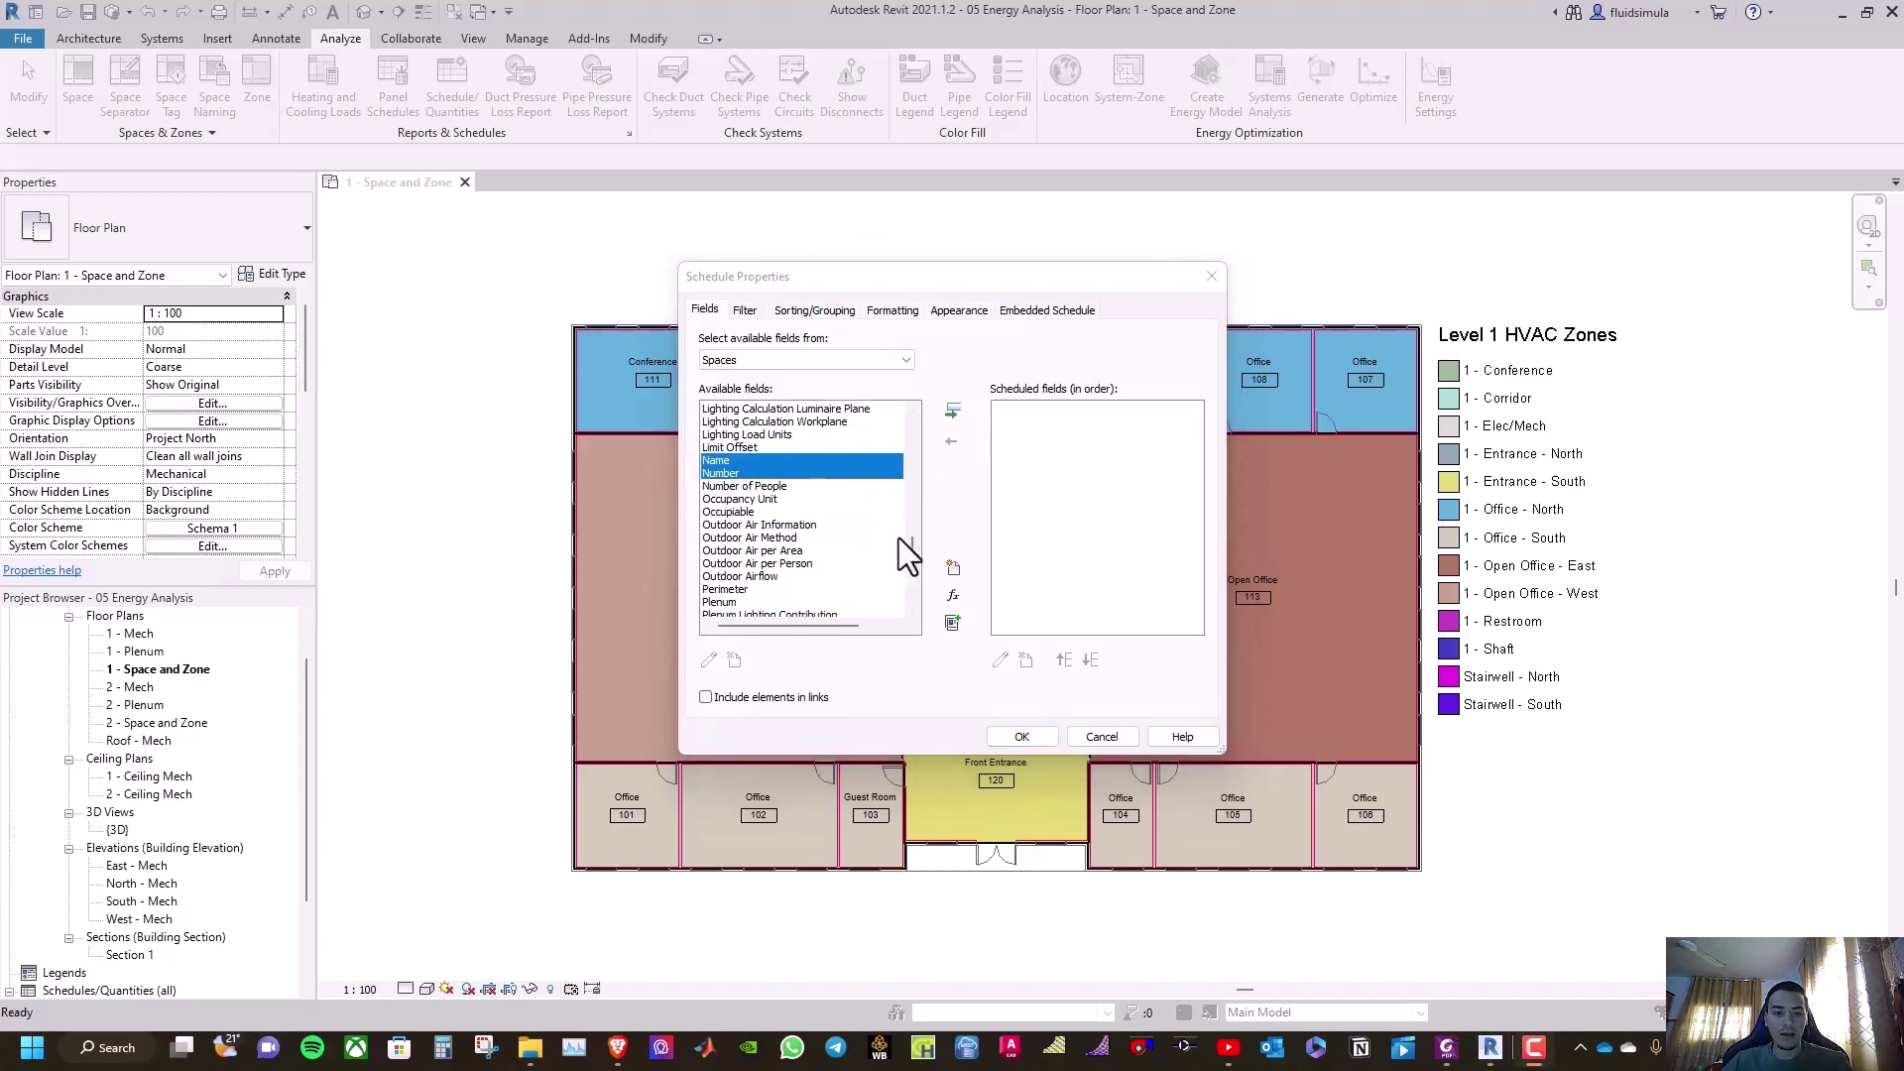
left_click_drag(910, 549, 914, 504)
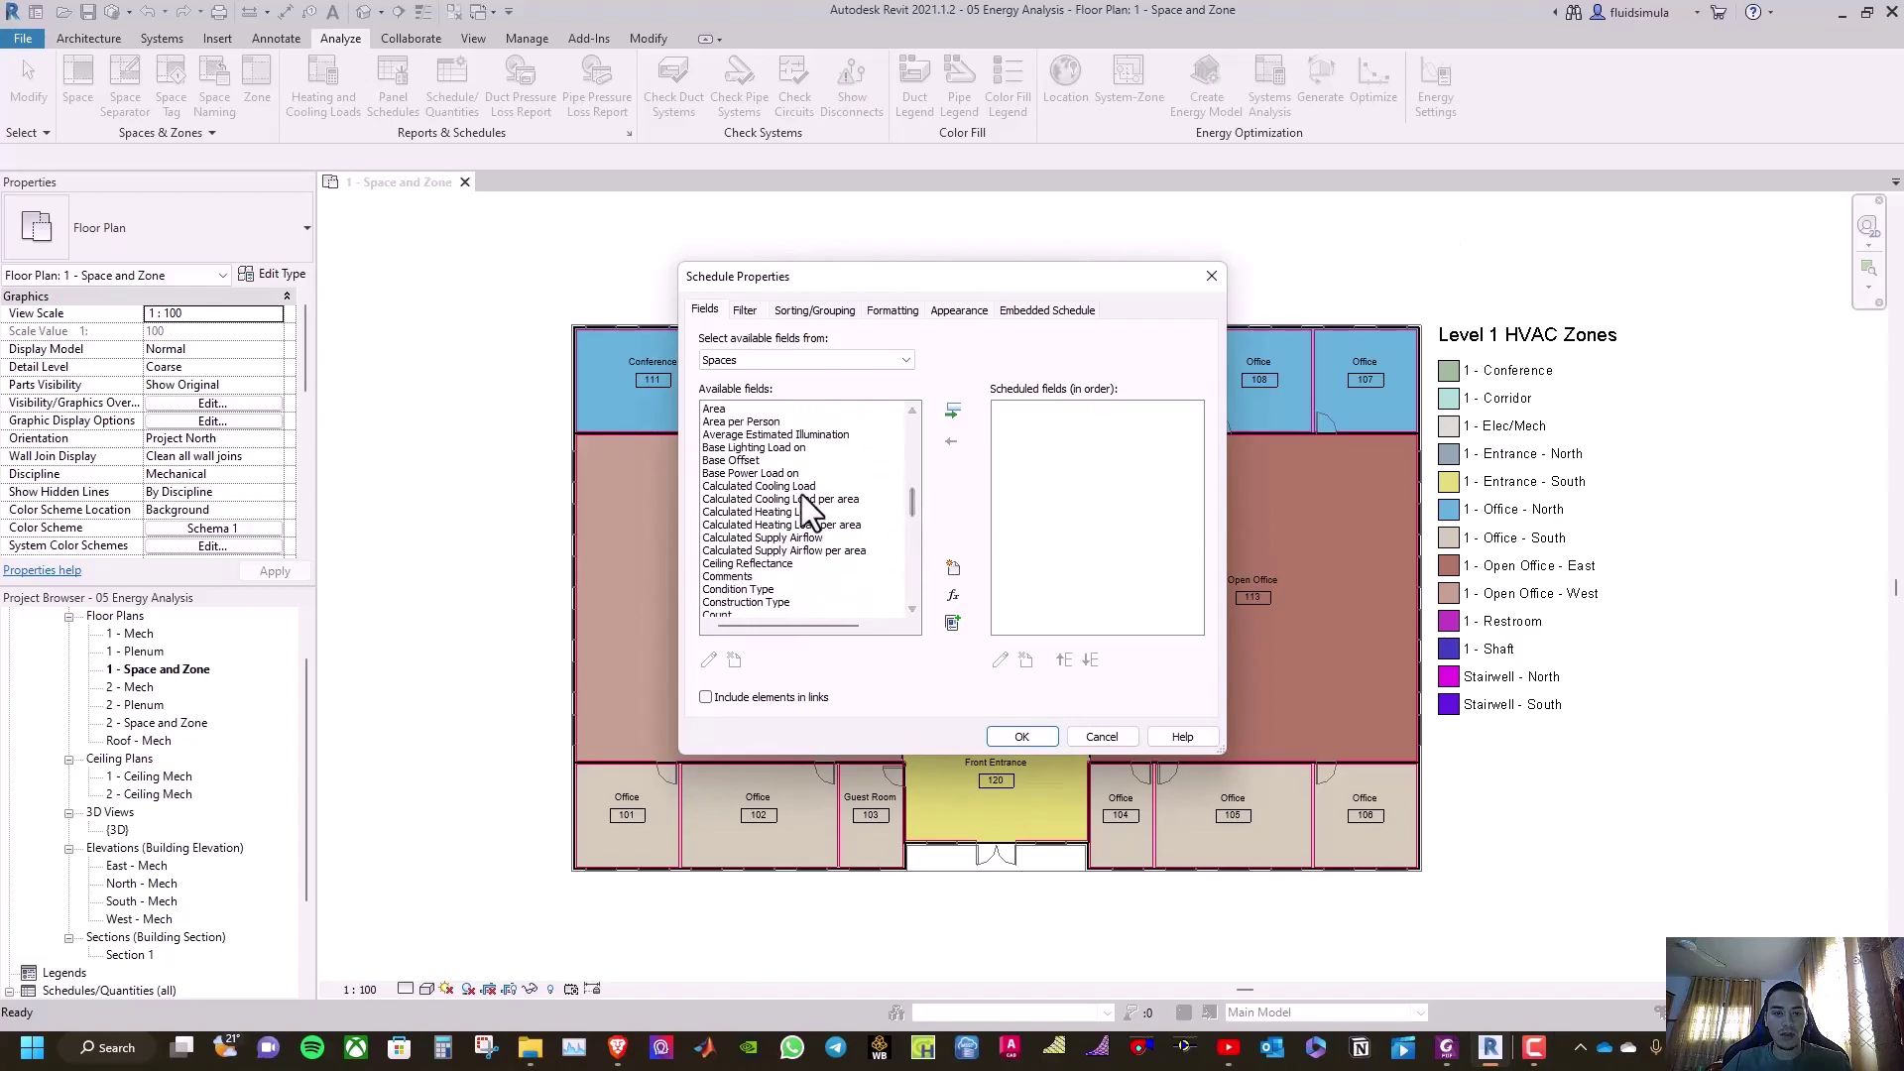
left_click(794, 485)
left_click(786, 510, "ctrl")
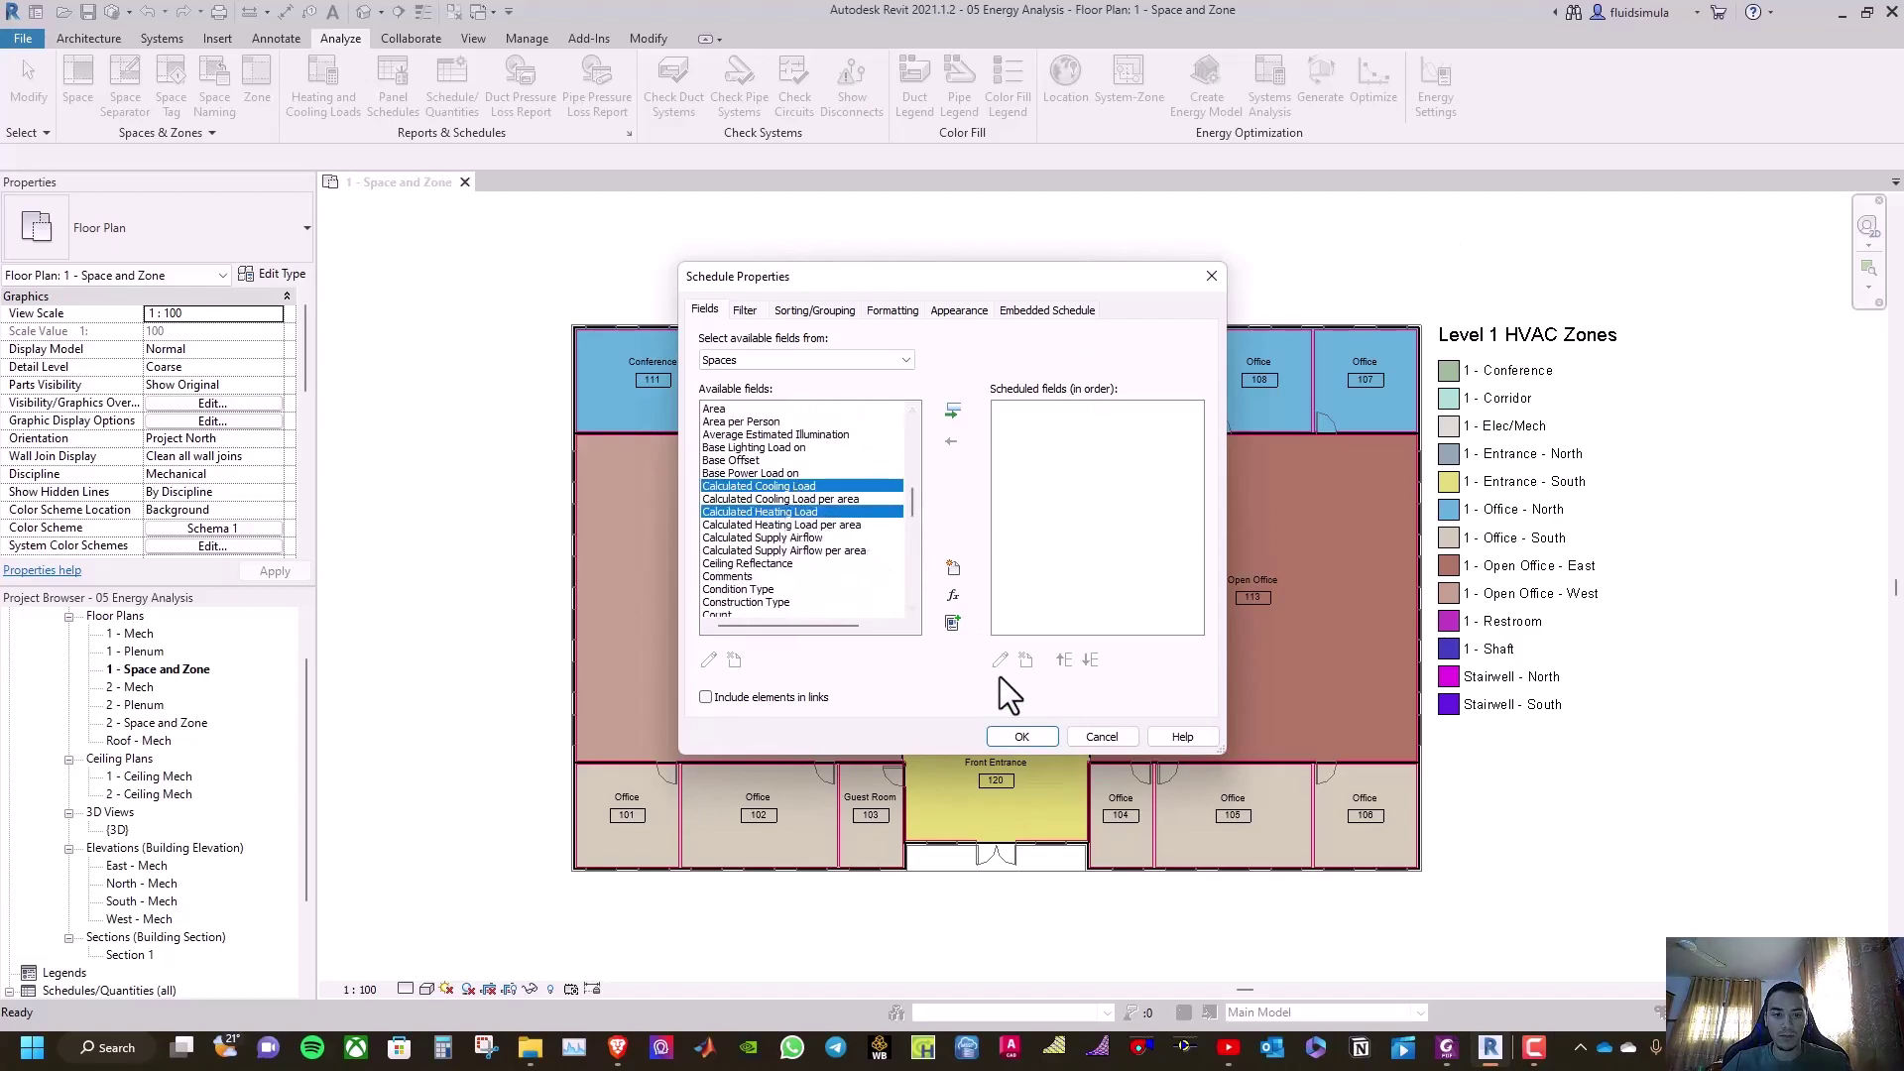
left_click(953, 412)
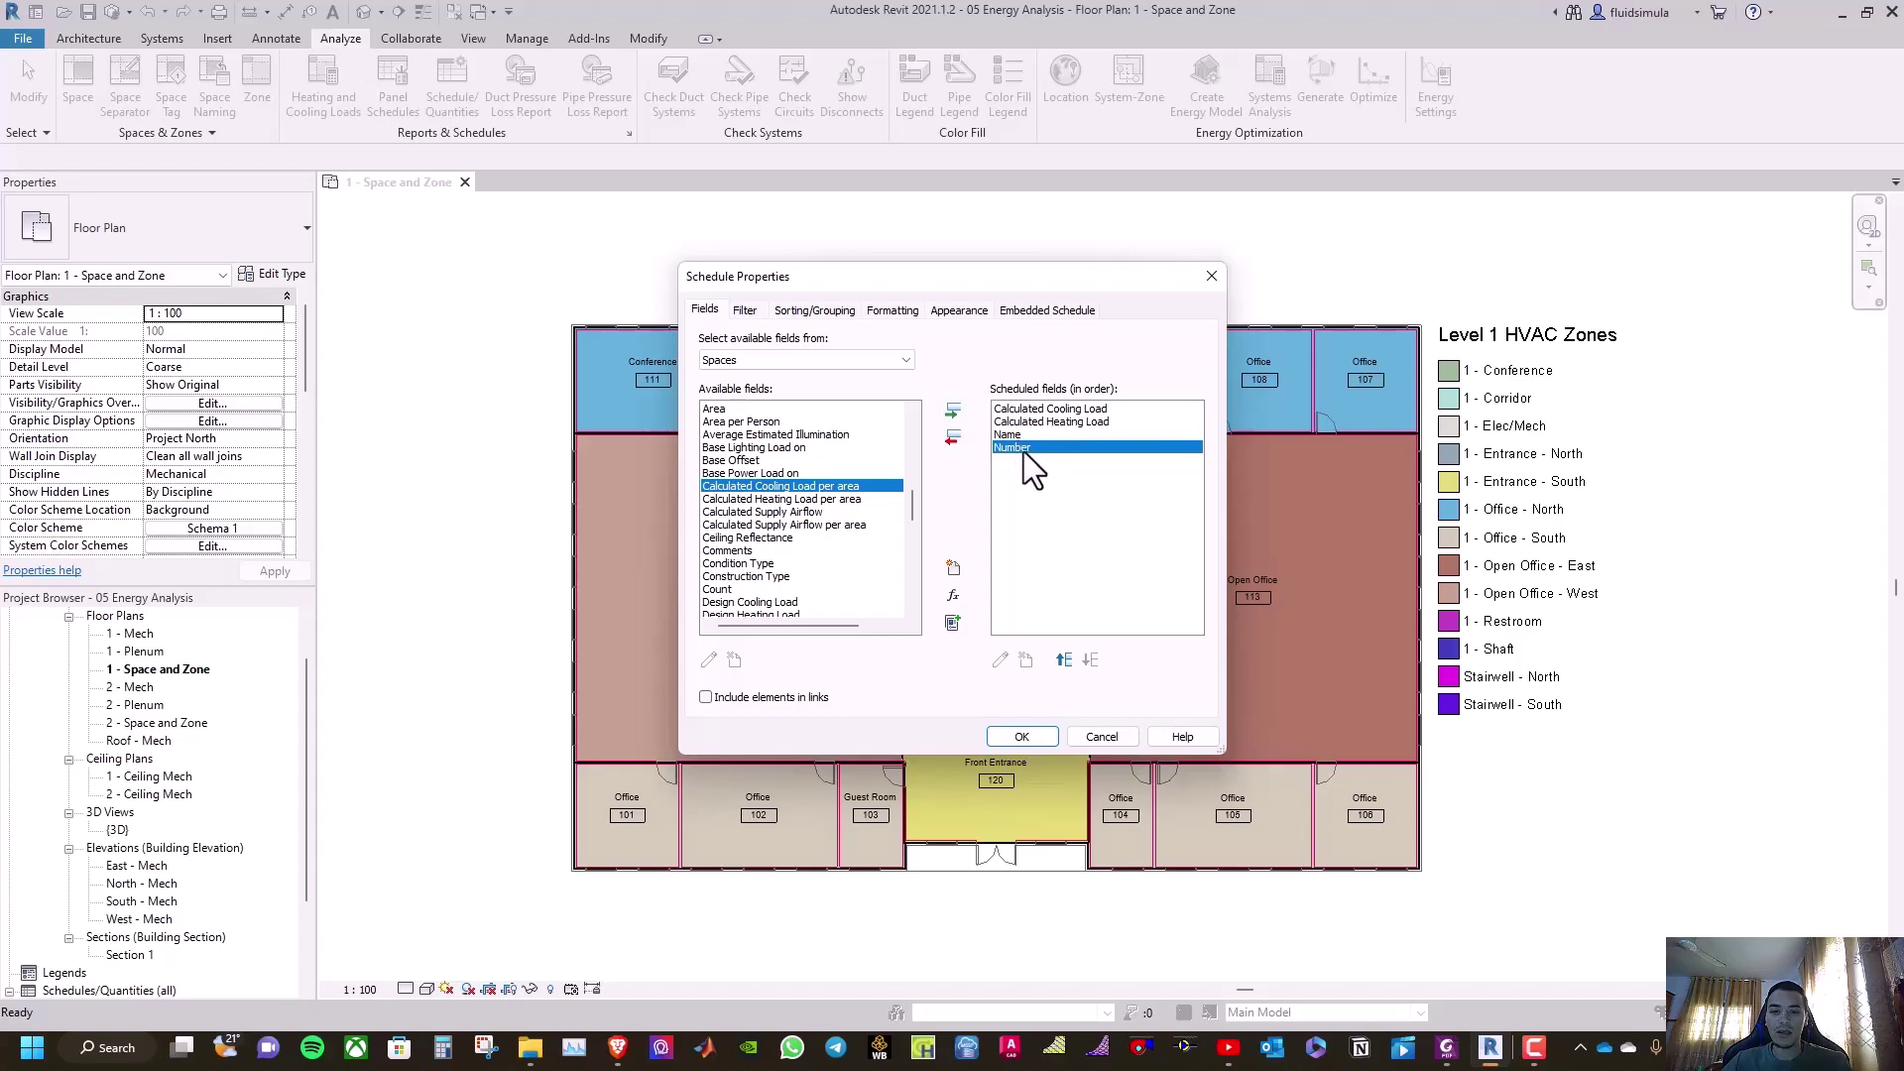
Reorder the fields so Number comes first and Name second
left_click(1062, 655)
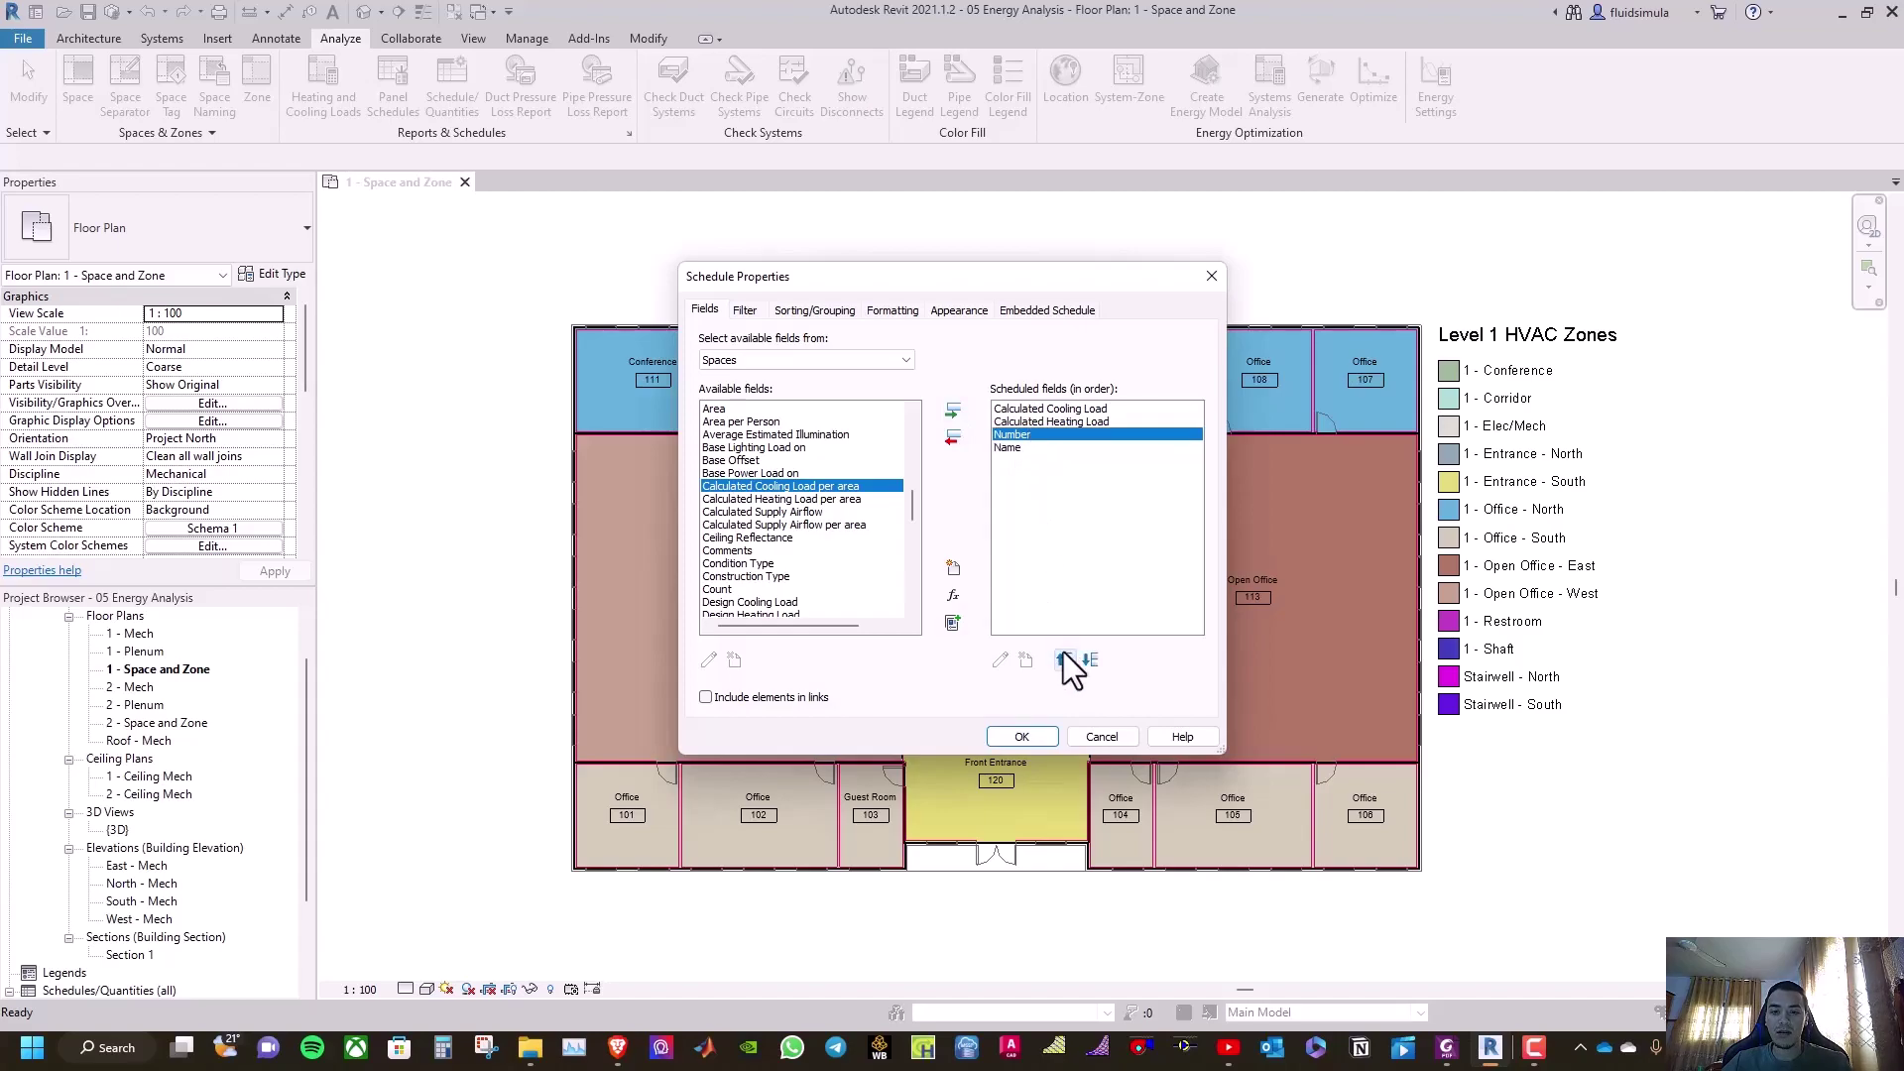
left_click(1063, 654)
left_click(1063, 655)
left_click(1014, 448)
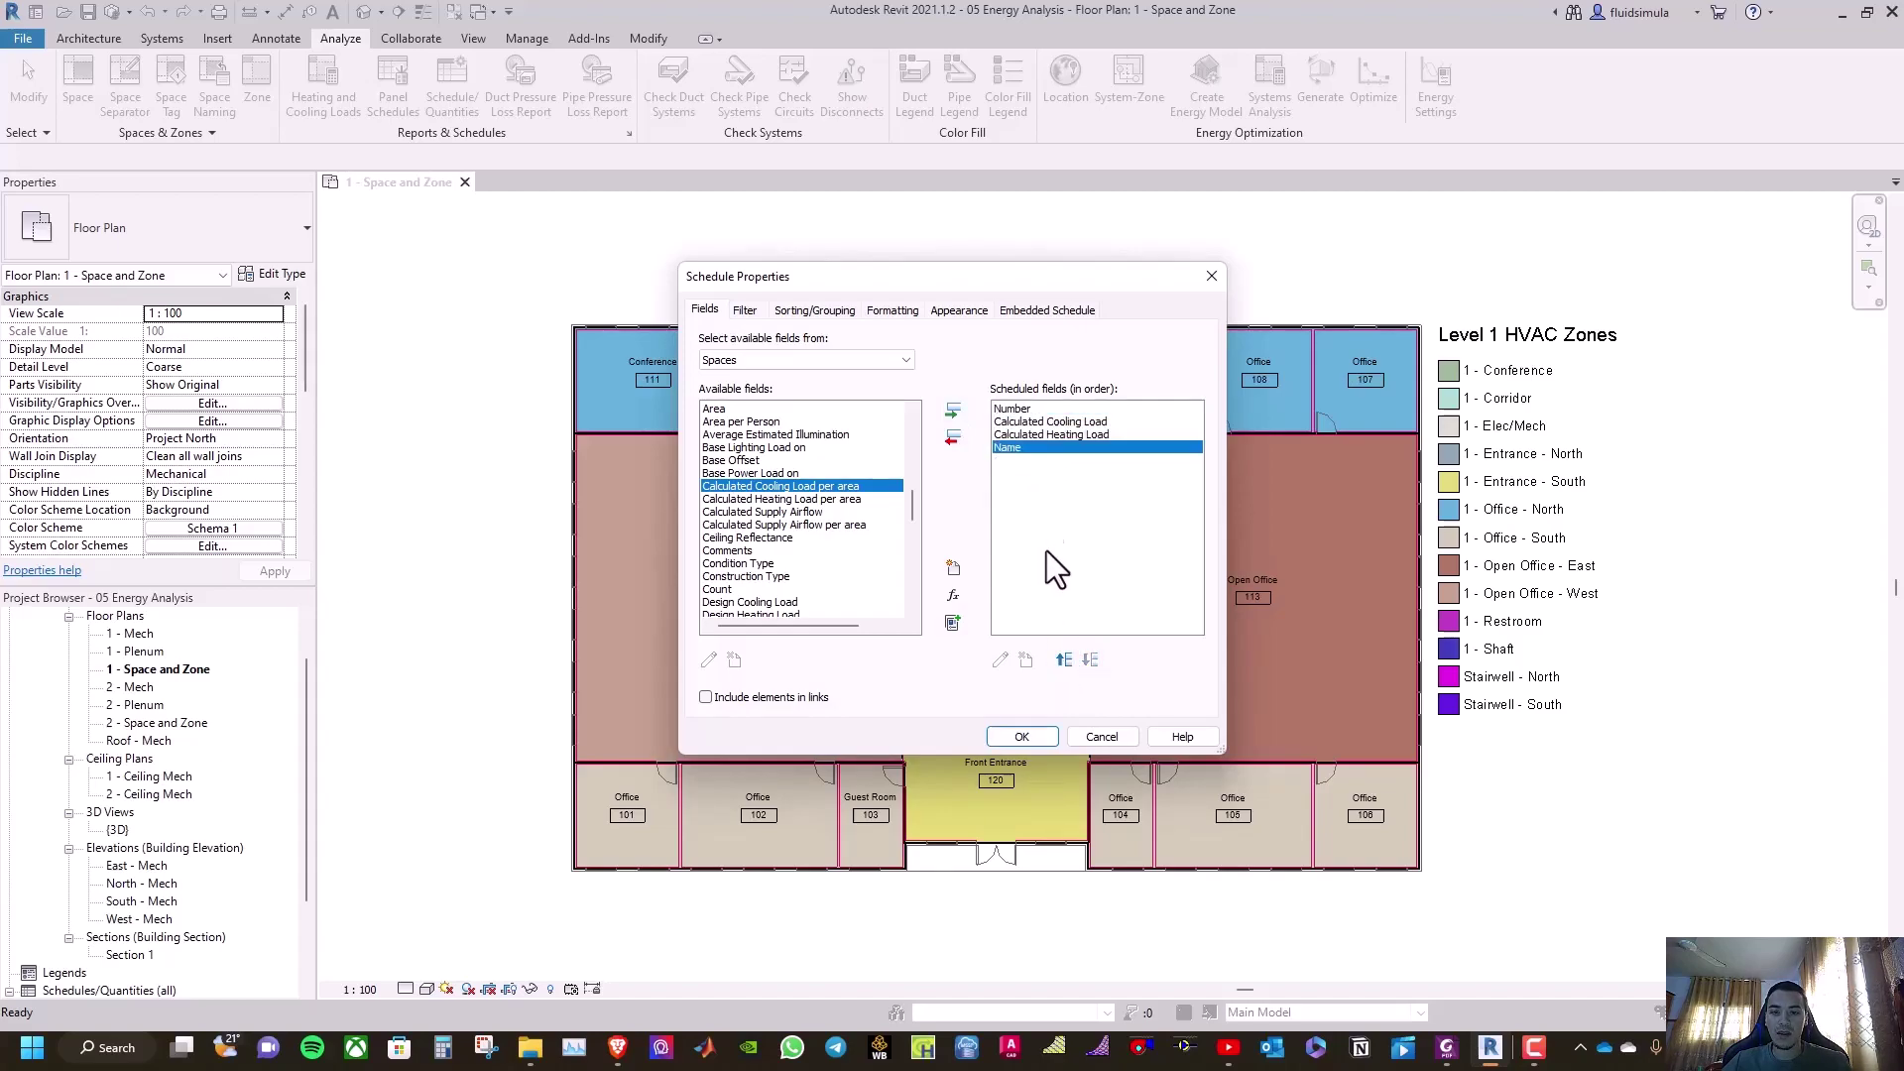
left_click(1064, 660)
left_click(1063, 659)
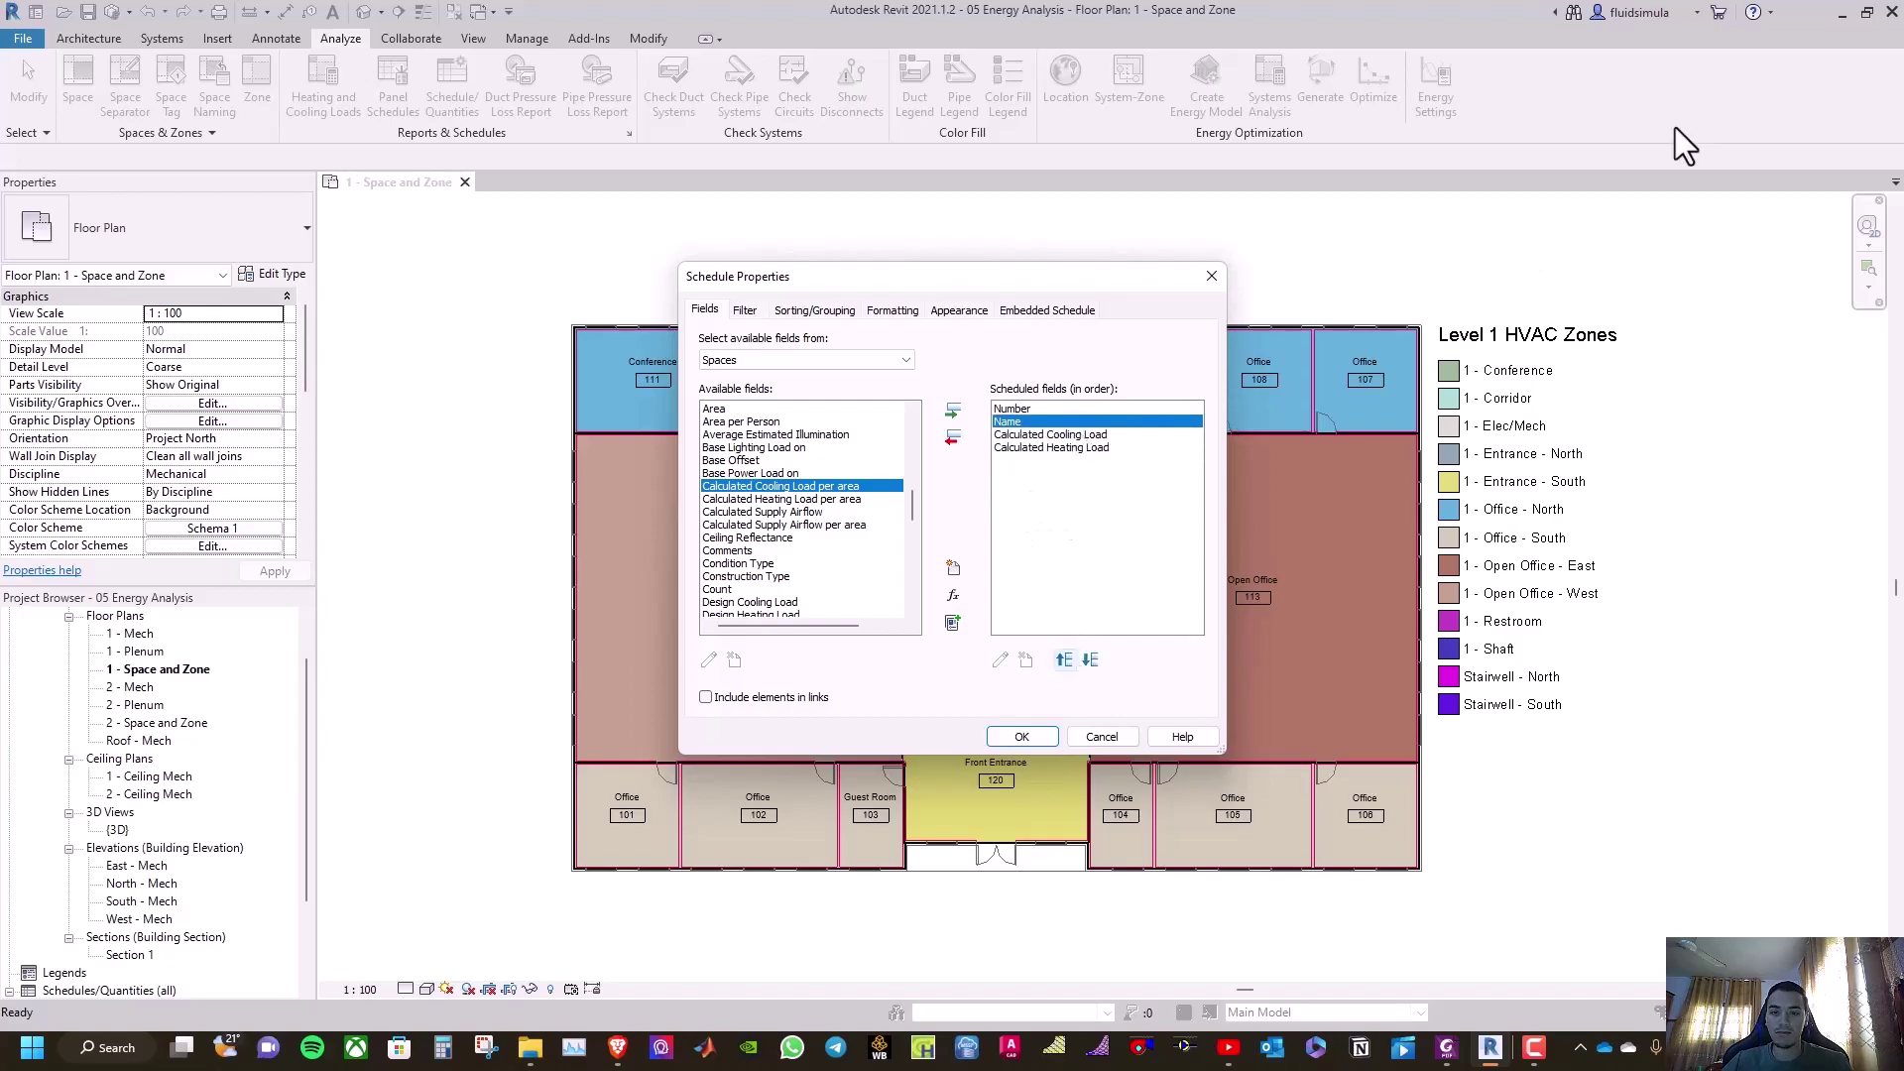
Sort the schedule by Number, ascending, and finish creating it
left_click(815, 308)
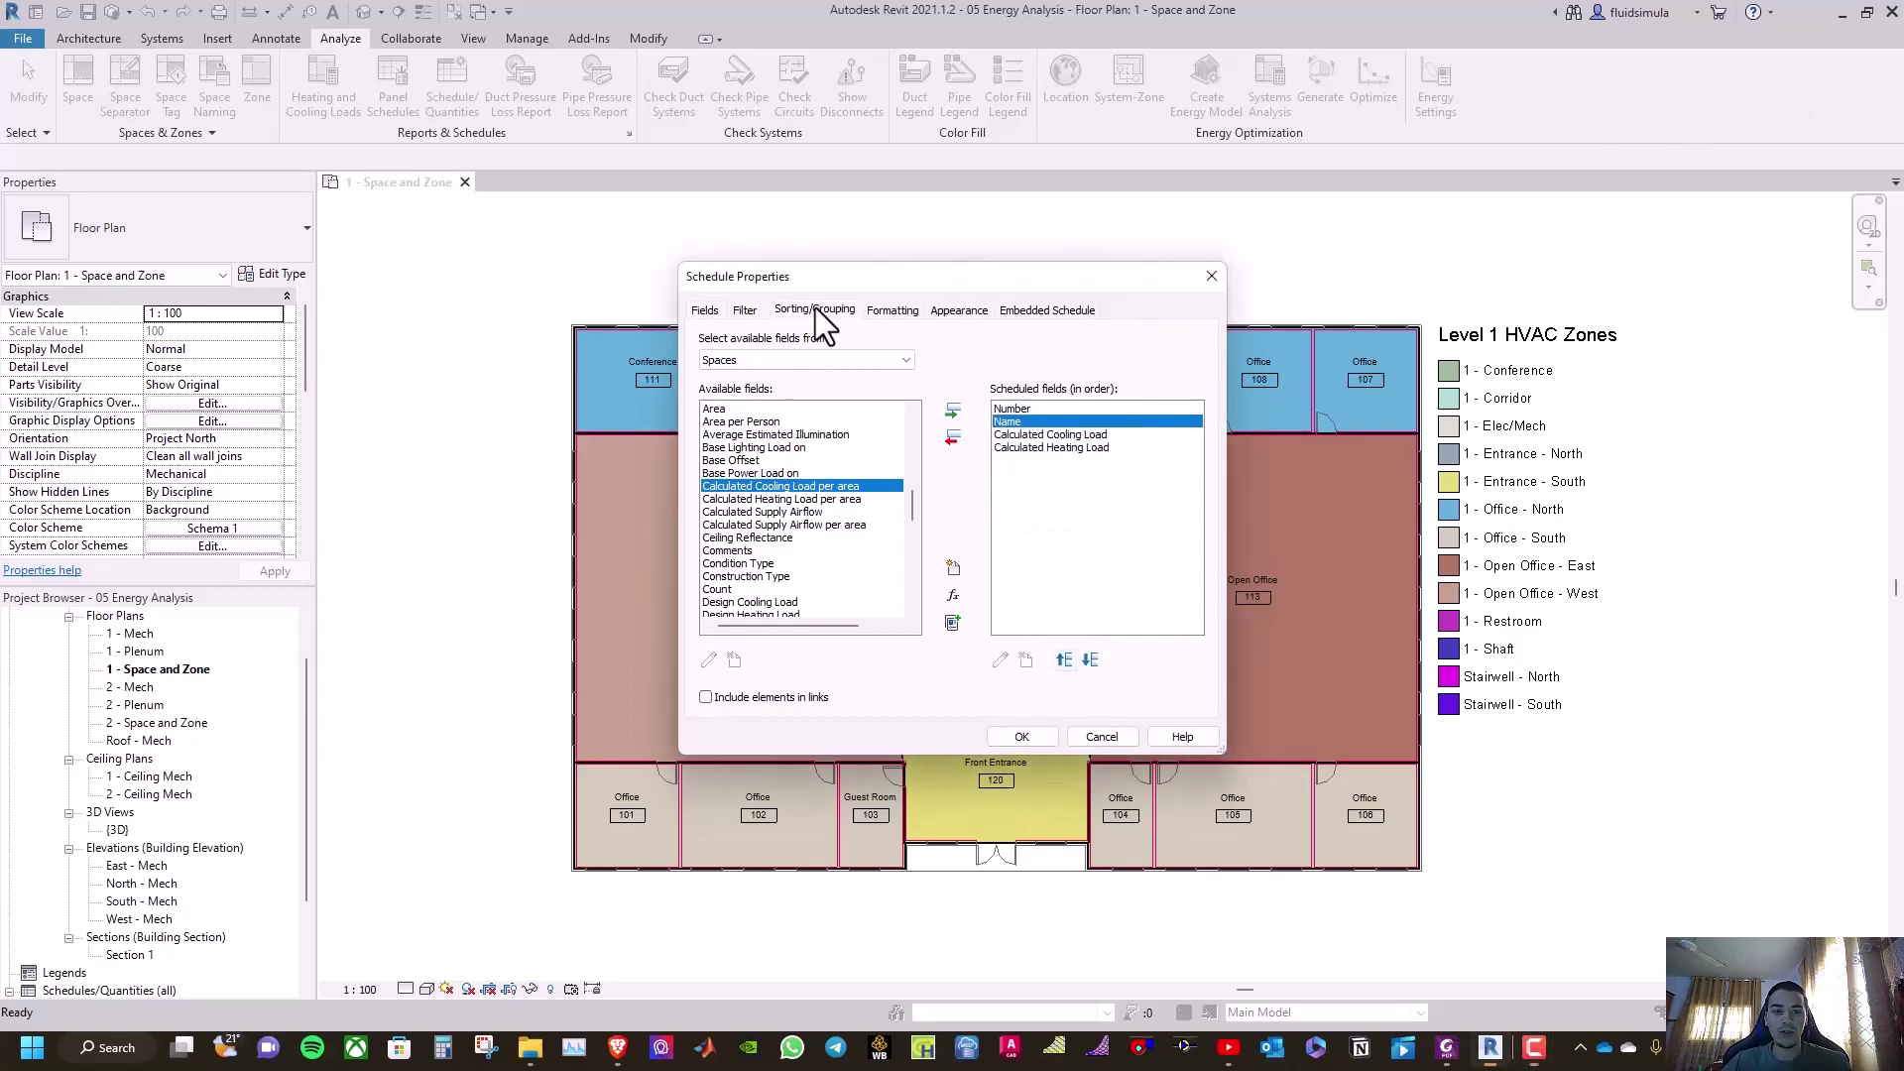
left_click(851, 341)
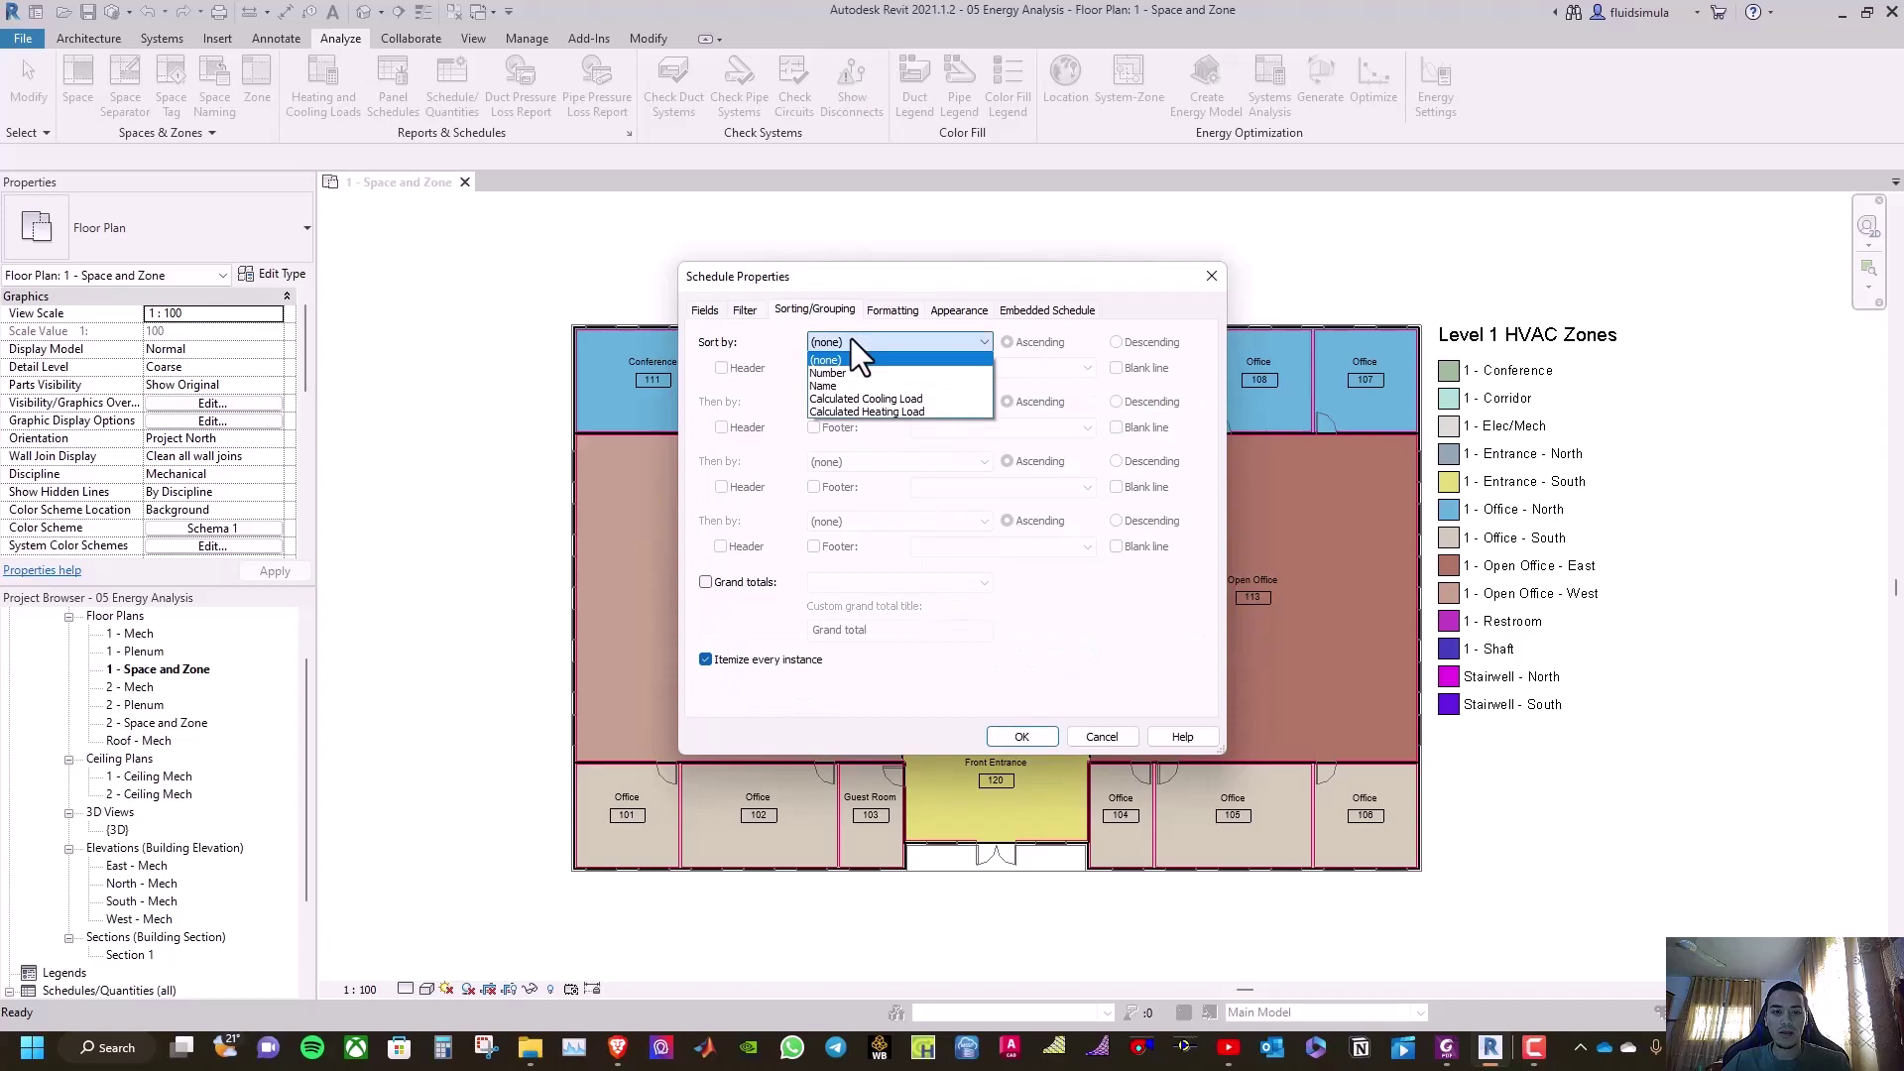
left_click(851, 373)
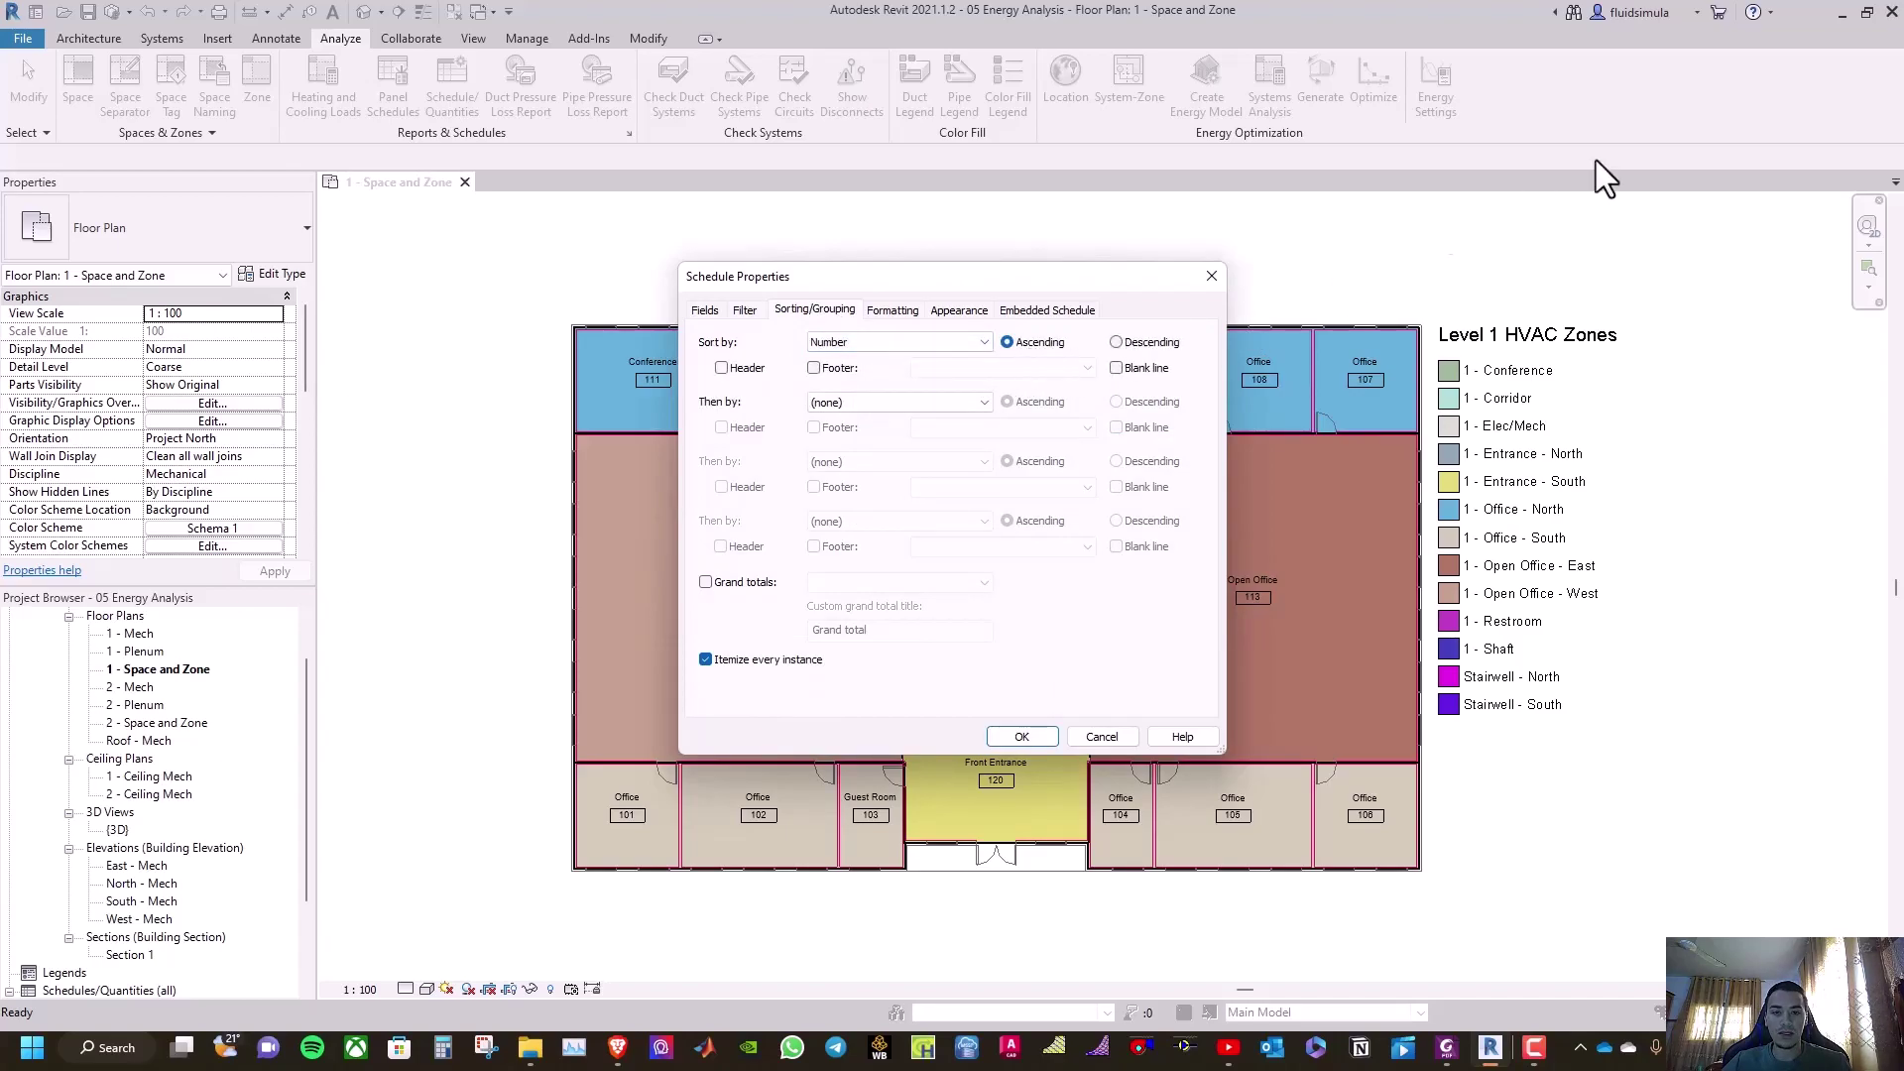
left_click(1021, 736)
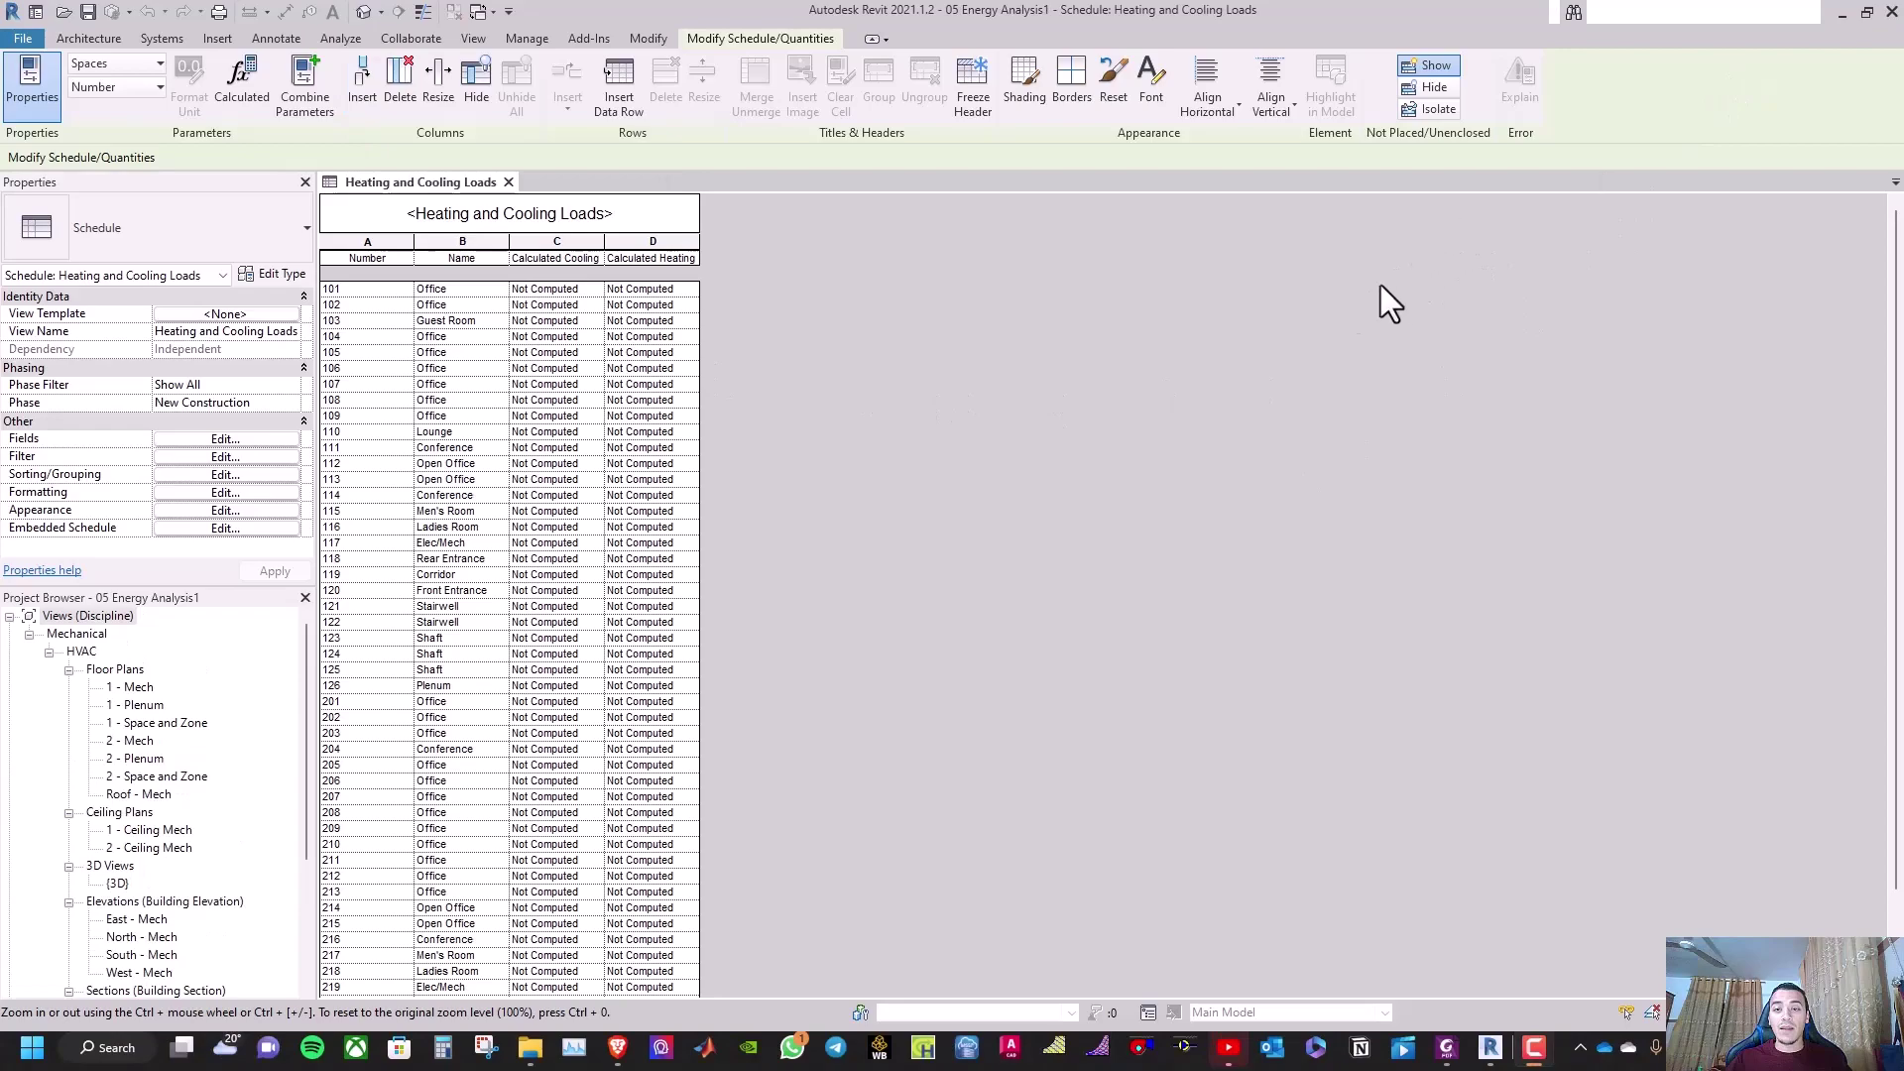
Open Heating and Cooling Loads and review the Boston, MA location and weather design temperatures
left_click(349, 39)
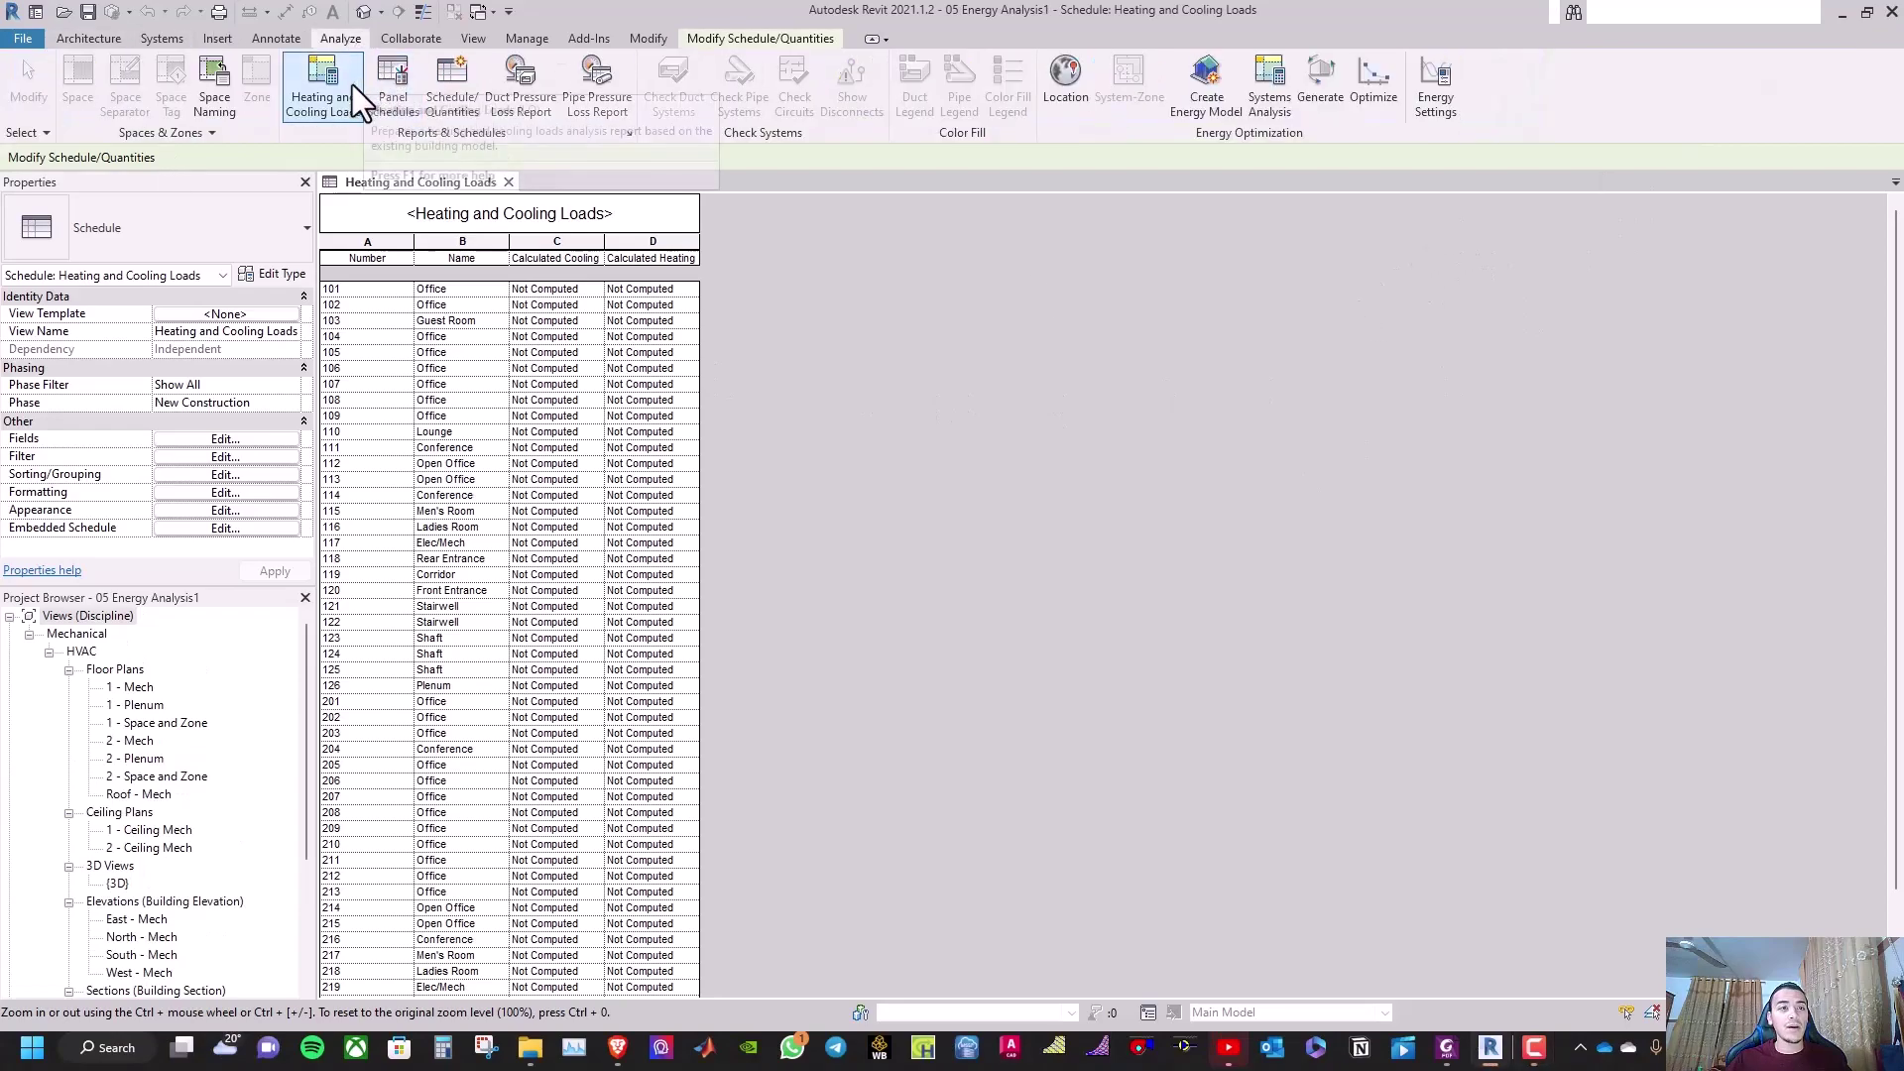
left_click(348, 86)
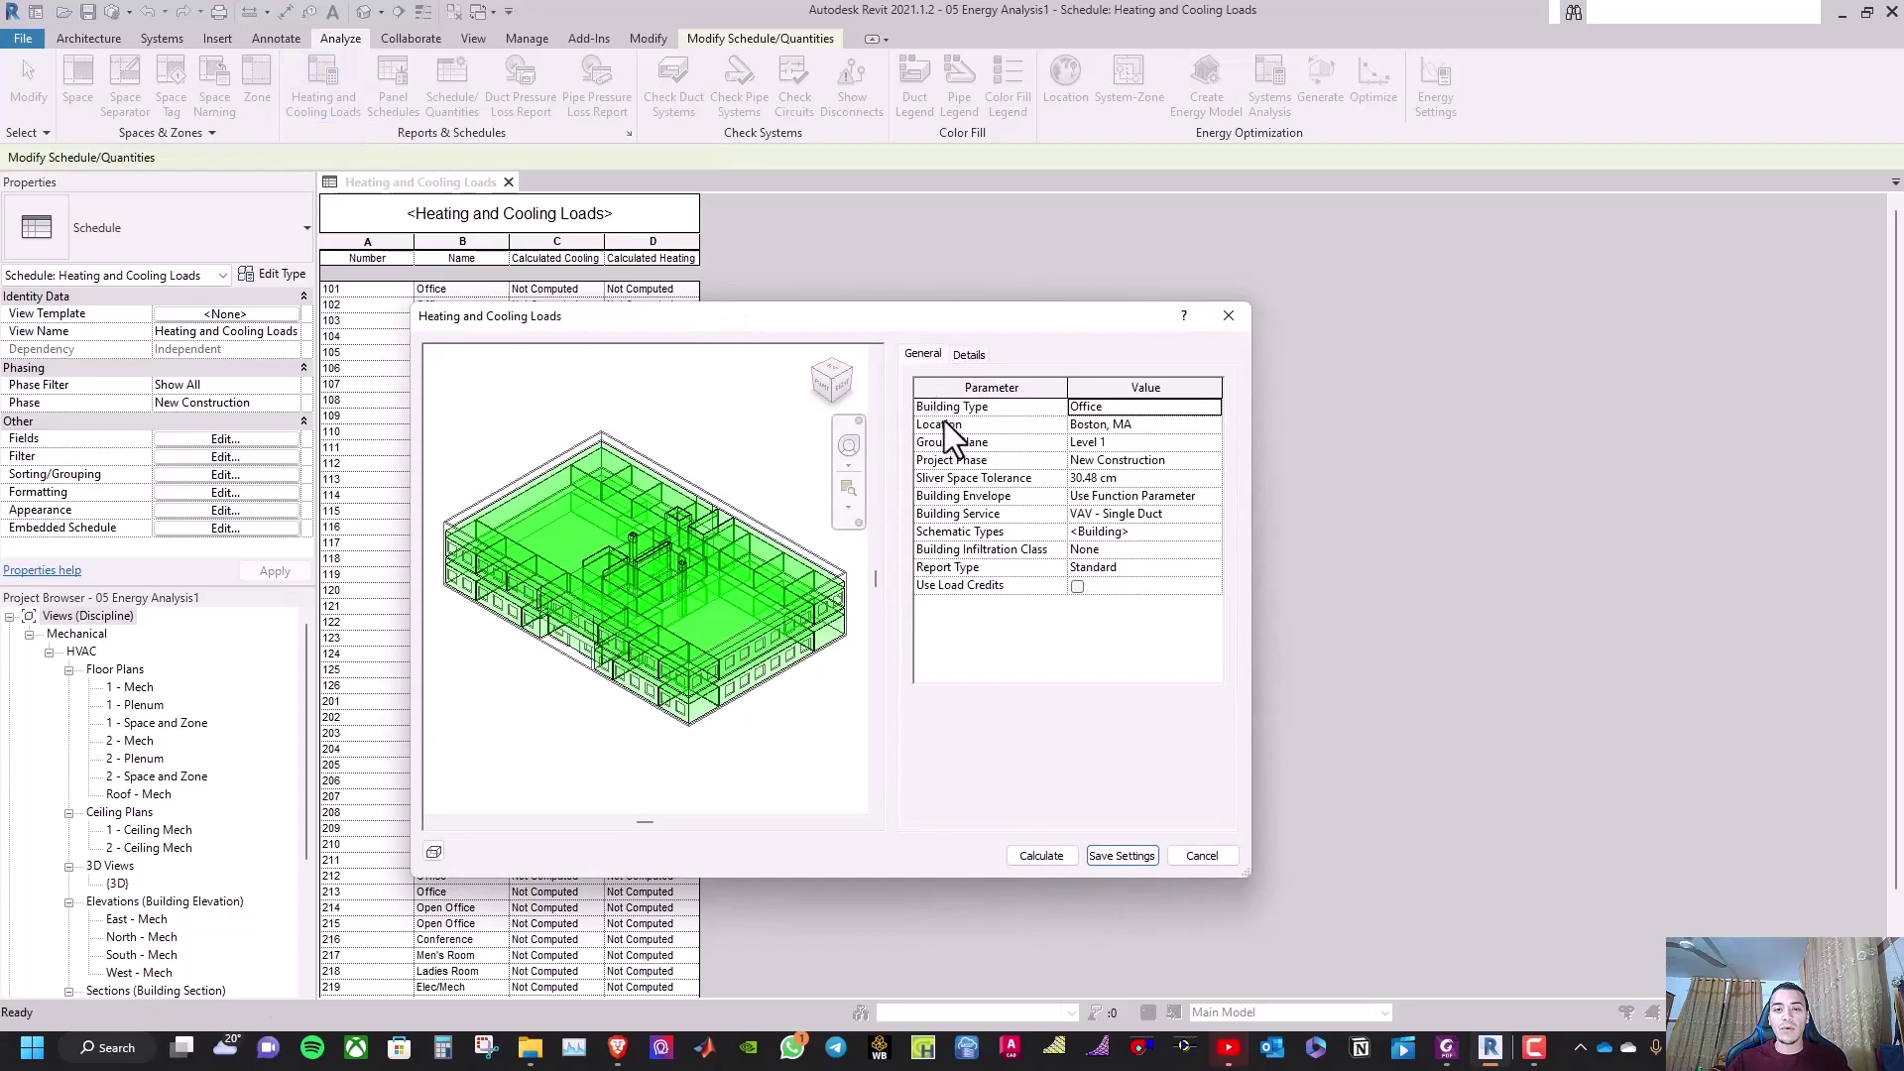
left_click(1214, 425)
left_click(1213, 424)
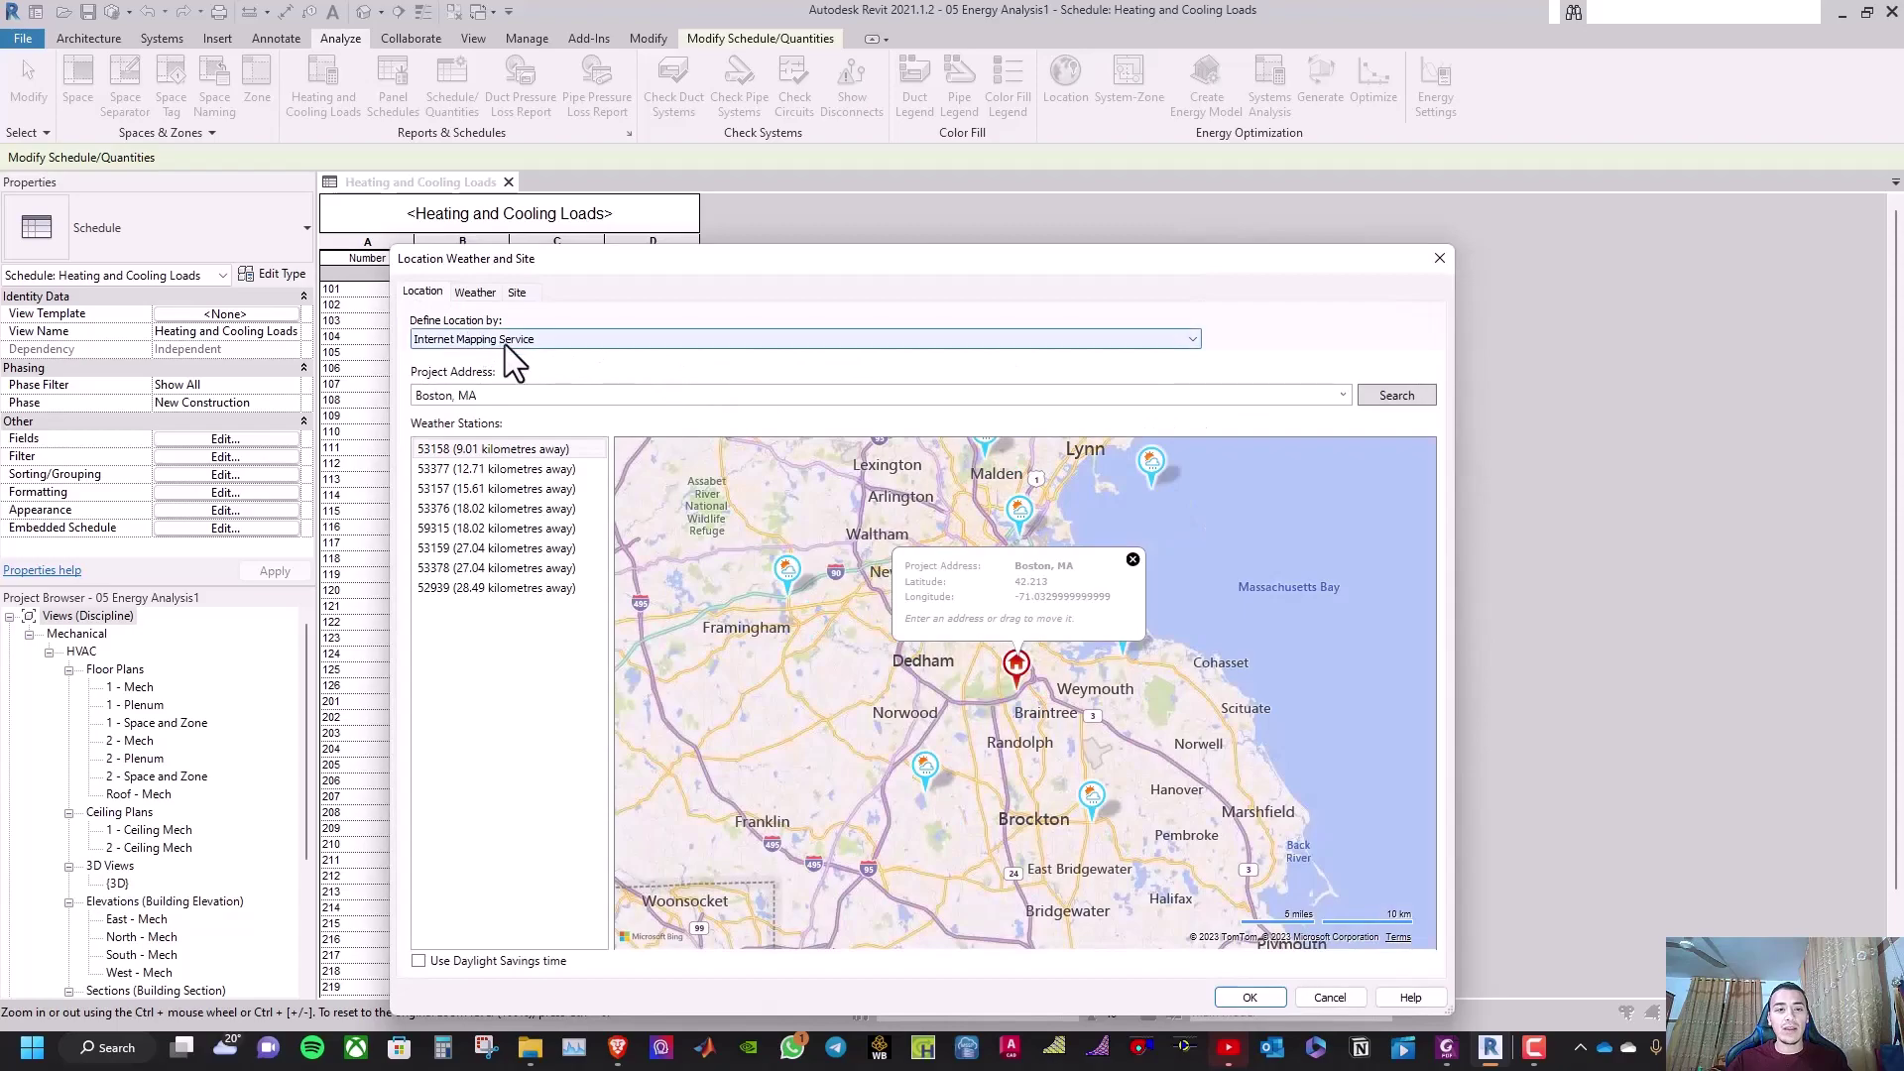
left_click(518, 340)
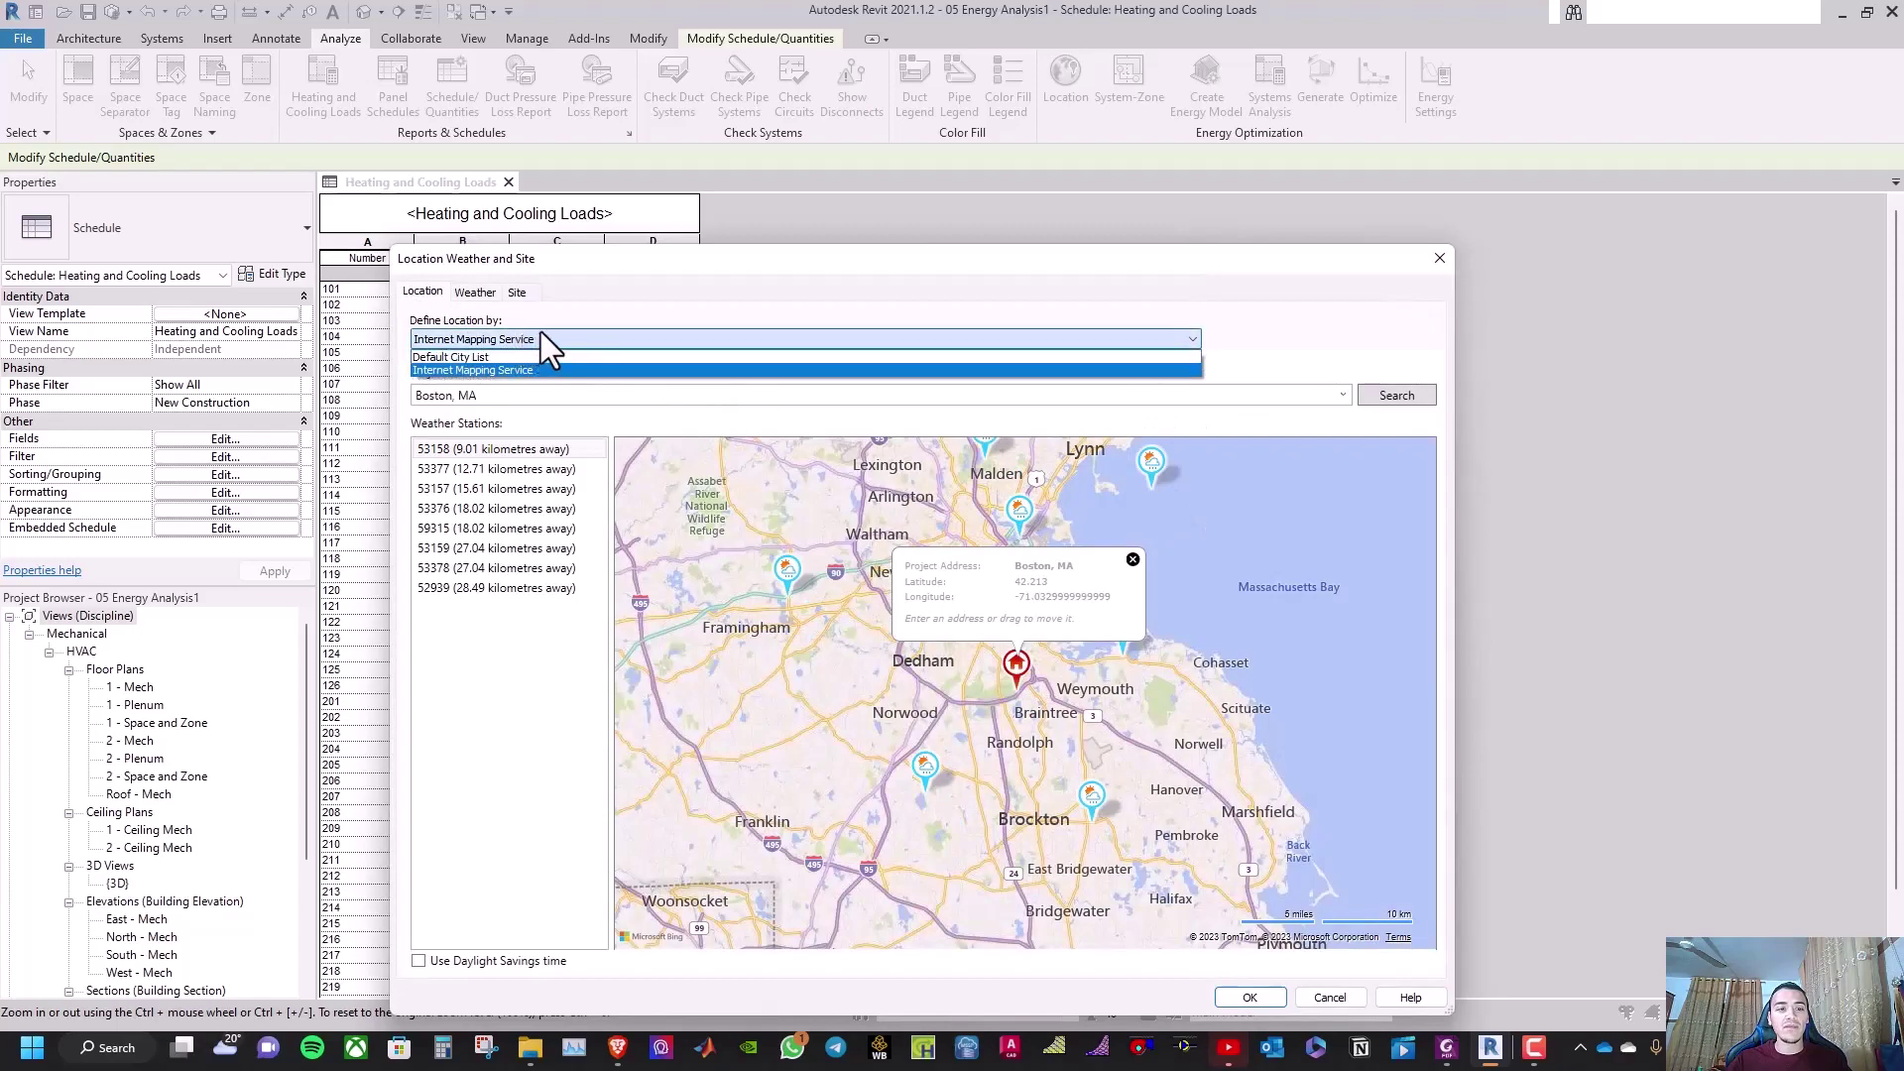
left_click(541, 334)
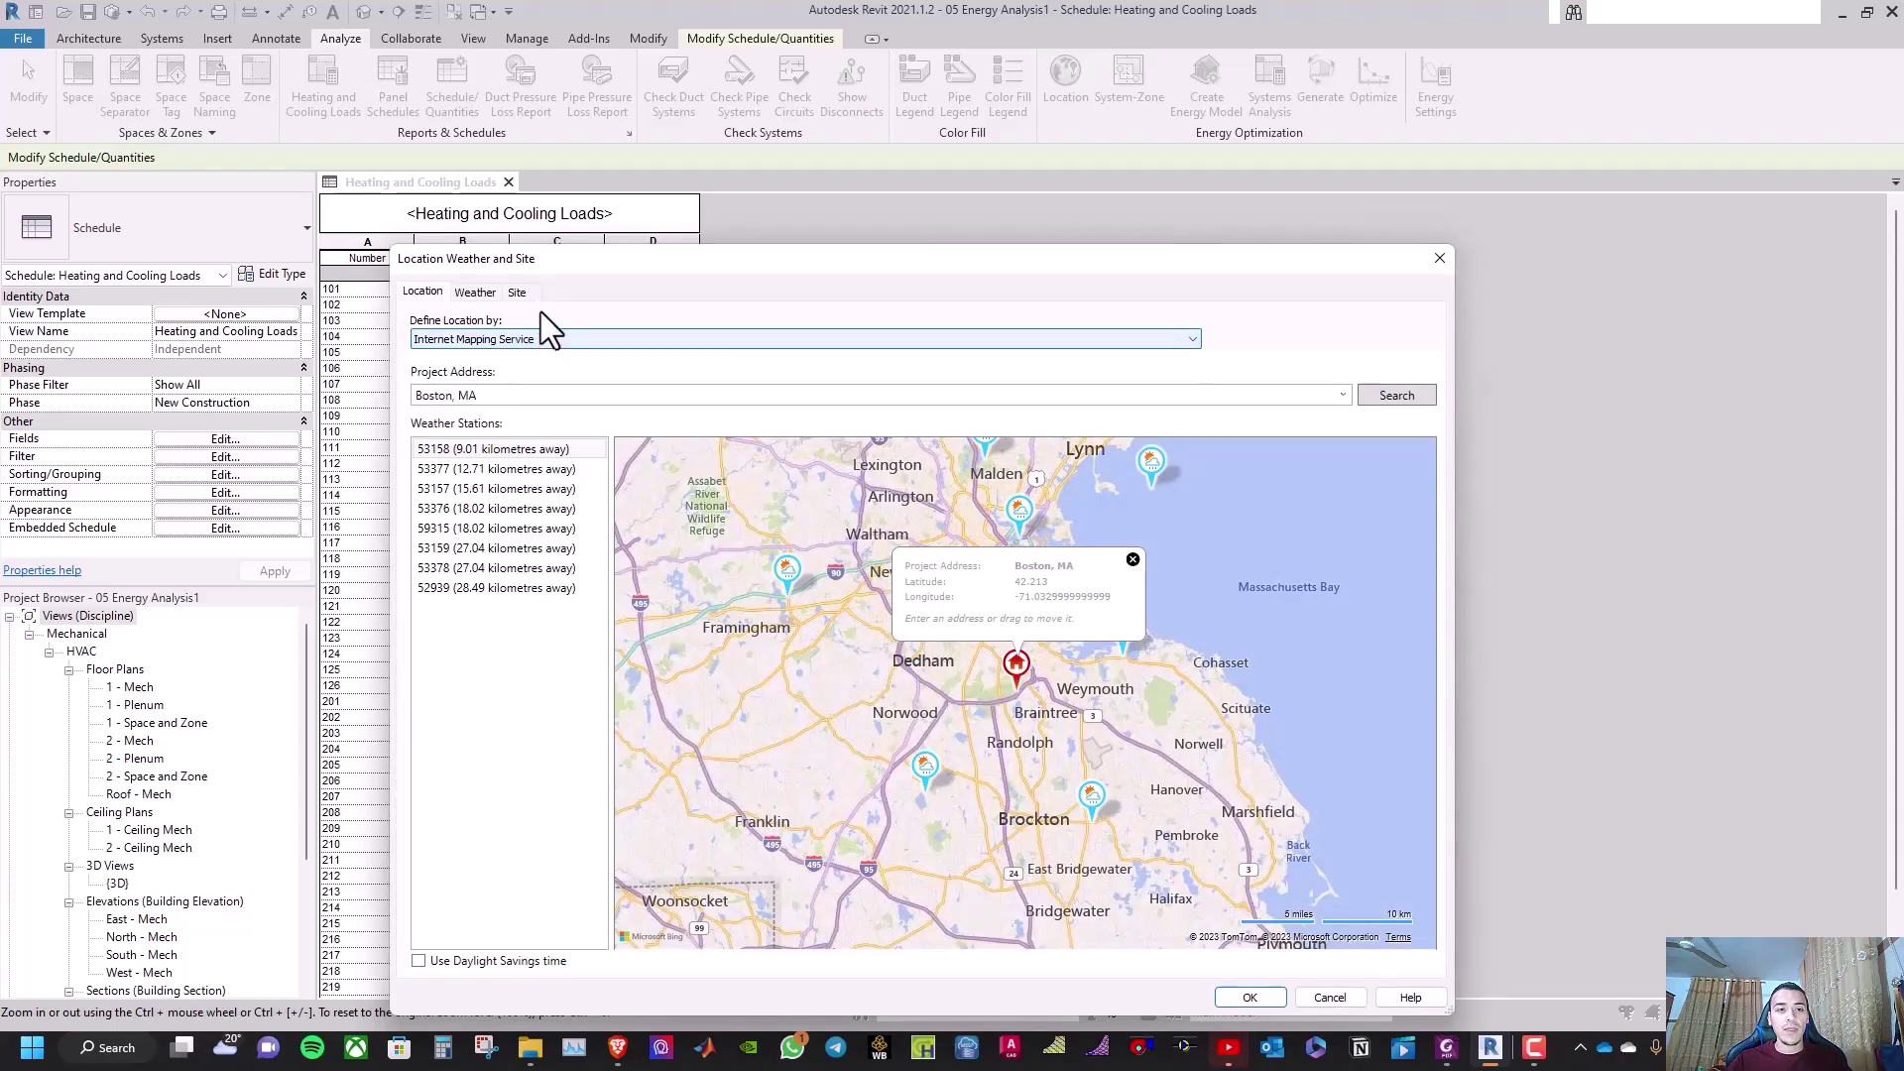
left_click(486, 290)
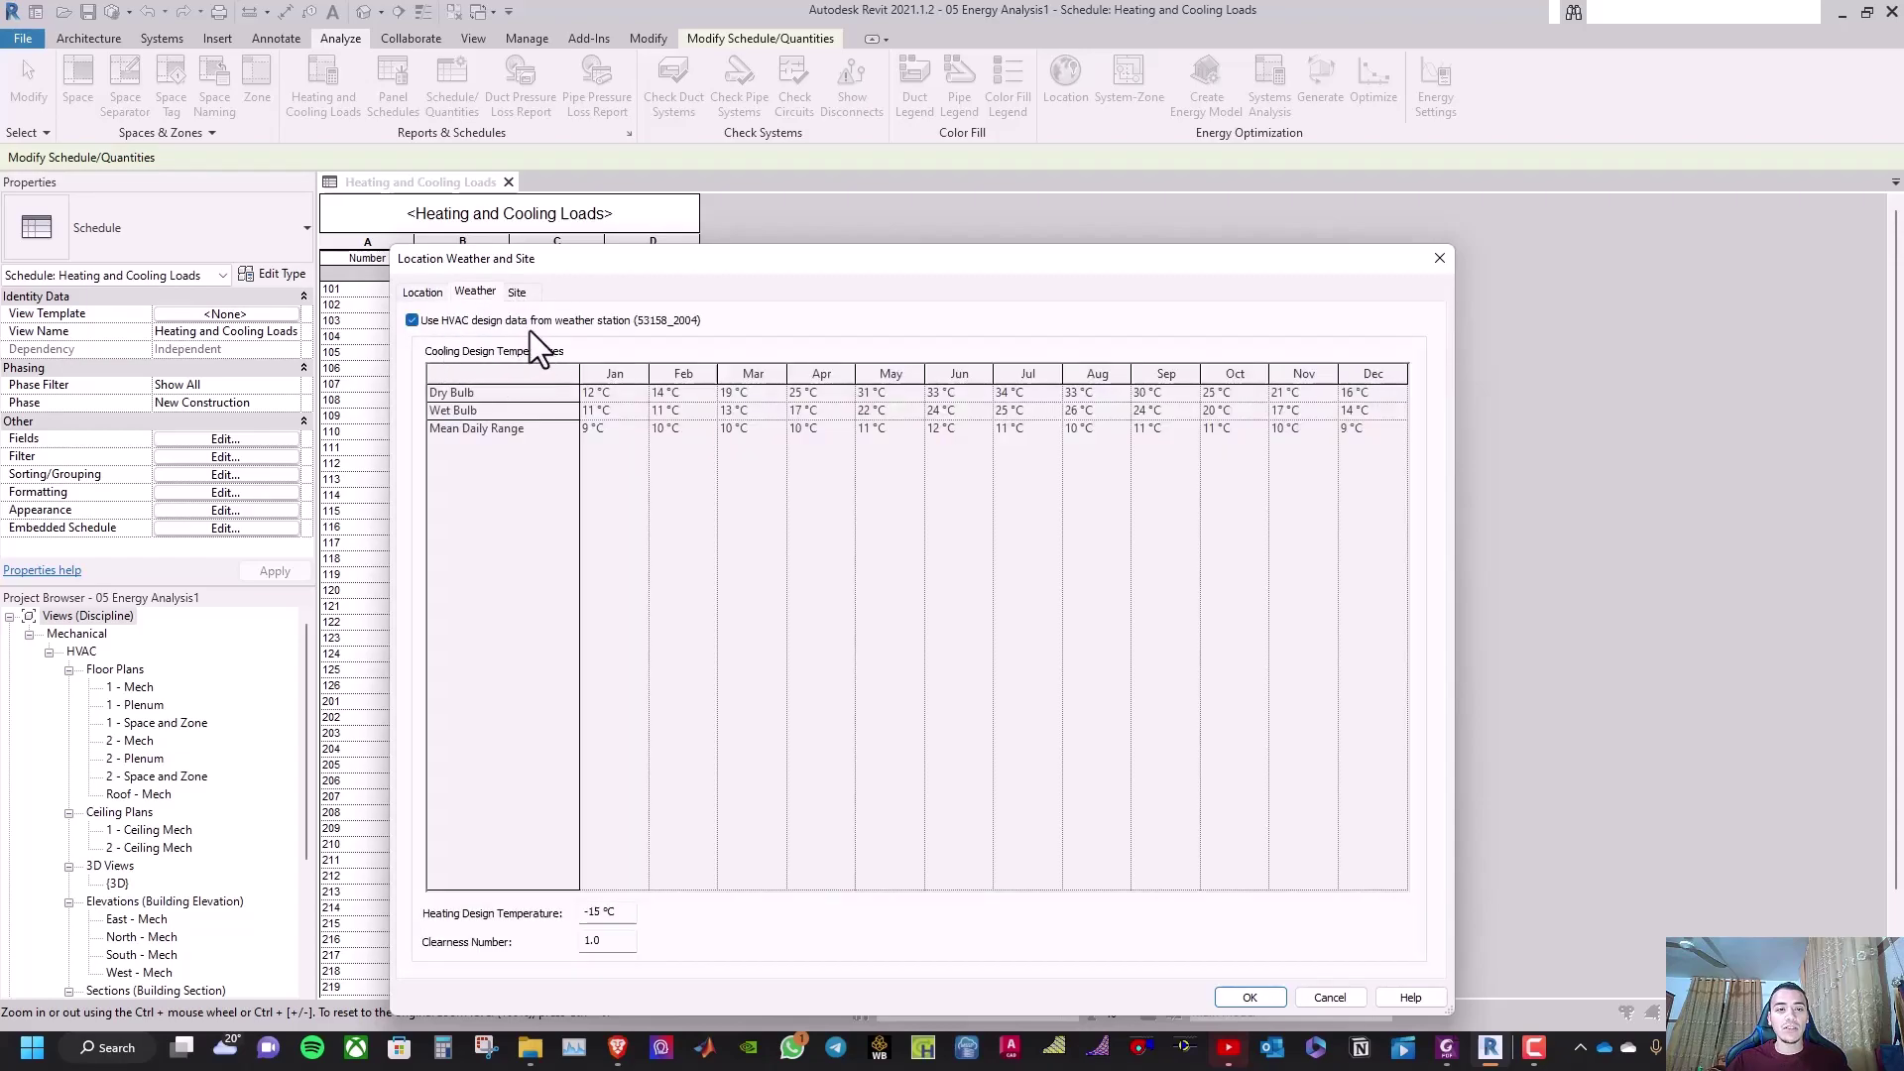
left_click(422, 292)
left_click(1399, 271)
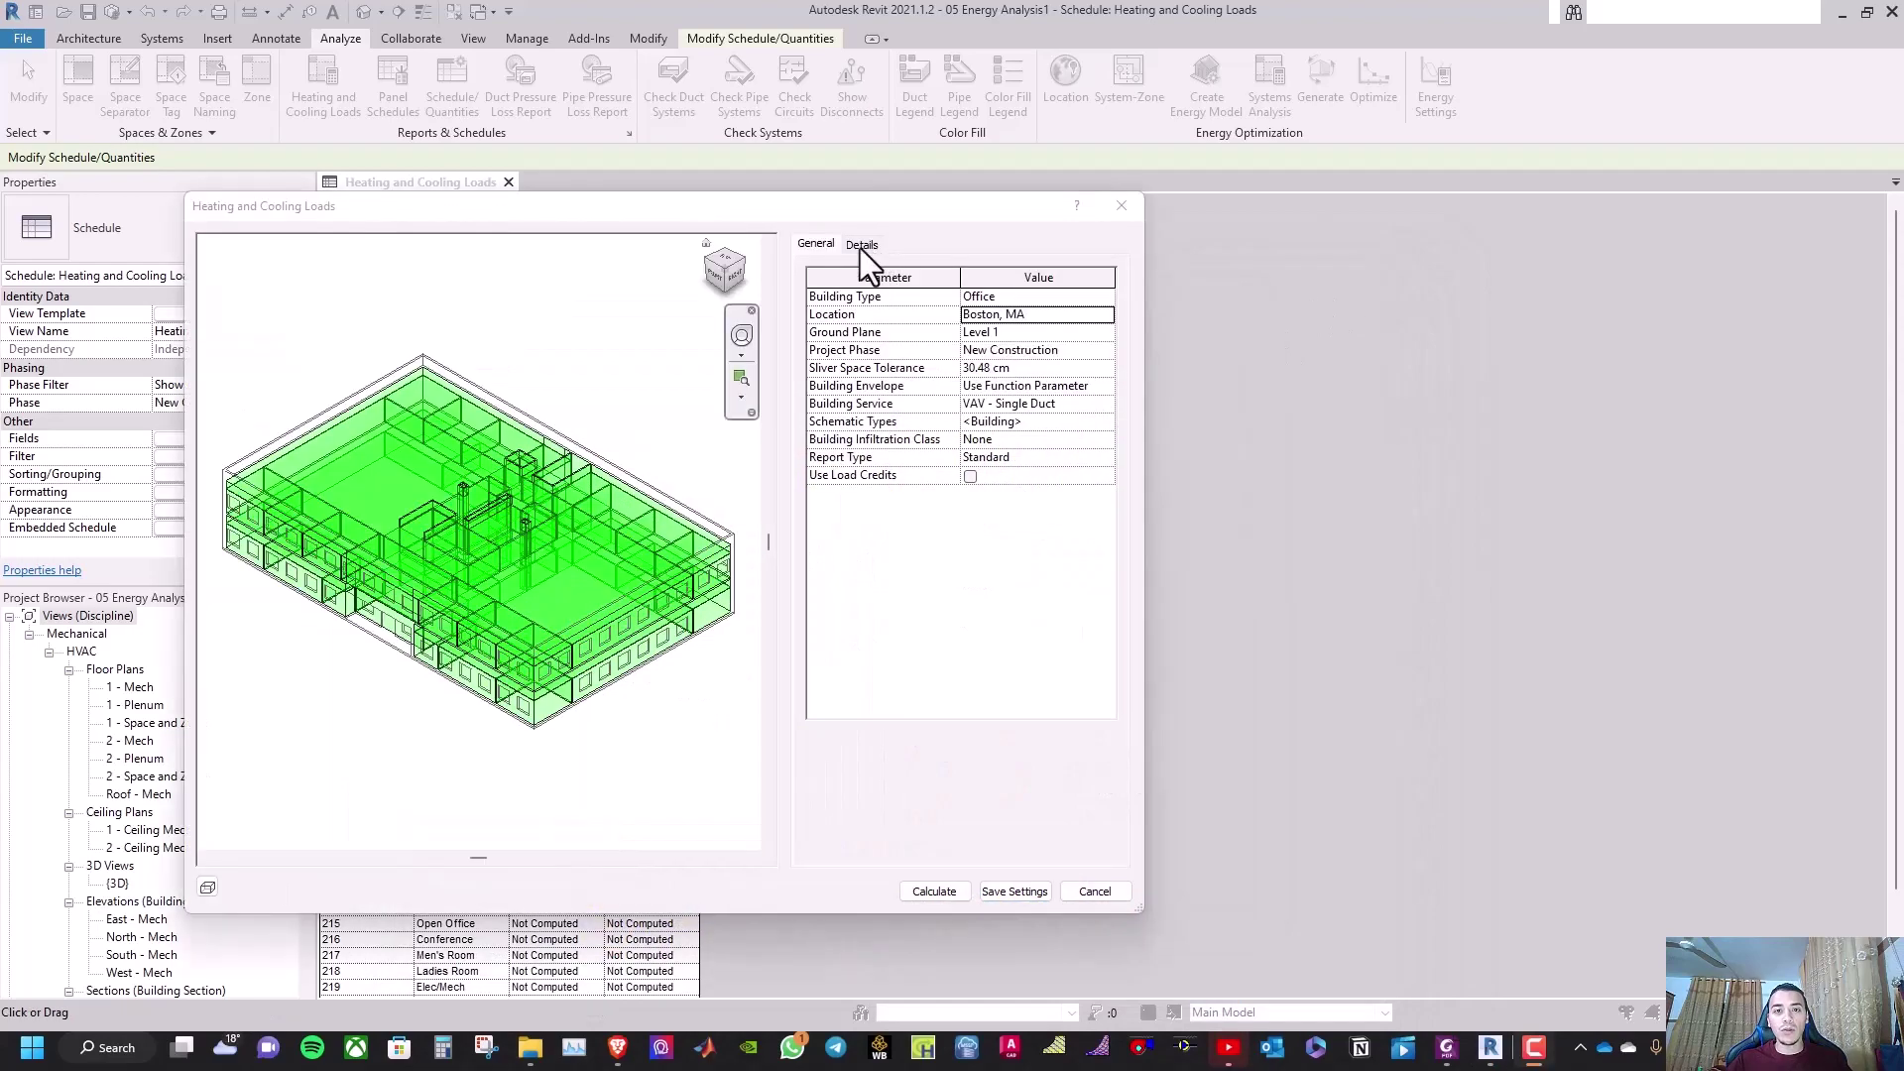
On the Details tab, select and expand the 1 - Office - South zone
left_click(860, 246)
left_click(910, 408)
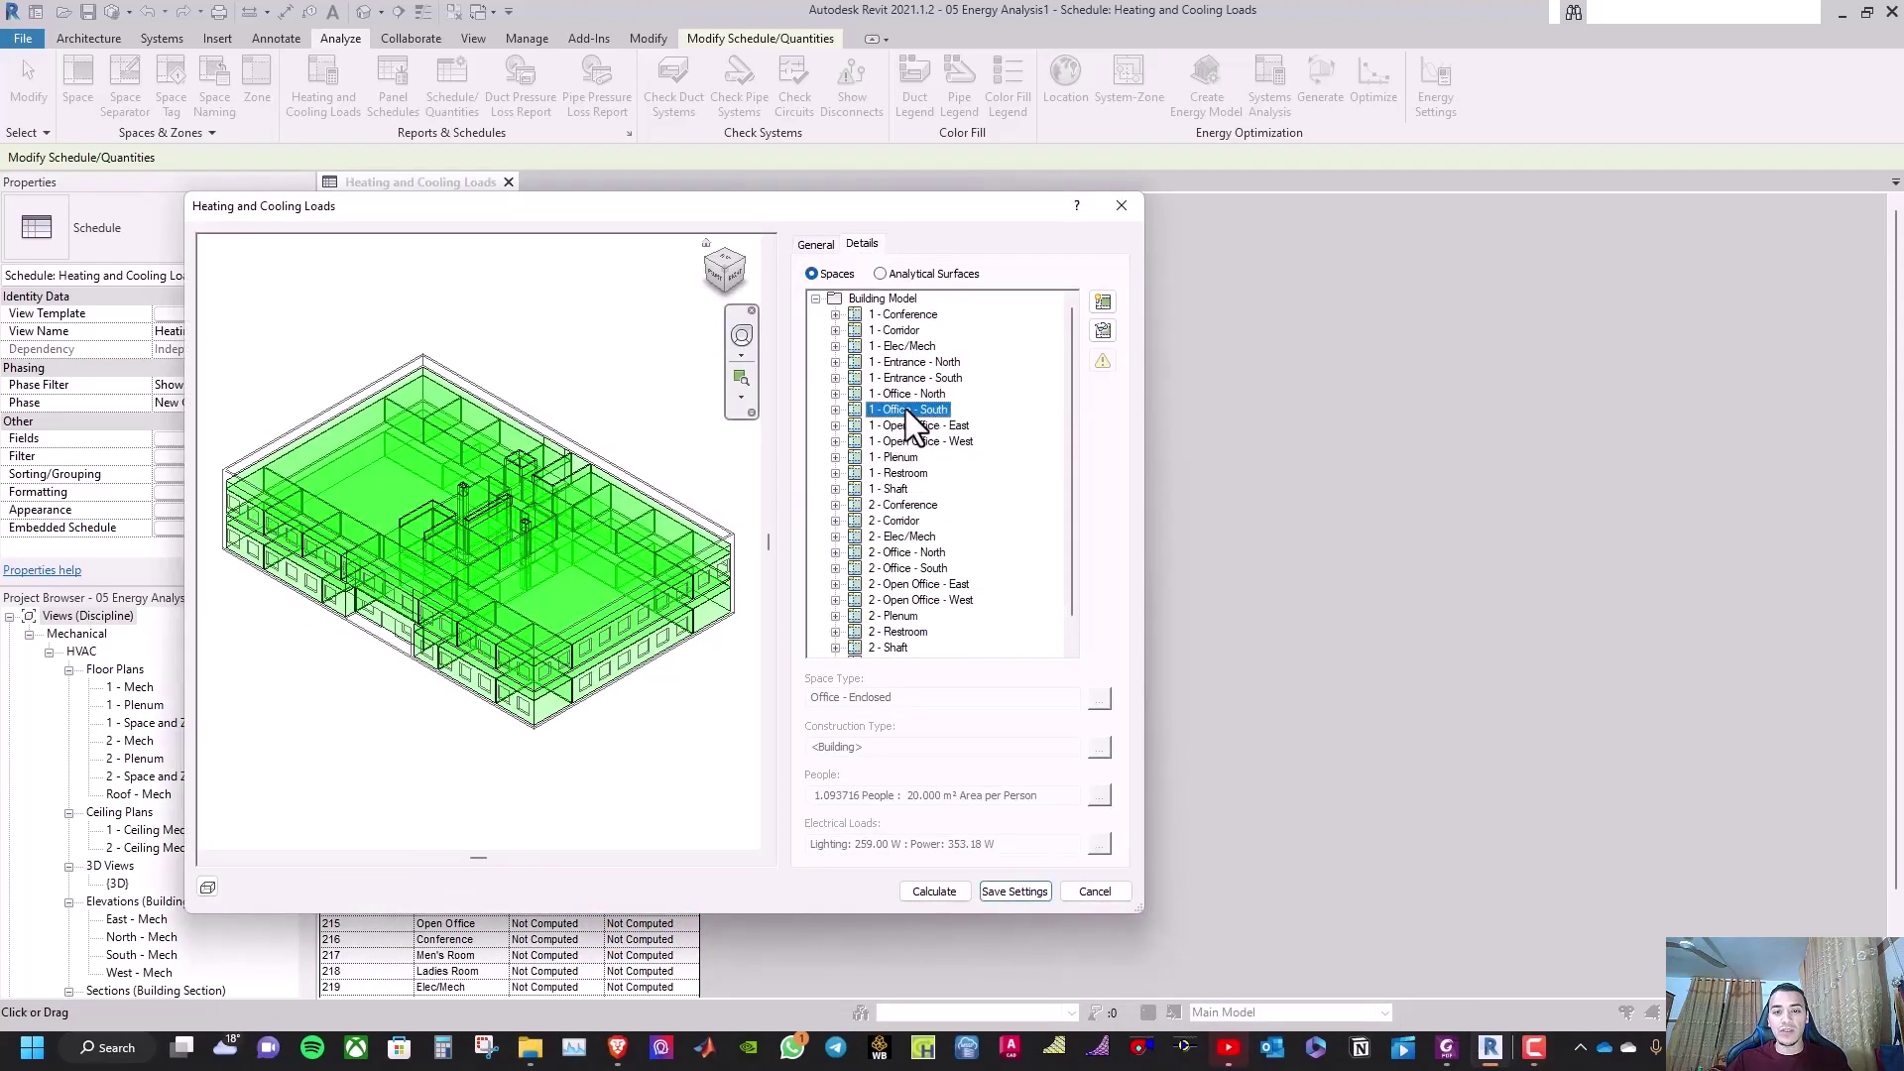
left_click(835, 409)
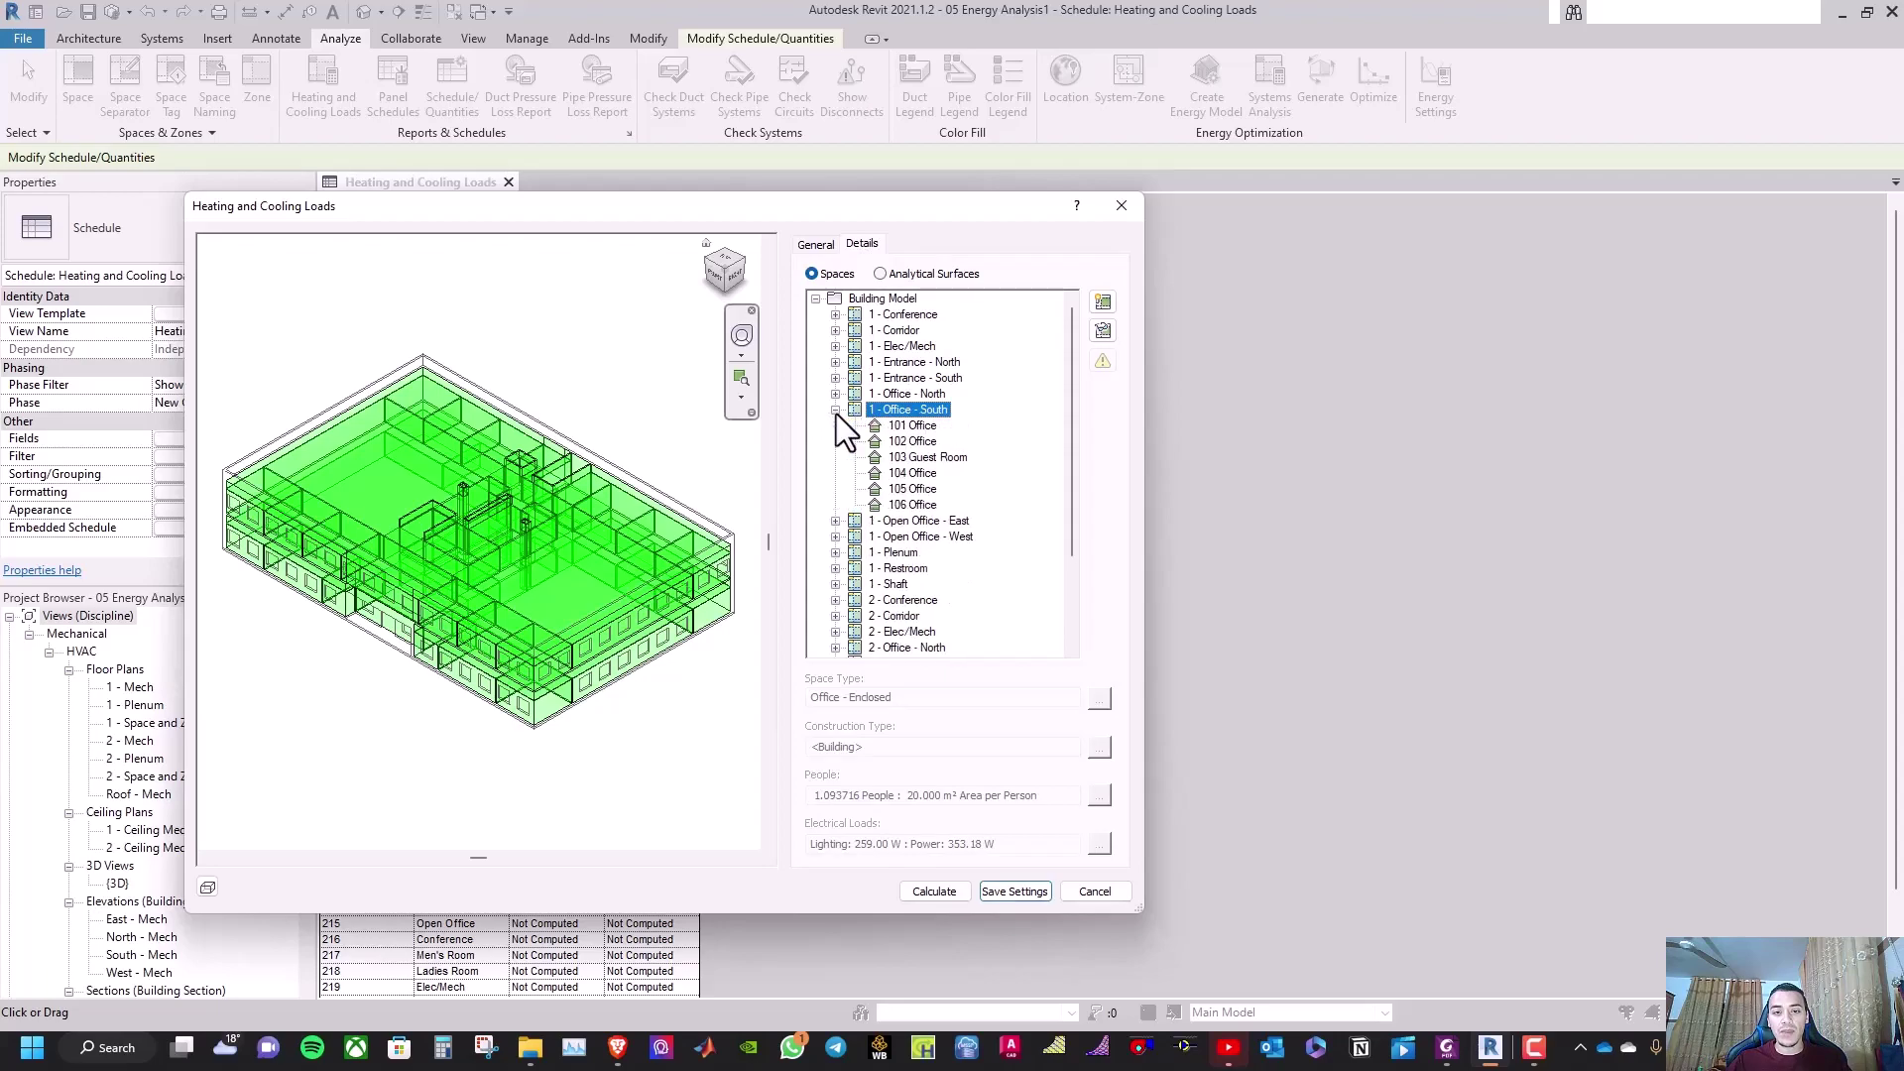
left_click(890, 409)
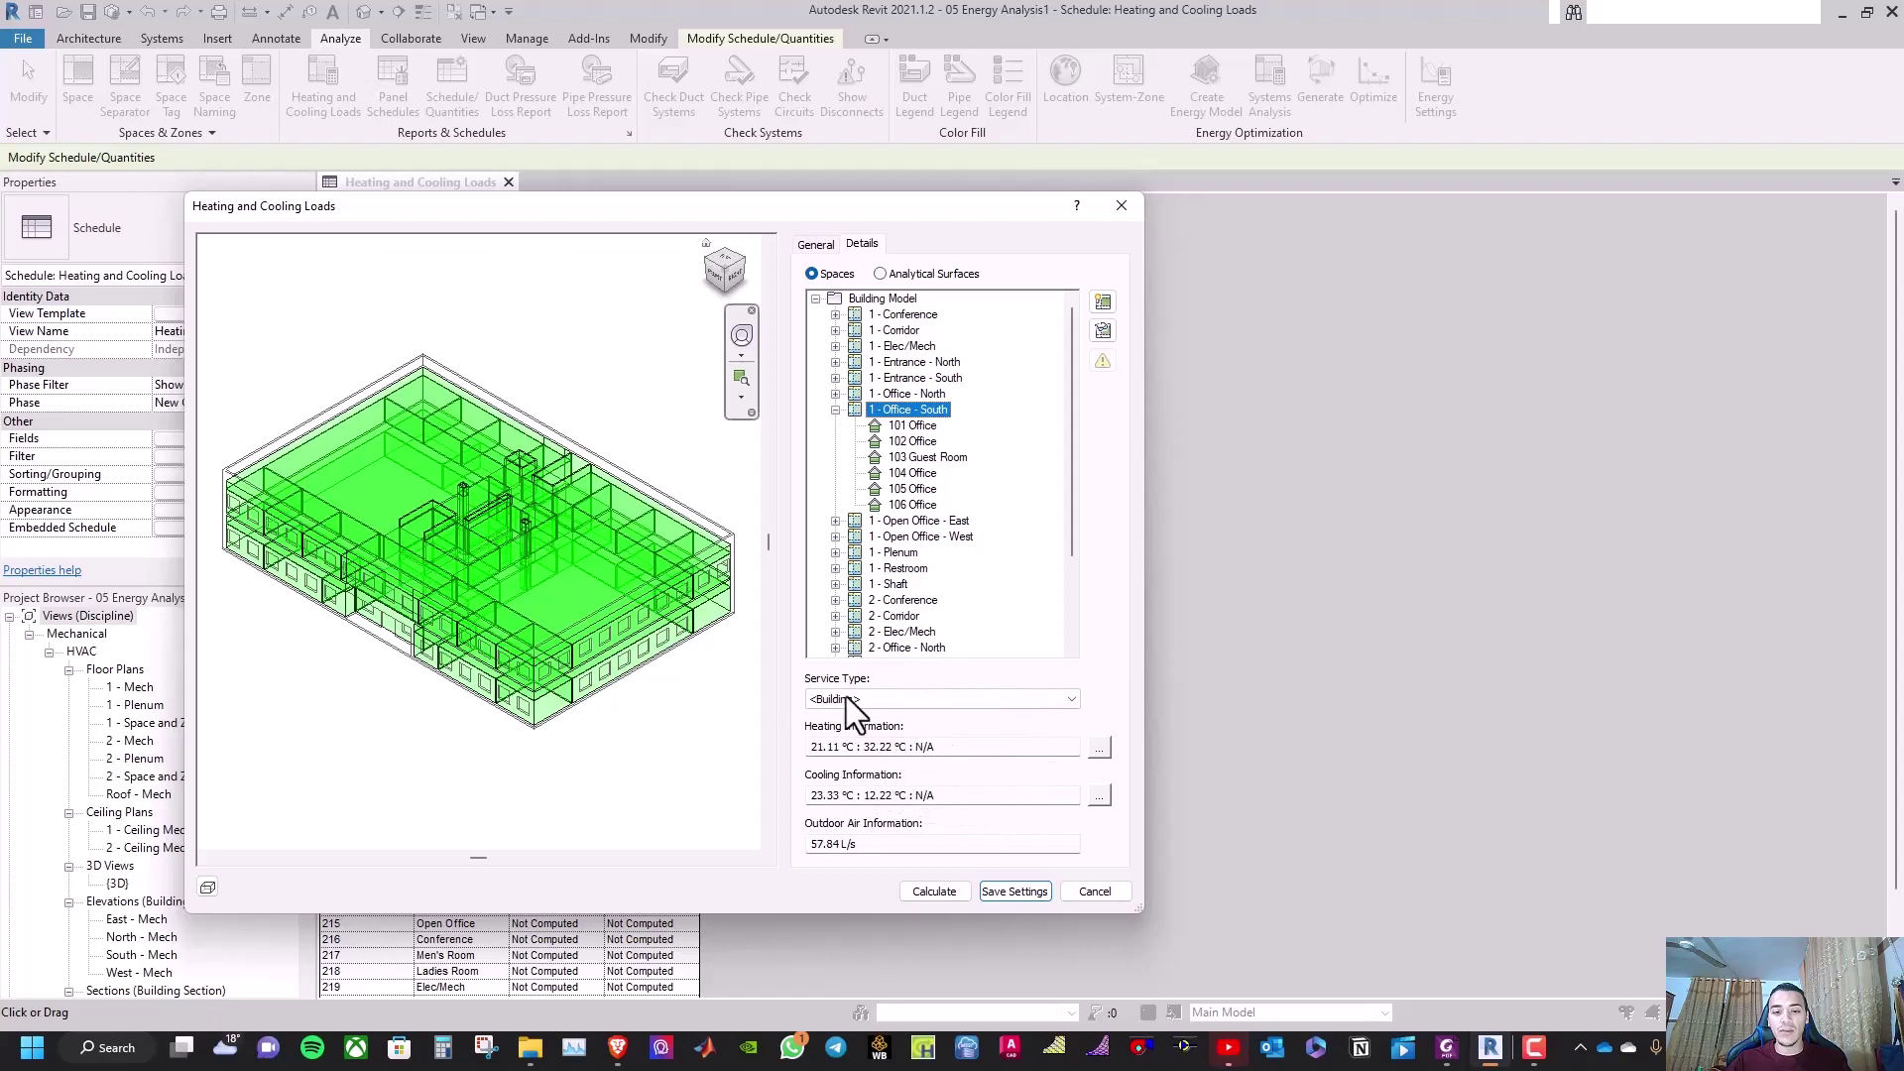
Review the heating (21.11/32.22 °C) and cooling (23.33/12.22 °C) set point information
left_click(1098, 748)
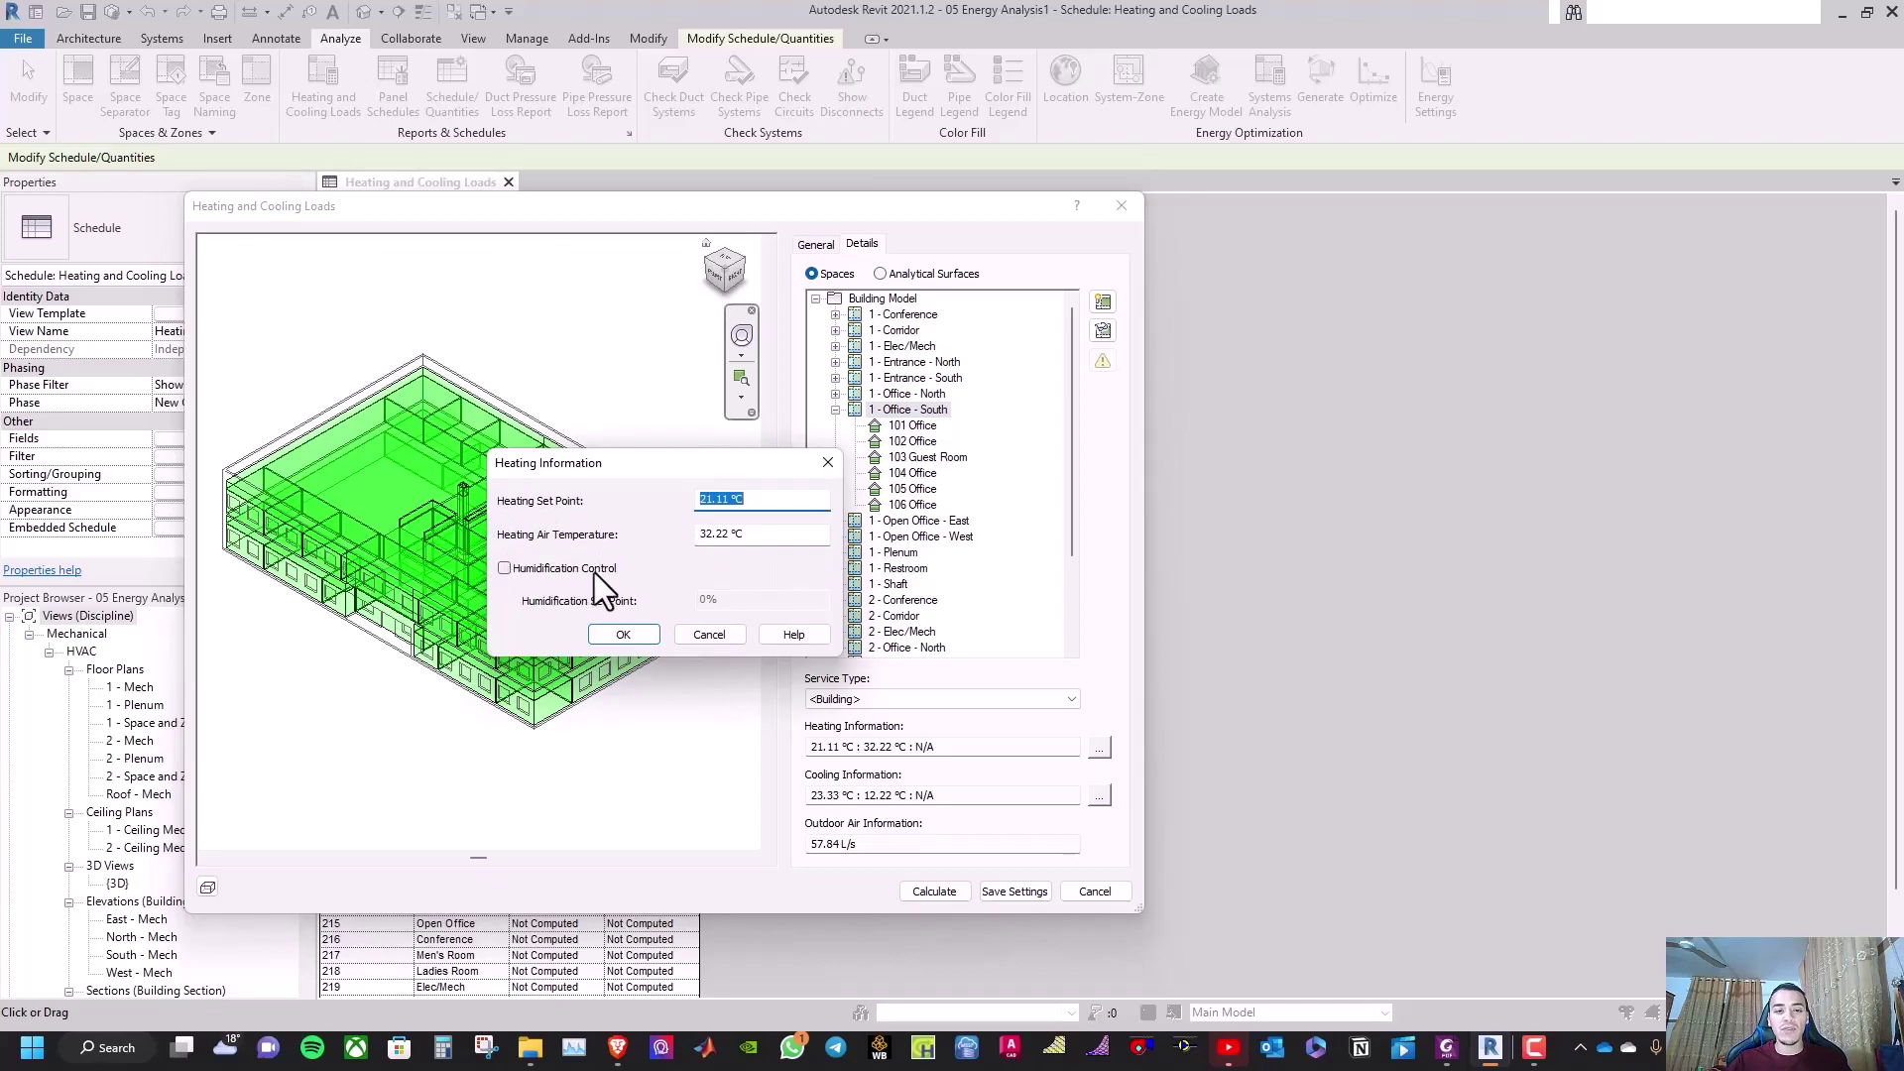
left_click(827, 463)
left_click(1098, 795)
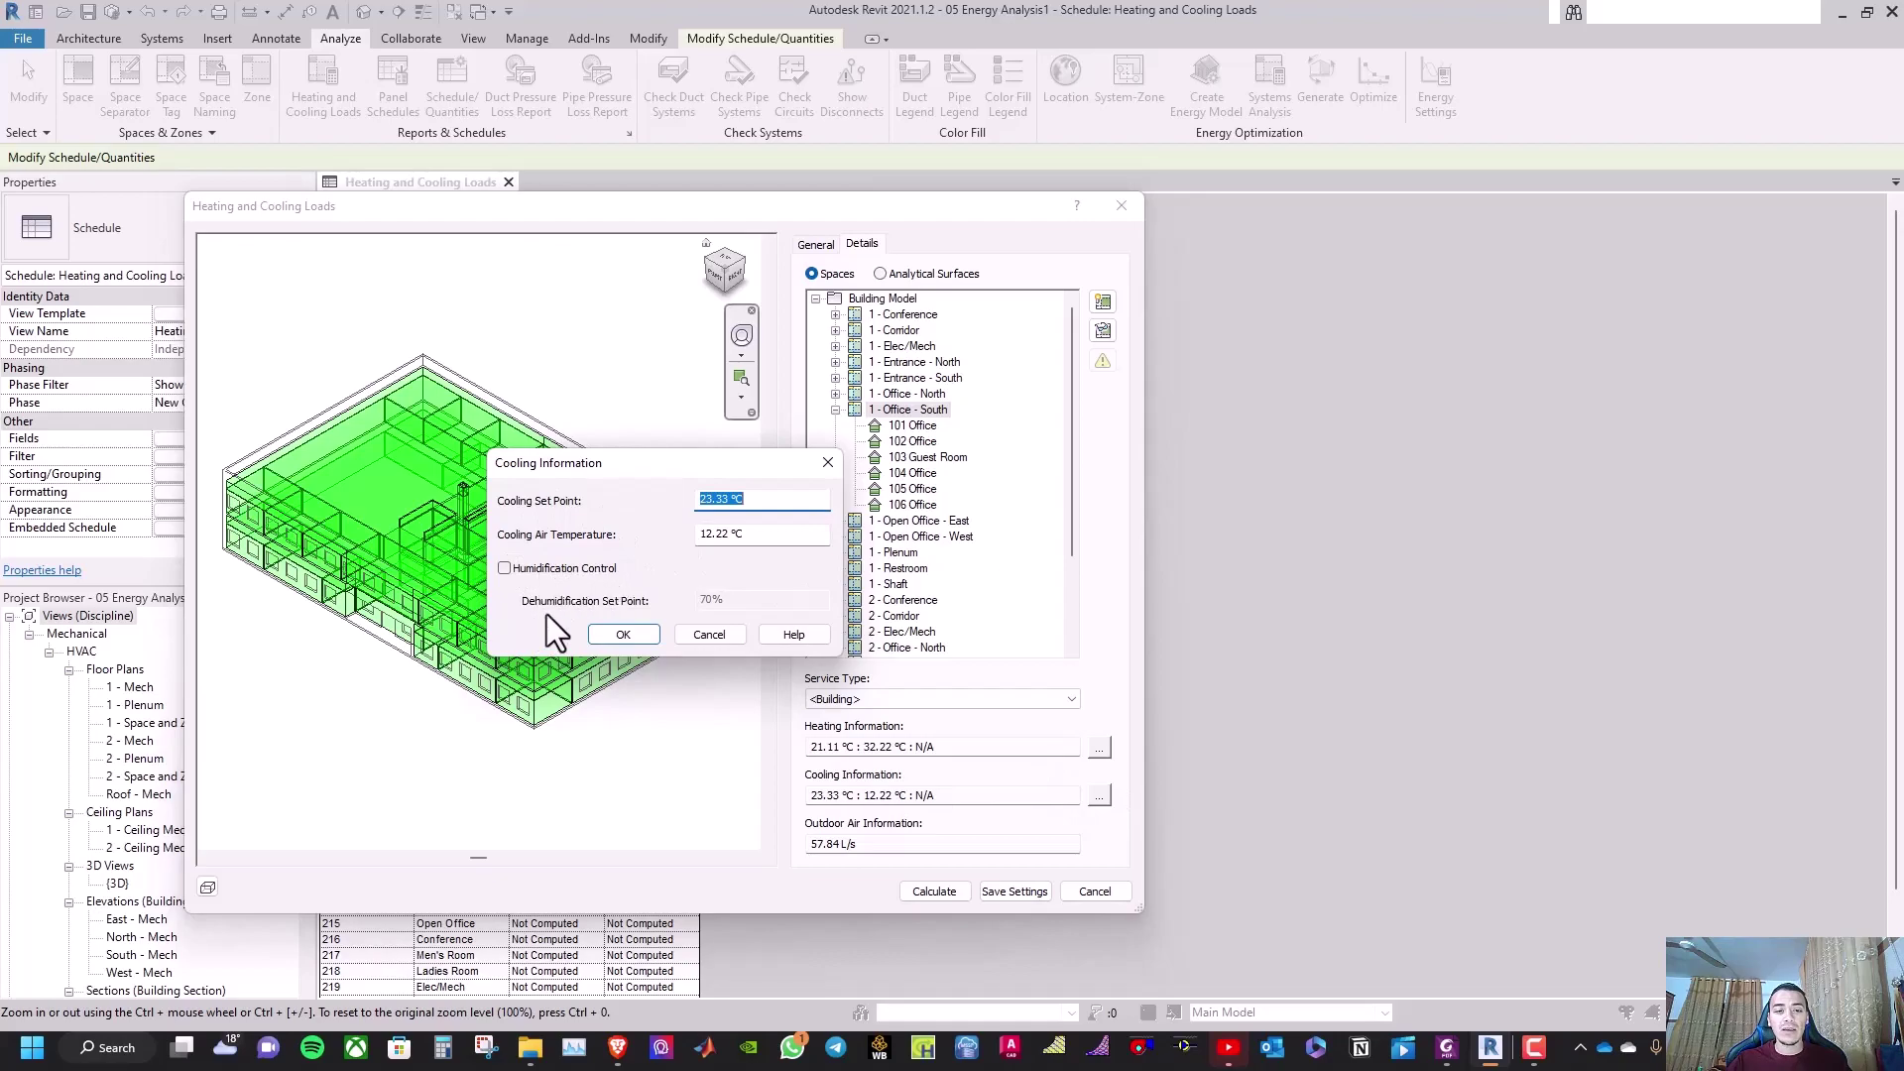
left_click(821, 468)
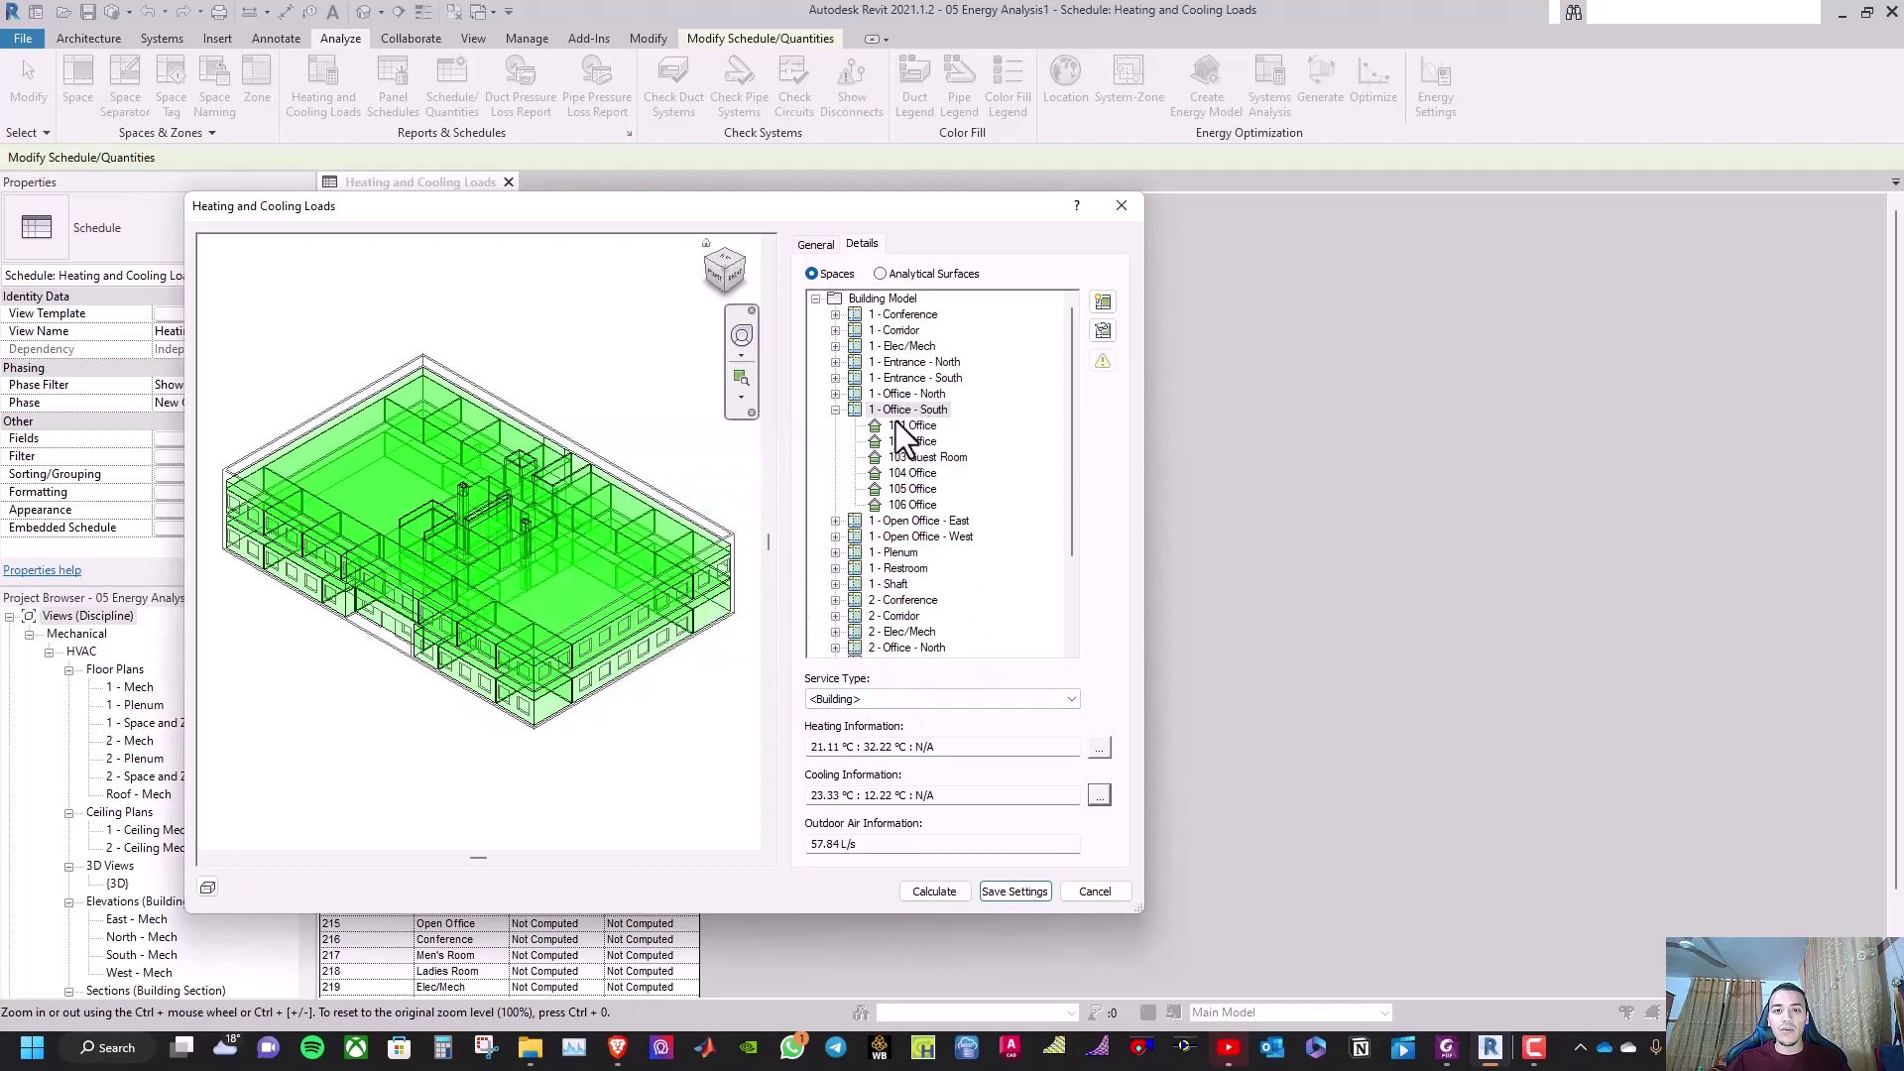
Show the 106 Office space details and switch the preview to Analytical Surfaces
left_click(912, 505)
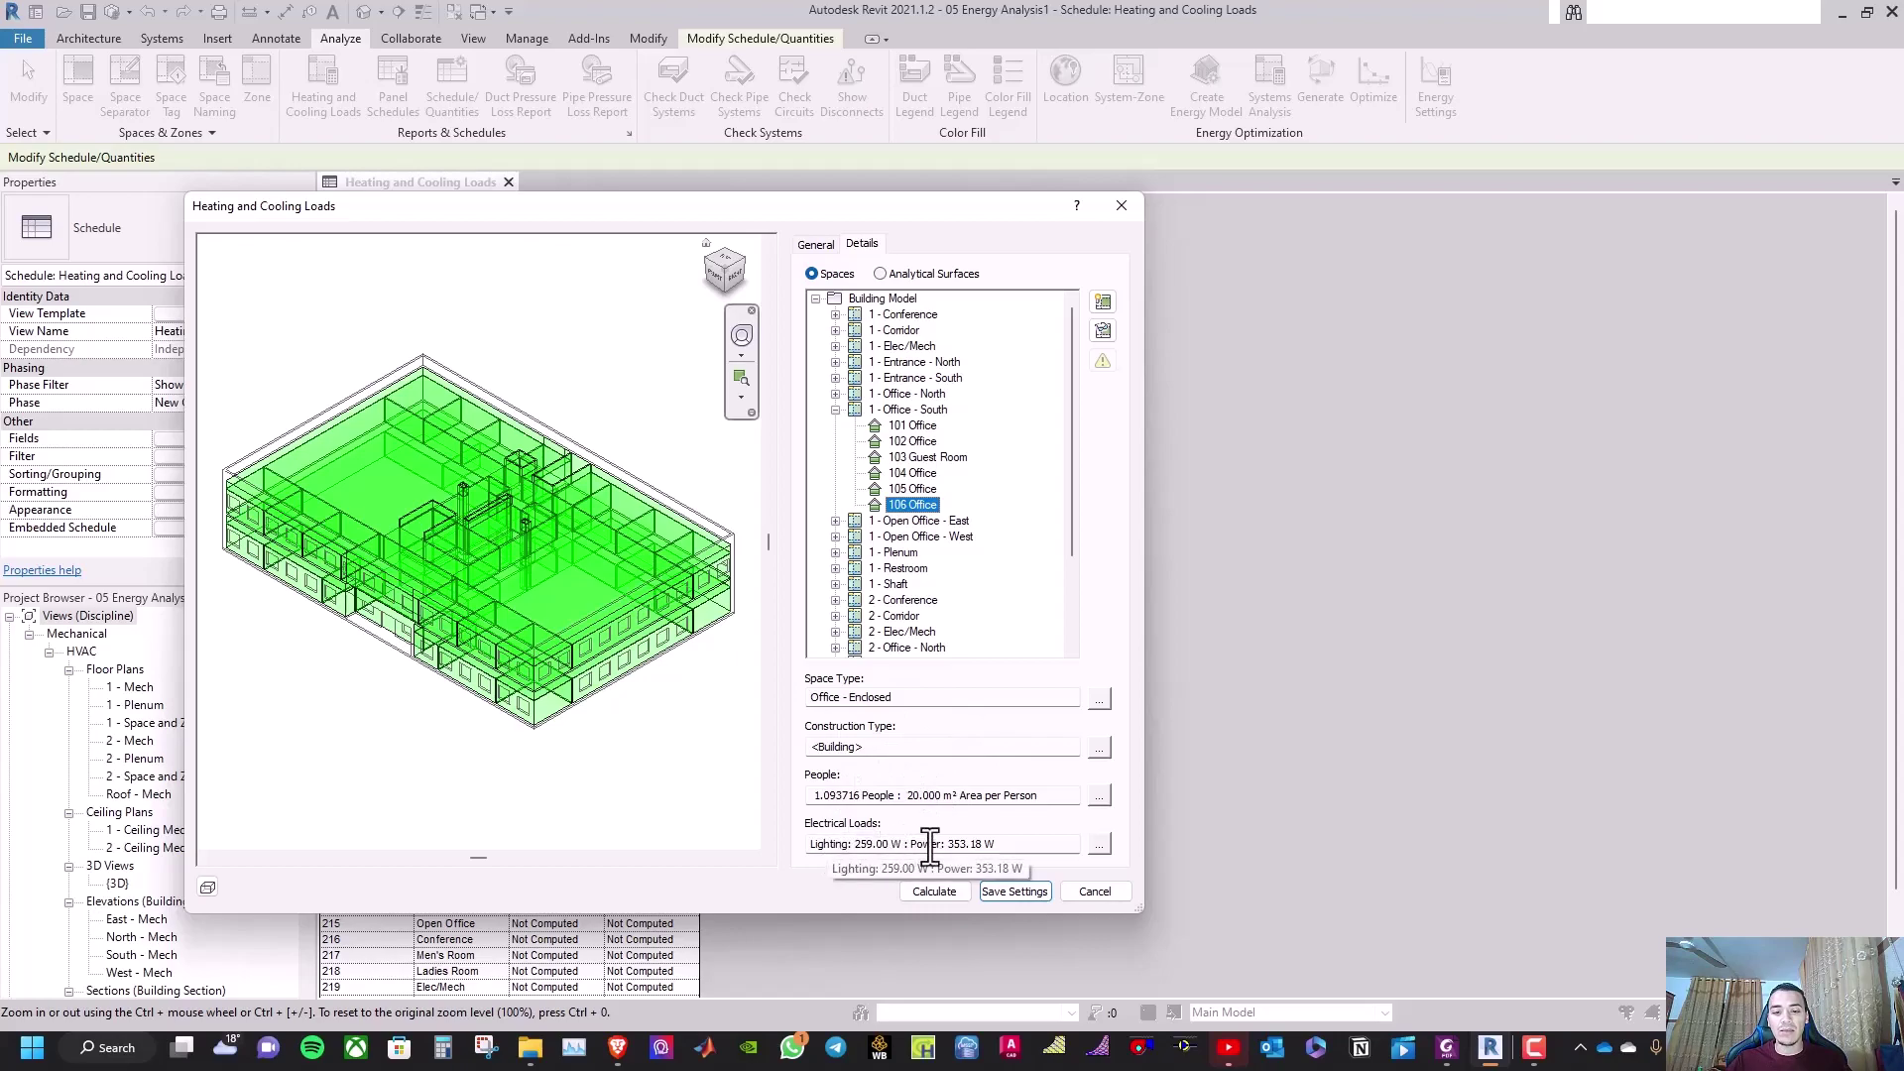
left_click(898, 273)
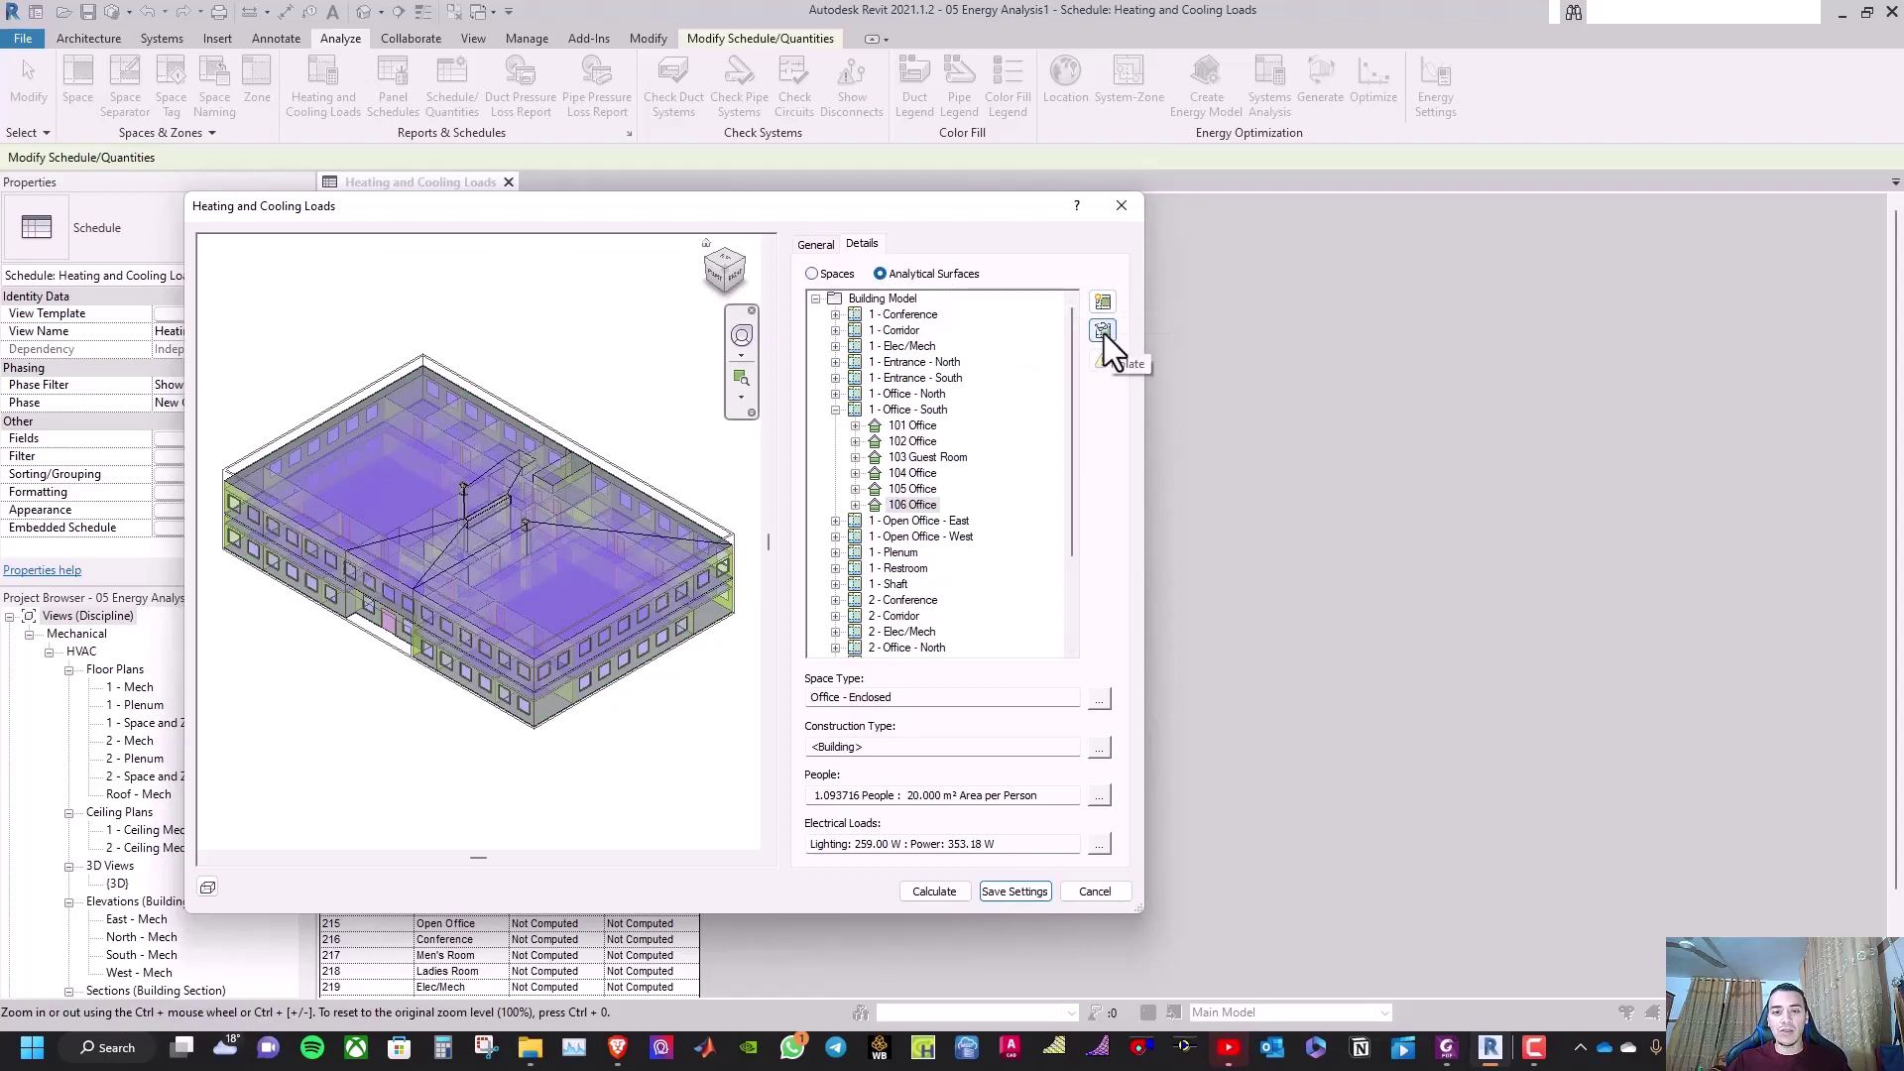
Isolate the 1 - Office - South zone, then the 106 Office space, in the preview
left_click(903, 409)
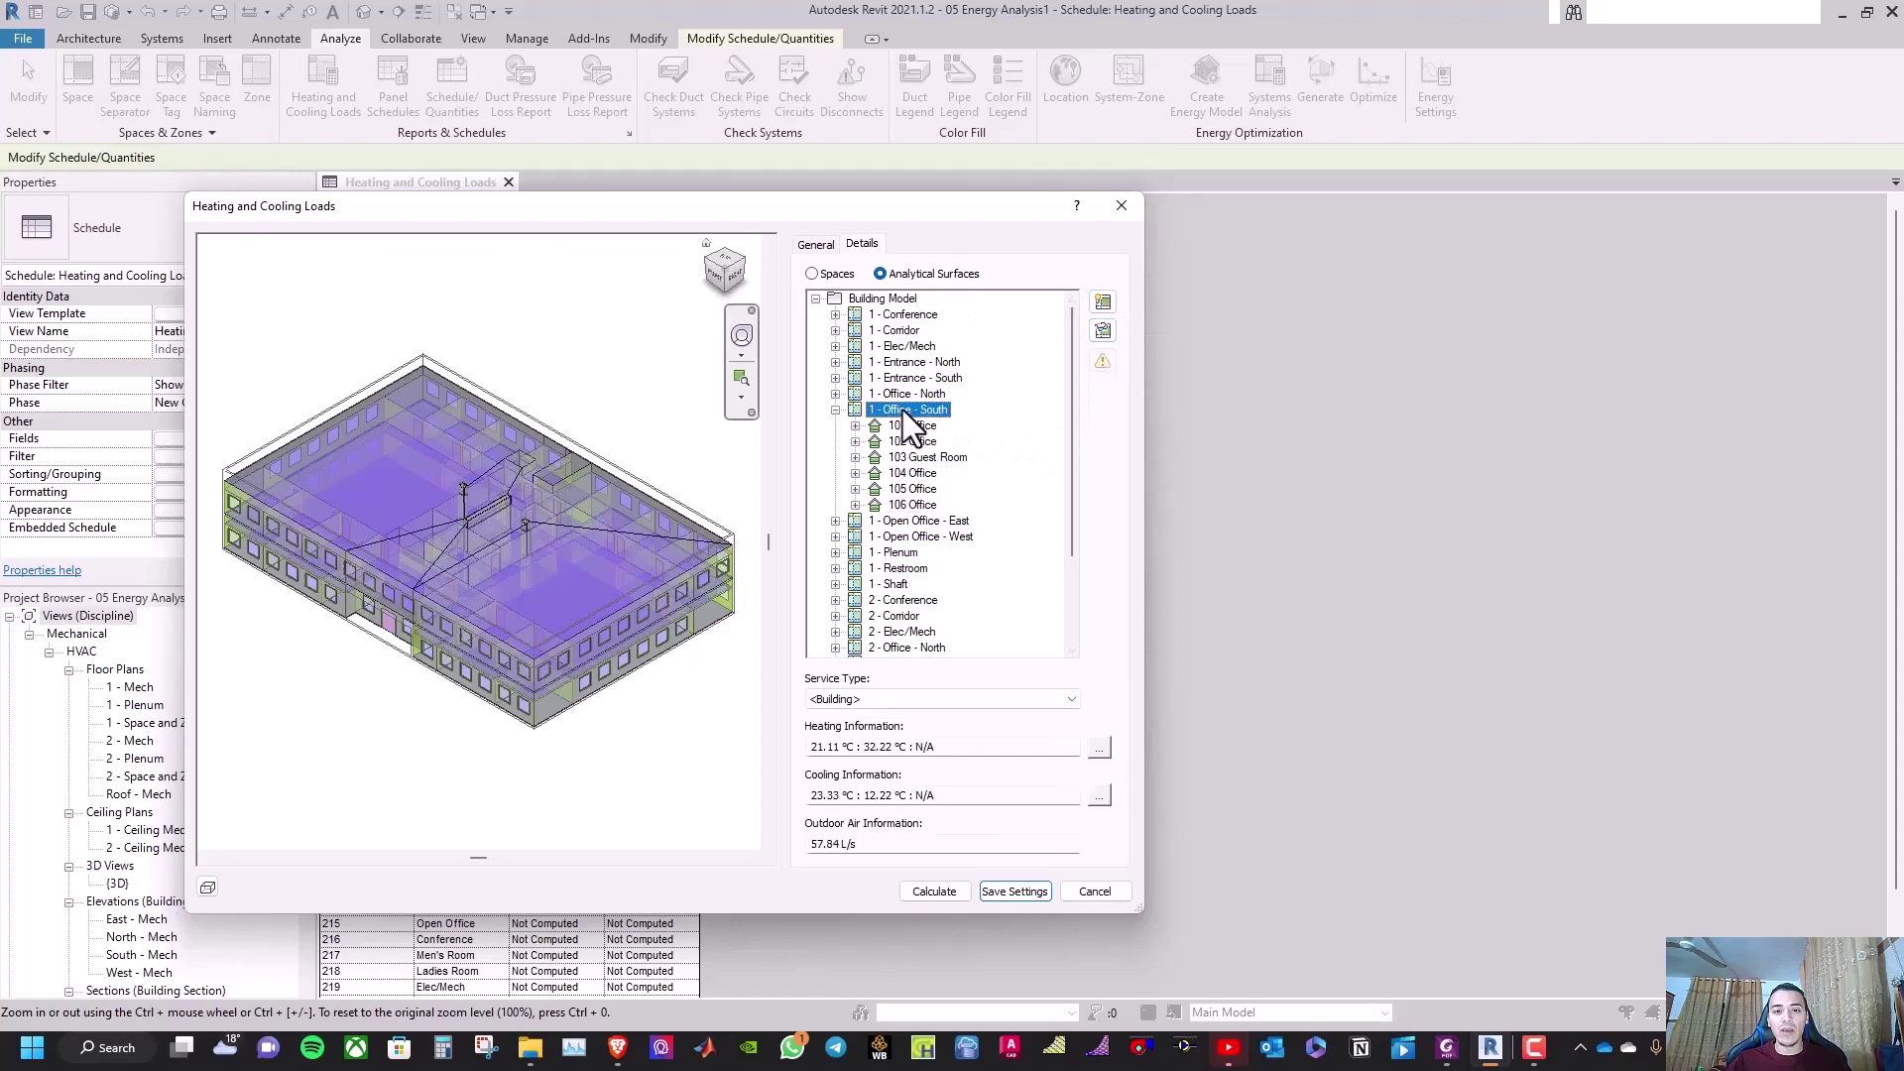
left_click(1102, 330)
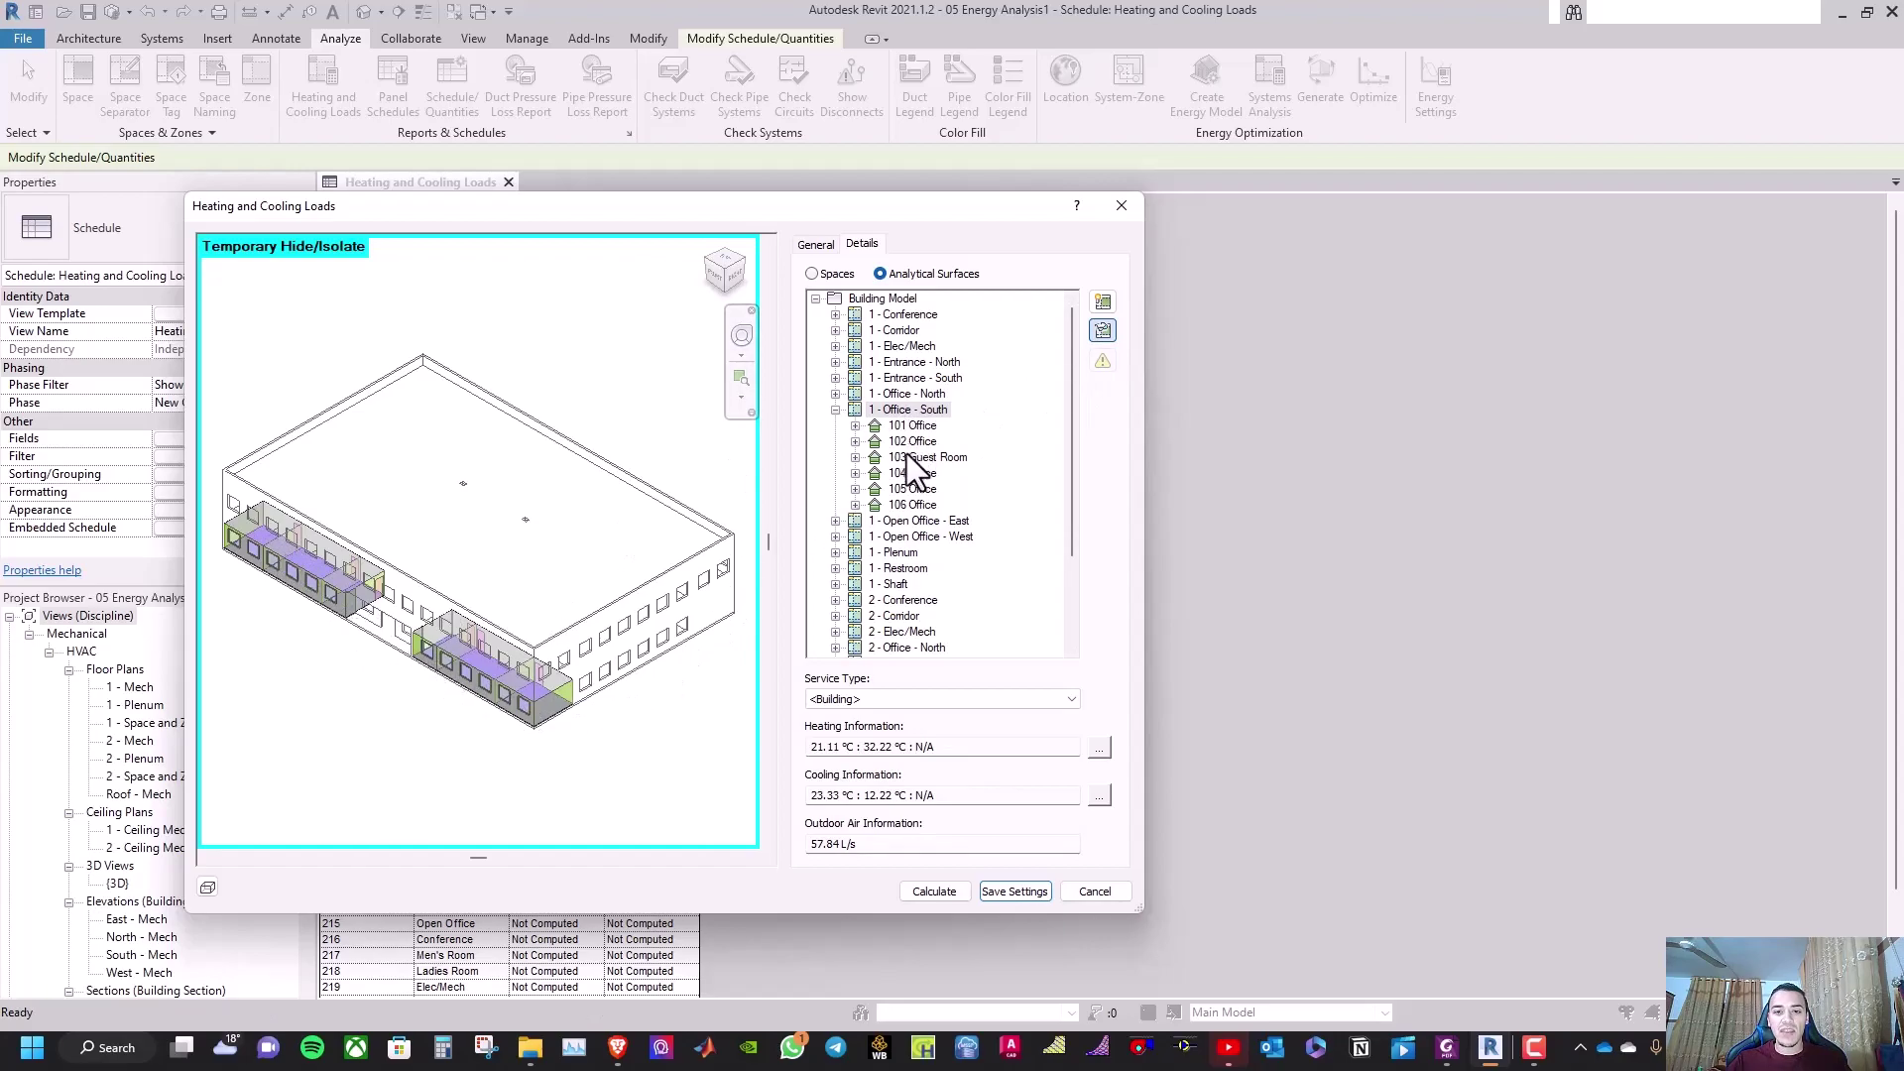
left_click(912, 504)
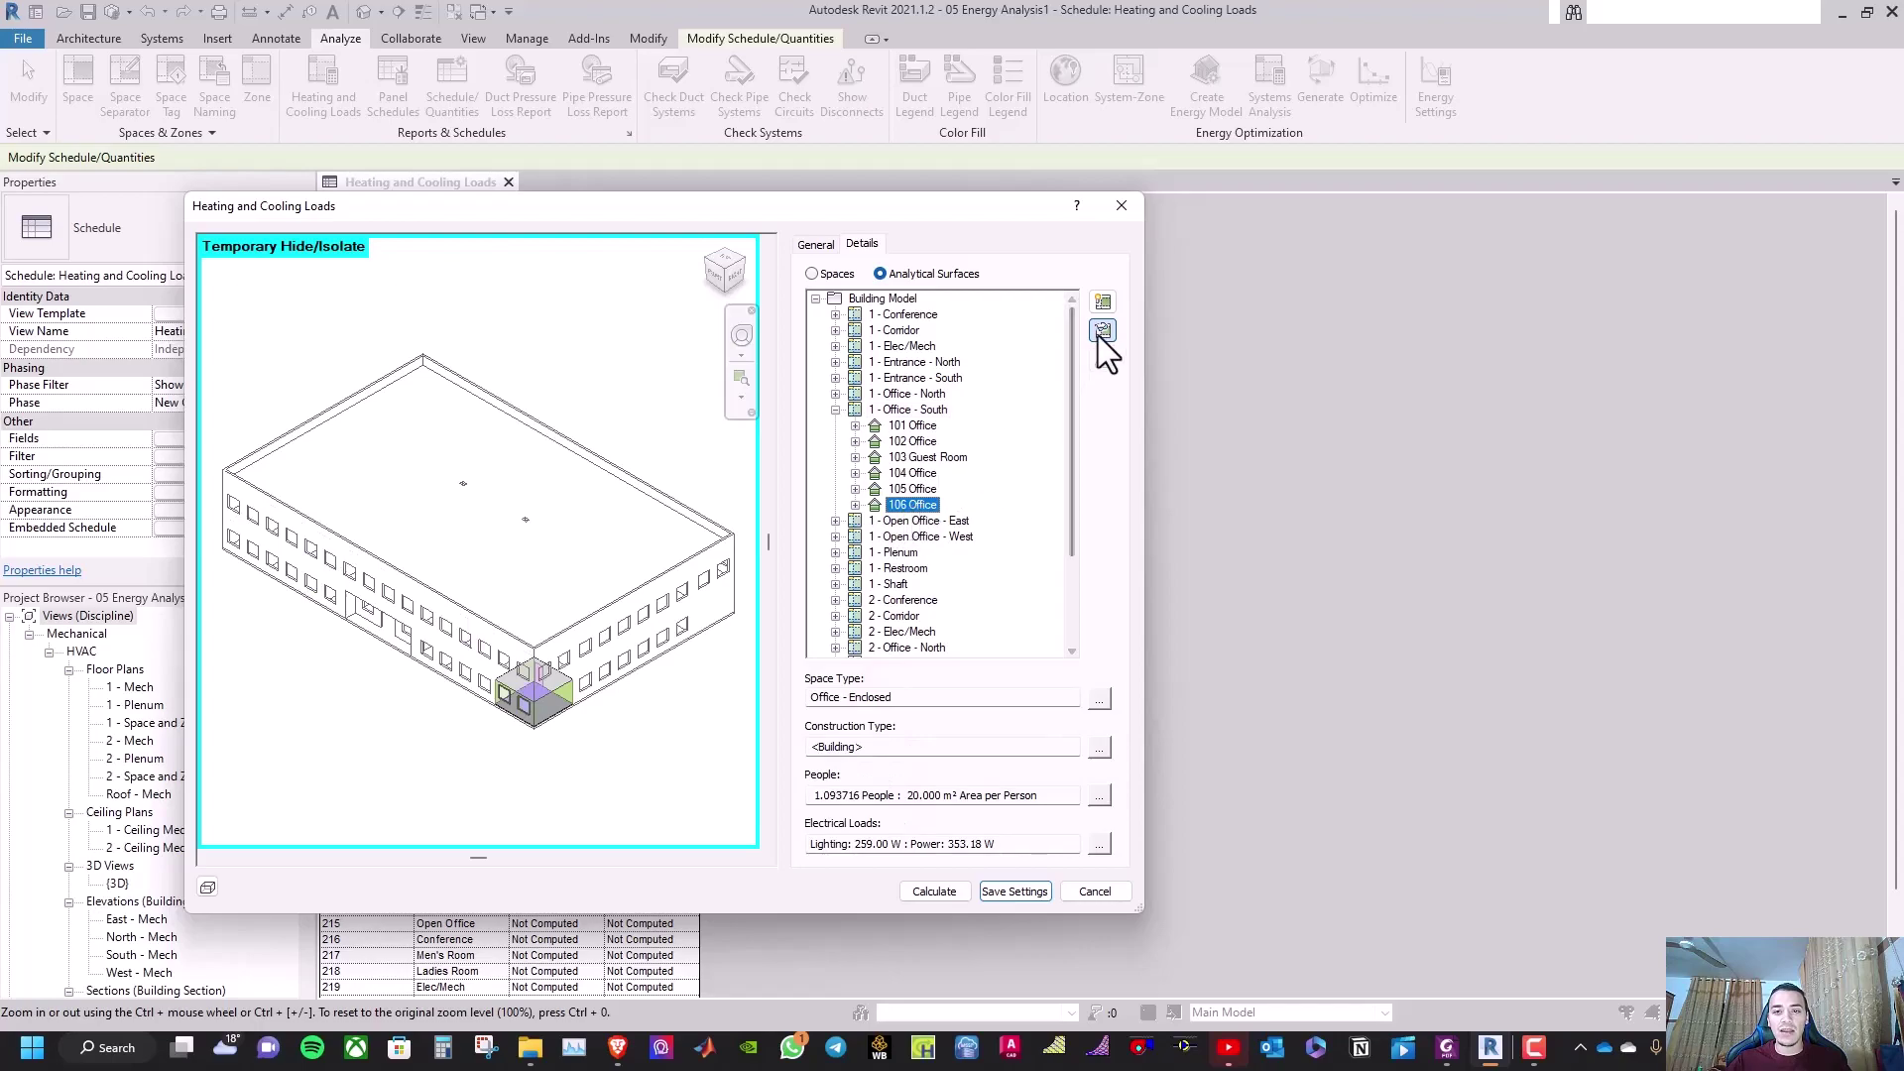
Expand 106 Office, highlight its walls, ceiling and wall N-106-113-I-W-37, then restore the building
left_click(855, 504)
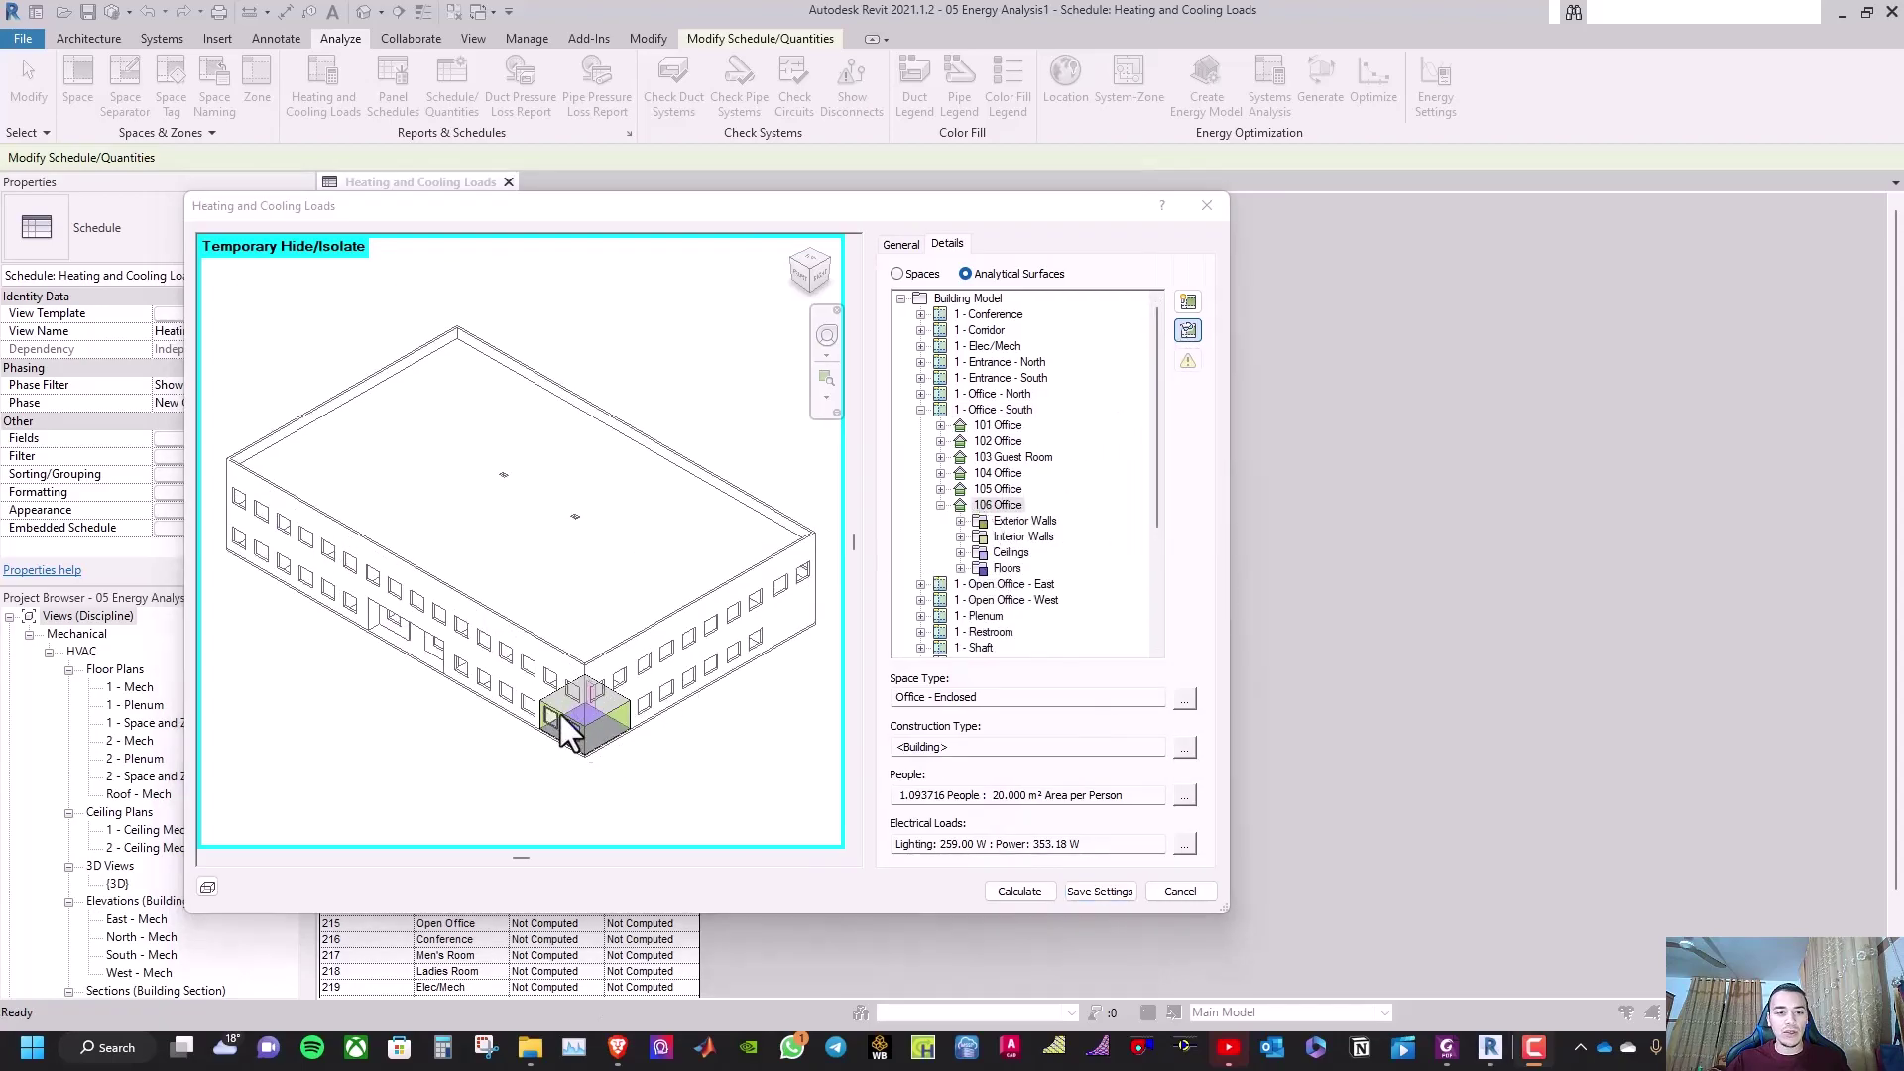
left_click(1016, 520)
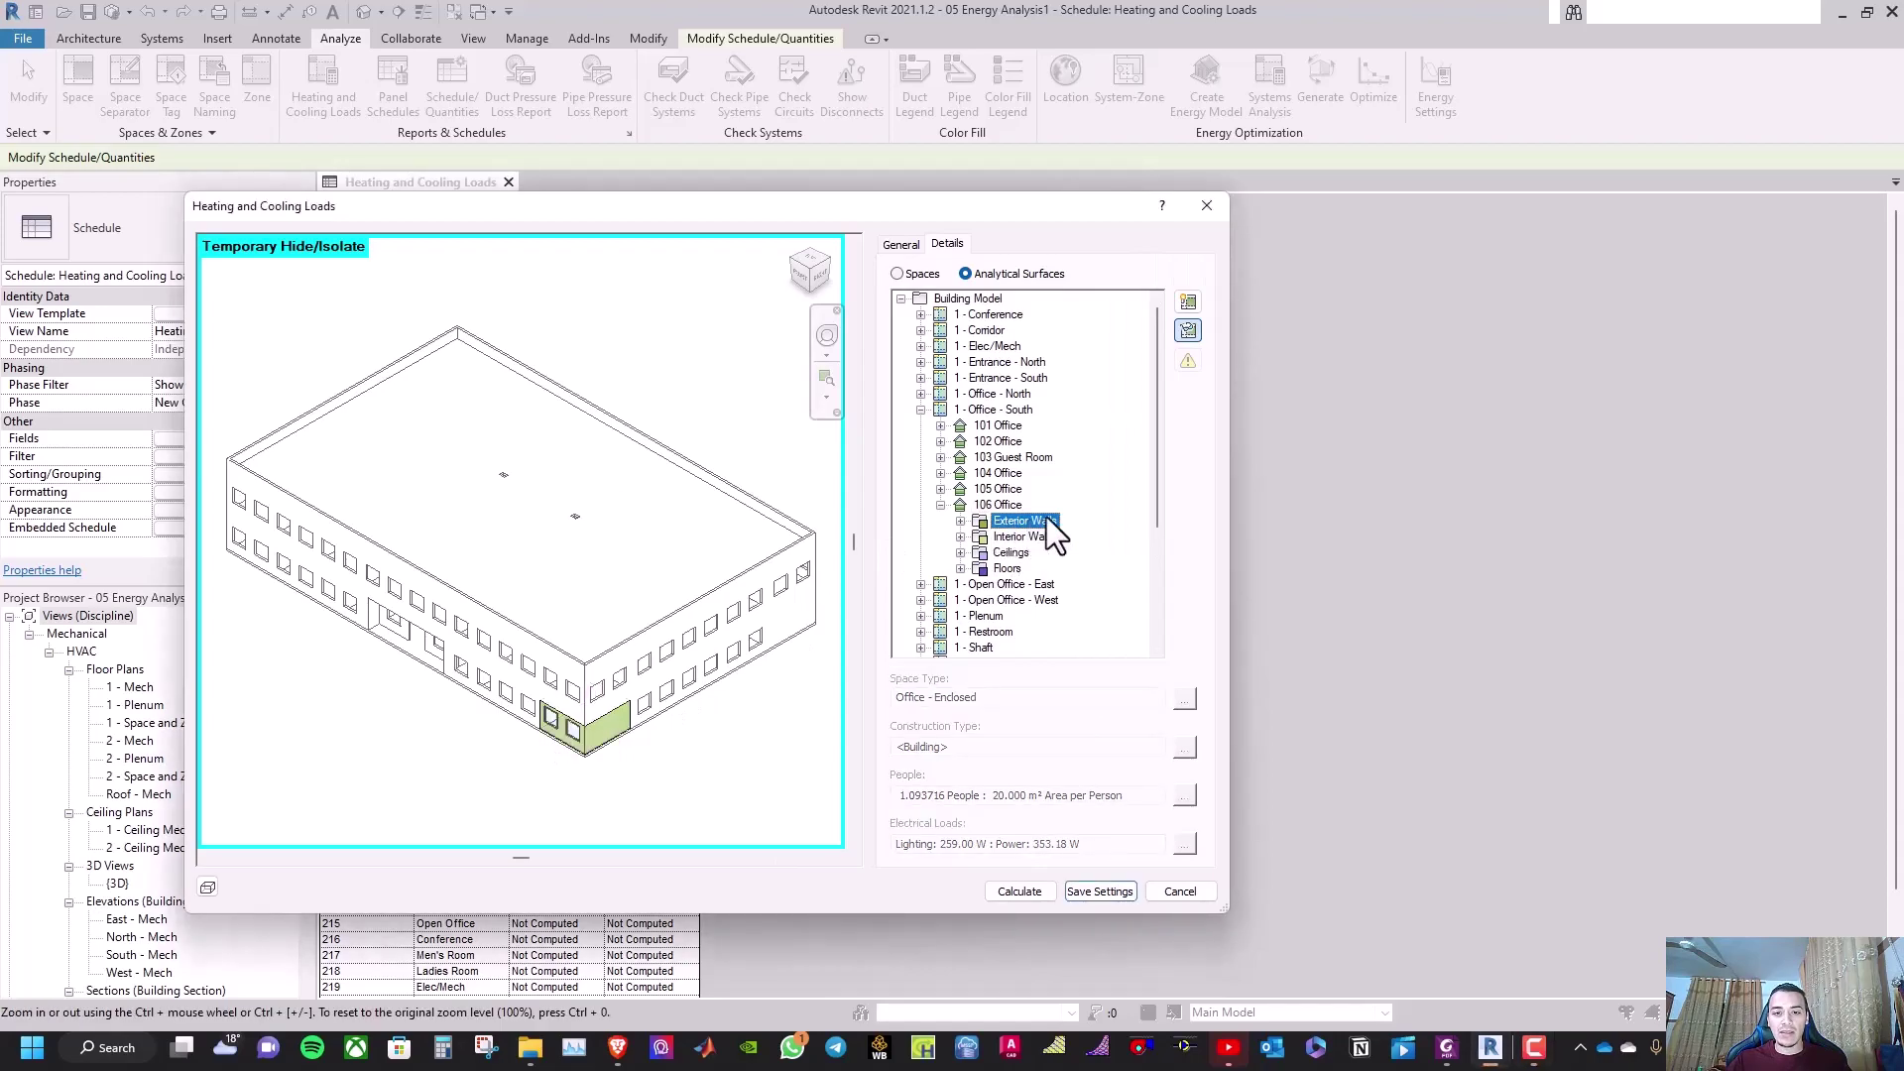
left_click(1022, 539)
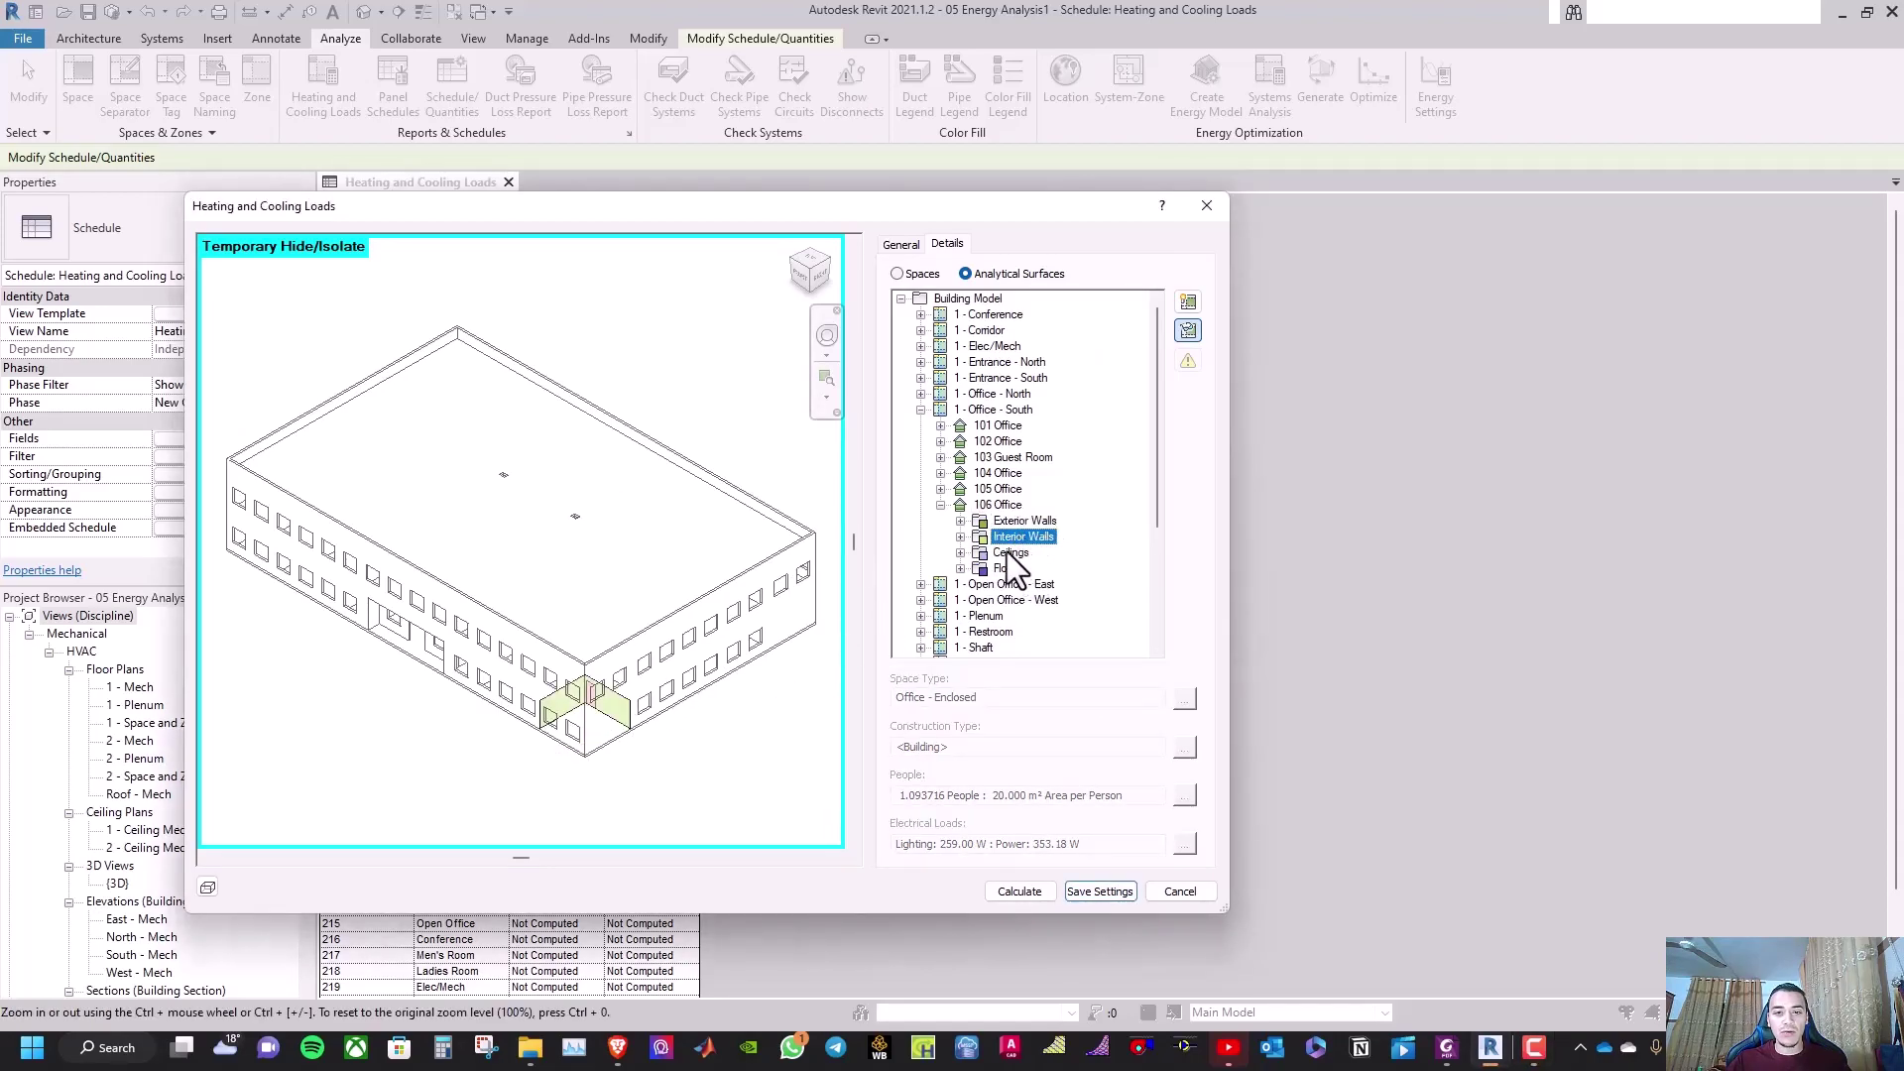
left_click(1013, 553)
left_click(1007, 568)
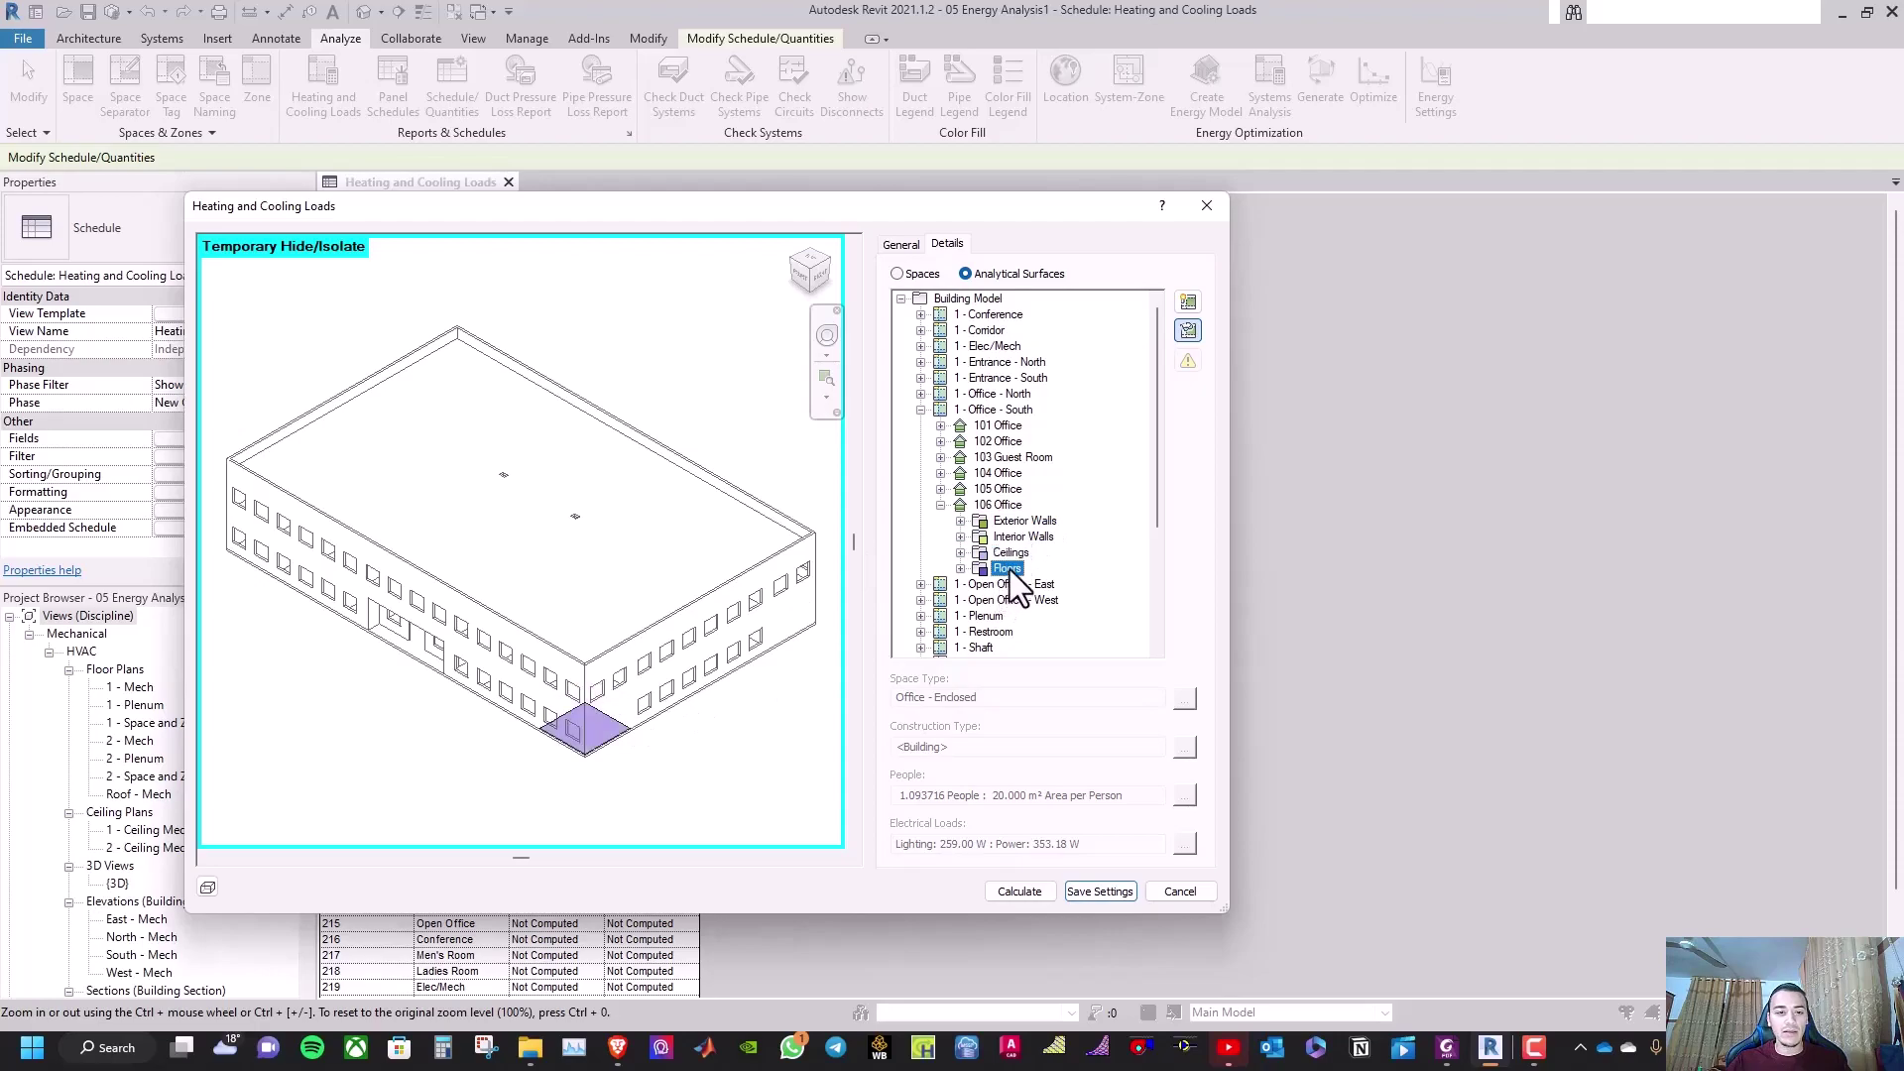
left_click(1007, 599)
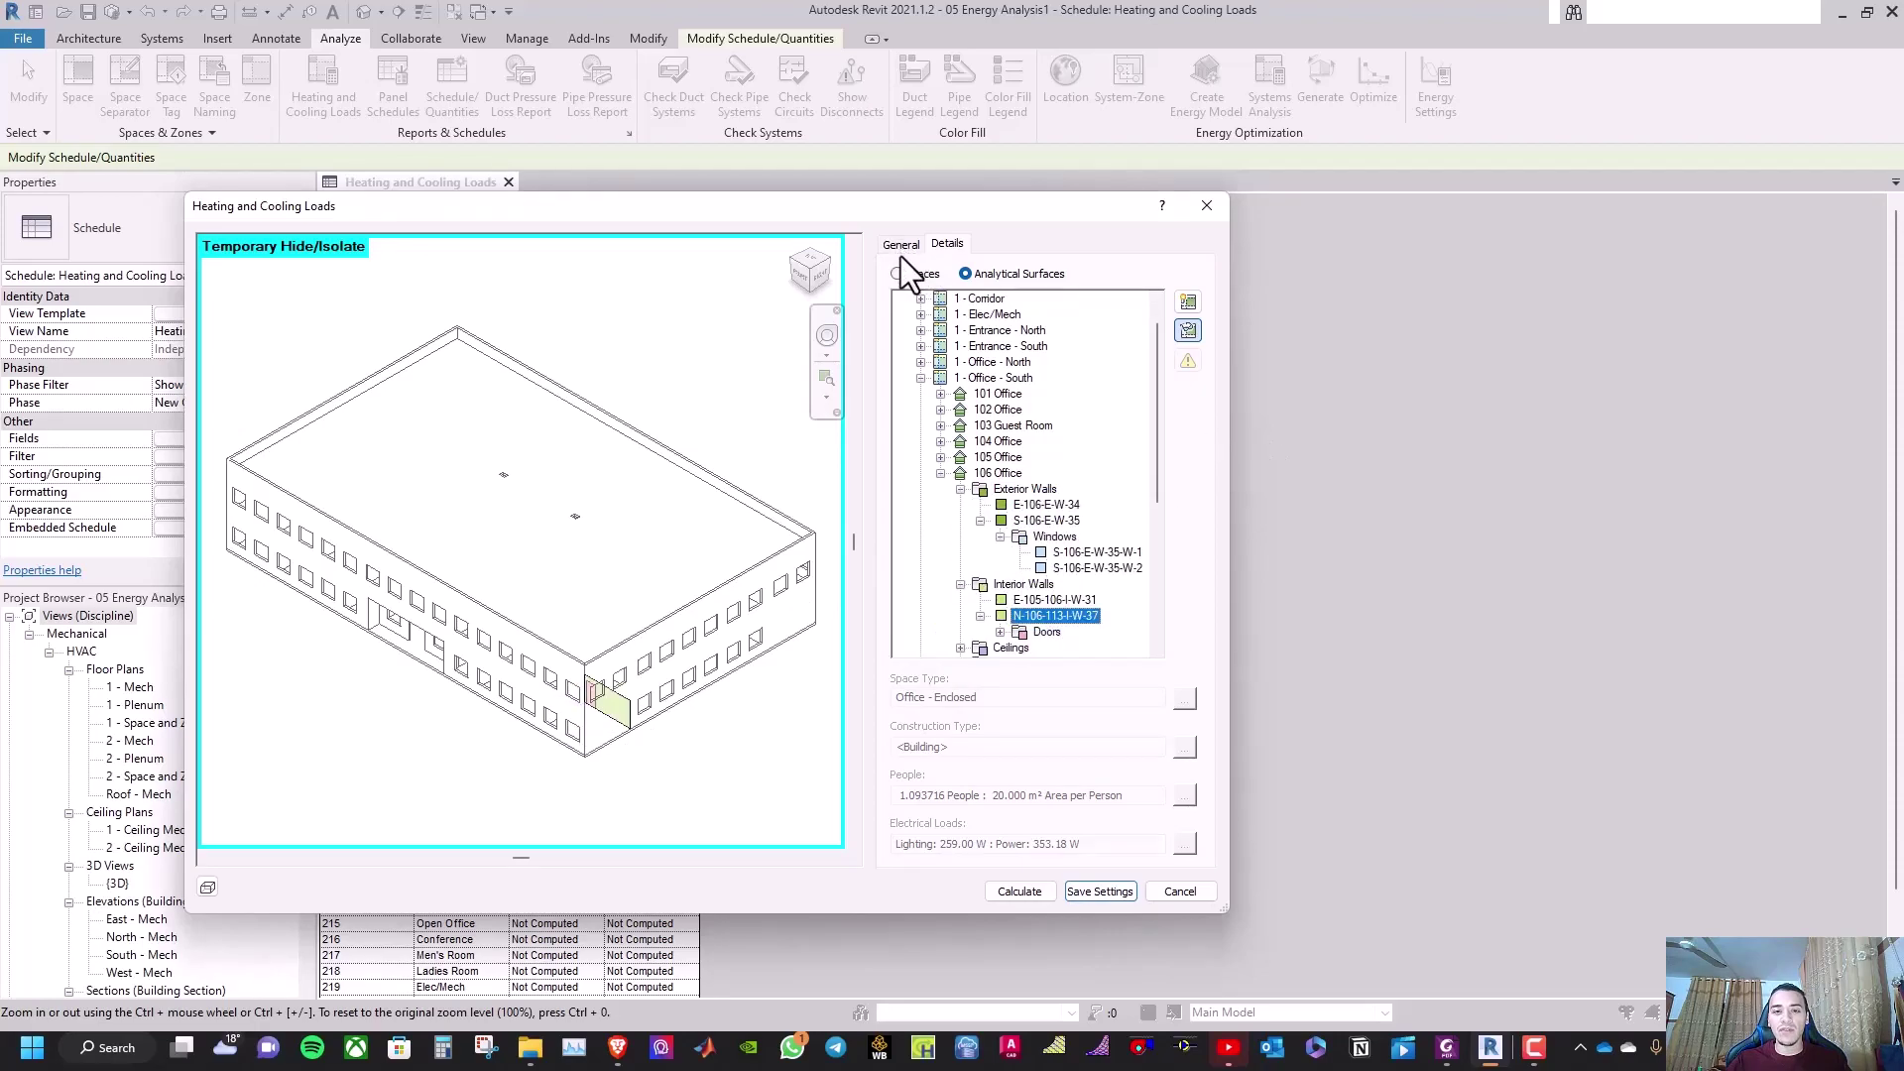
left_click(1182, 327)
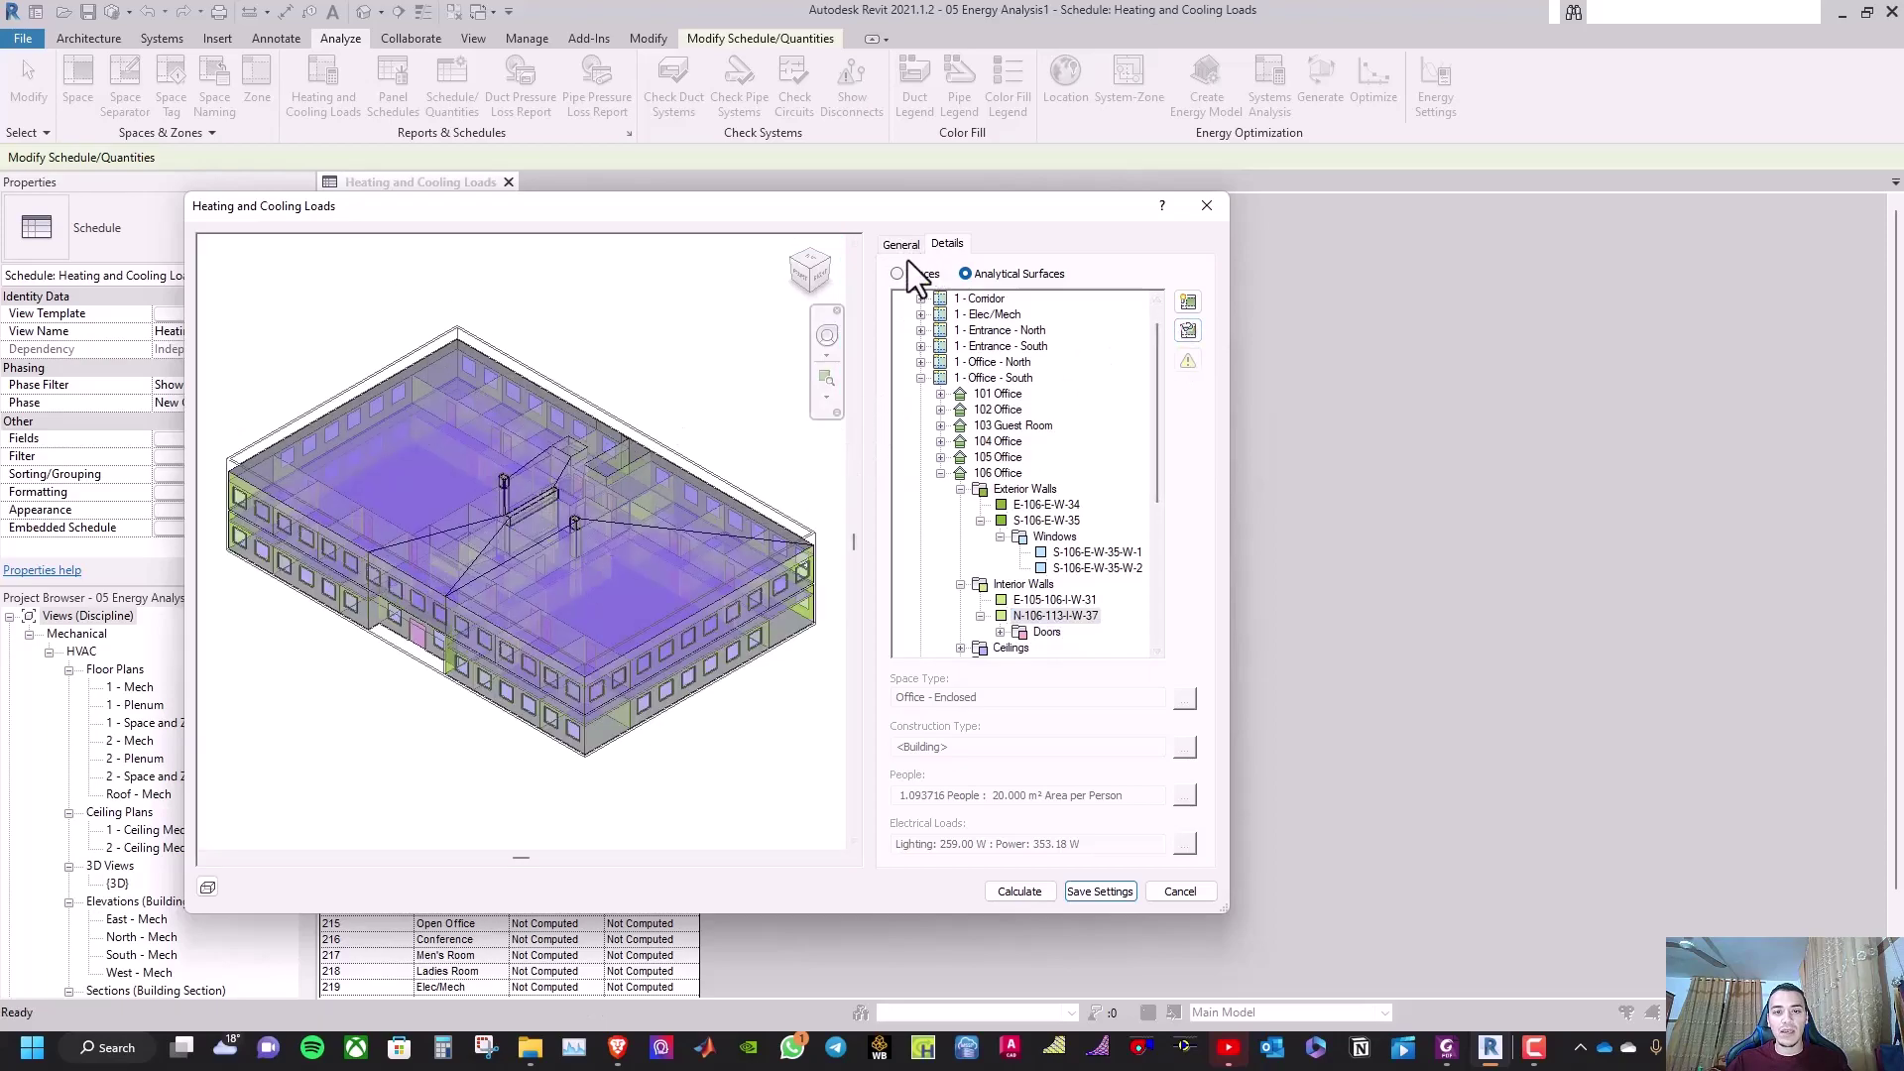
Calculate the loads to create Loads Report (1), then review the schedule's computed values
left_click(1018, 891)
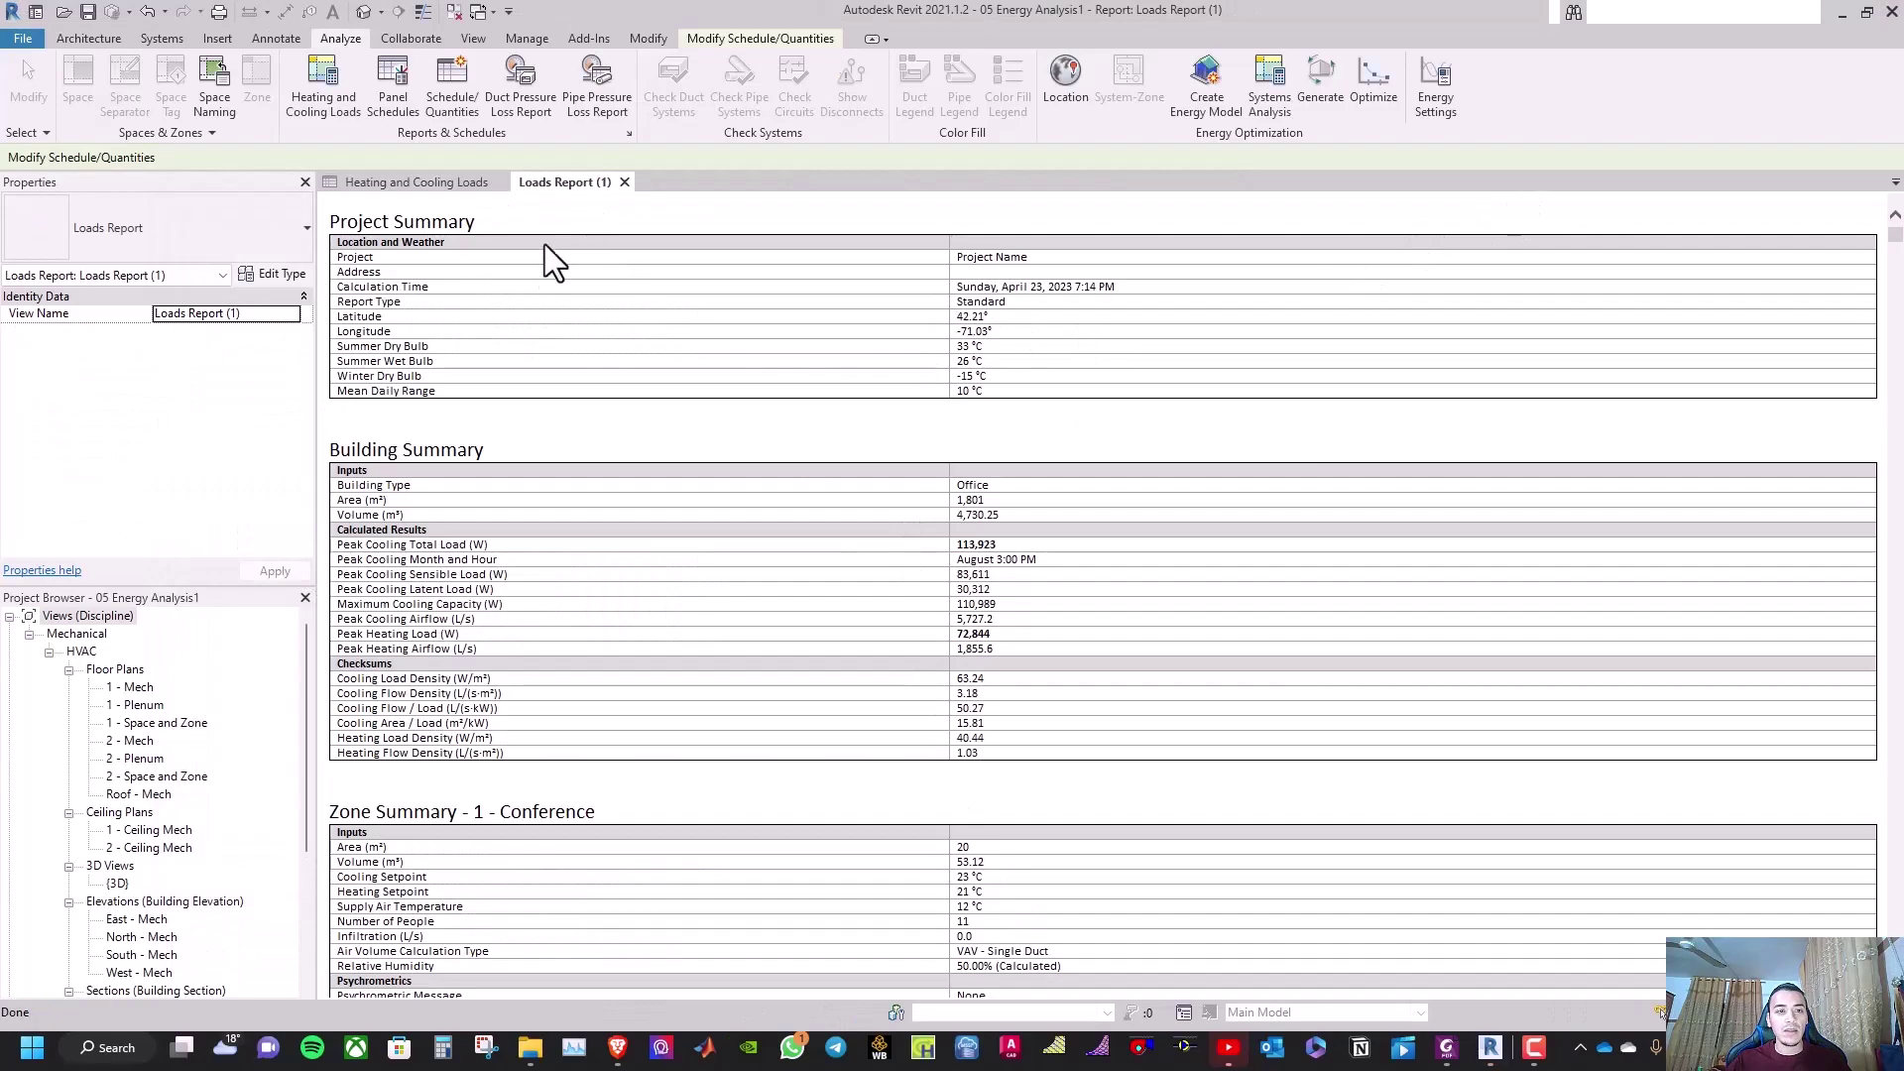
left_click(442, 181)
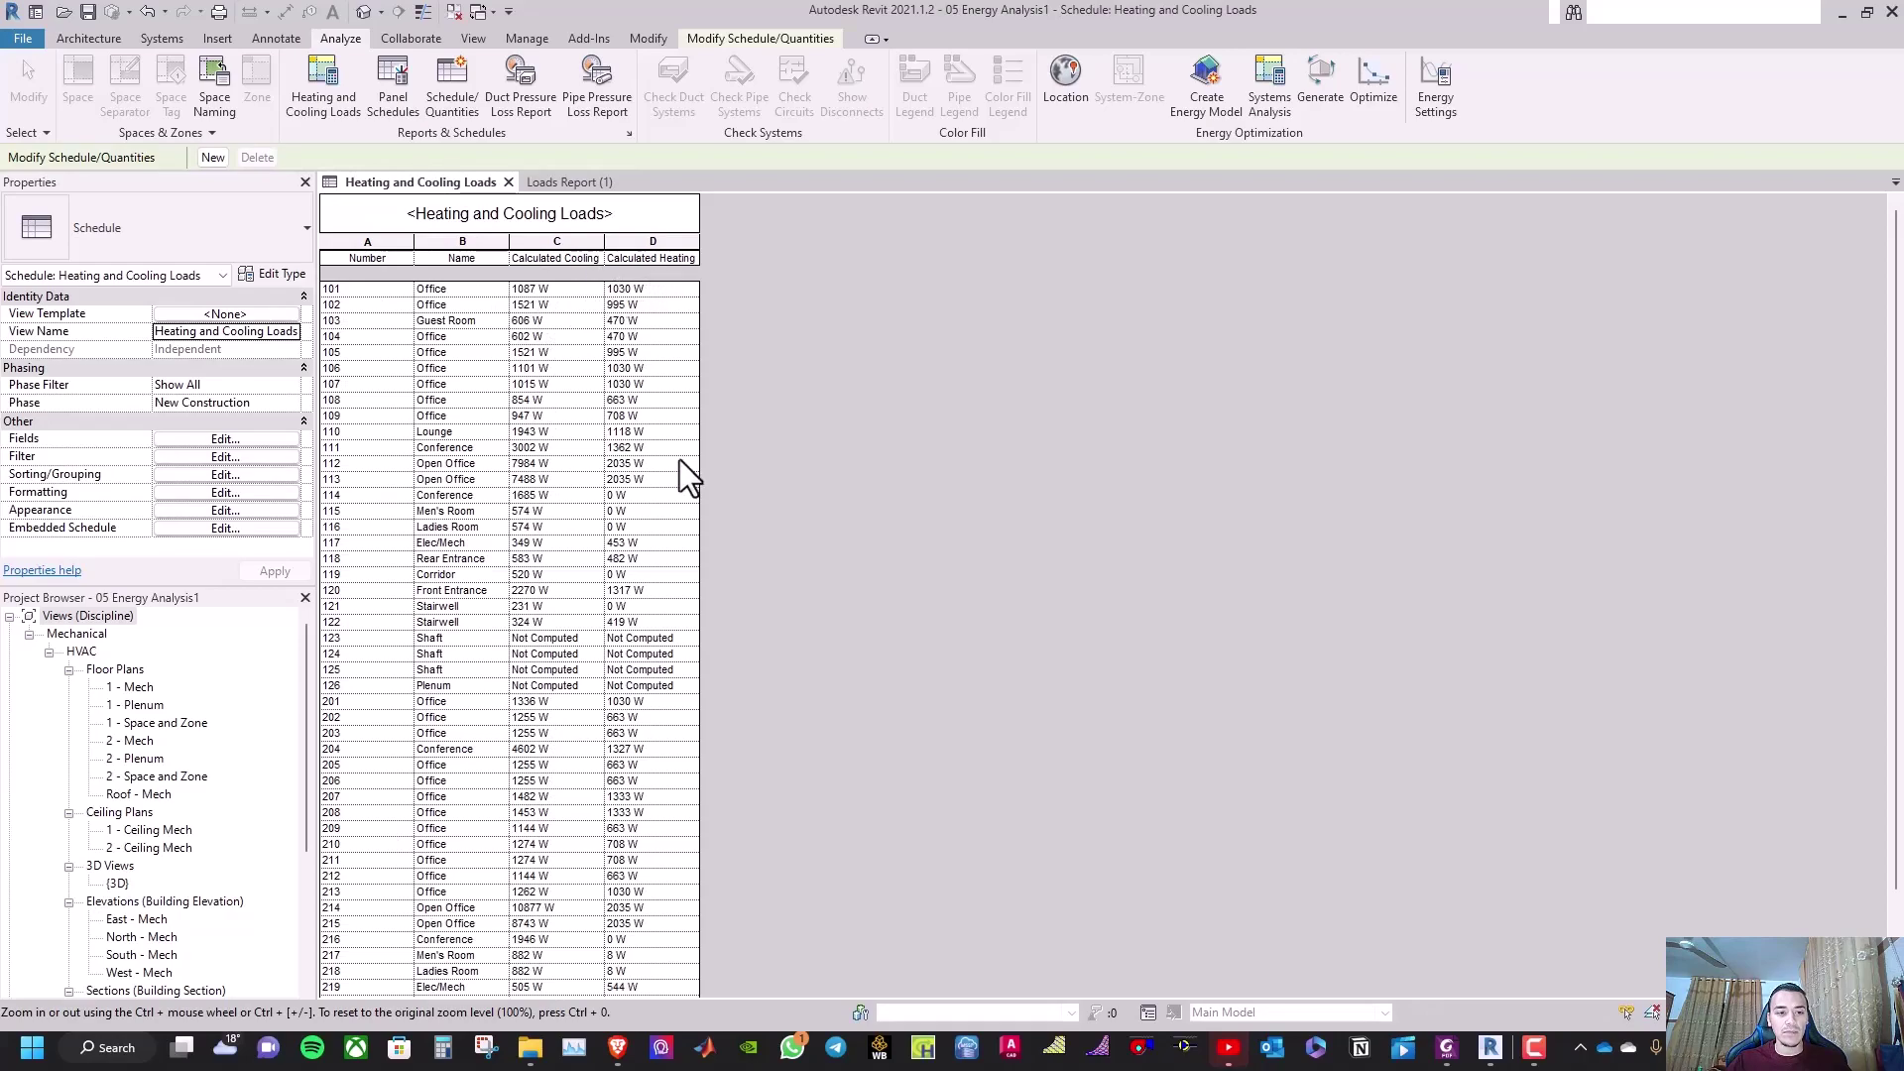
scroll(680, 460, "down", 3)
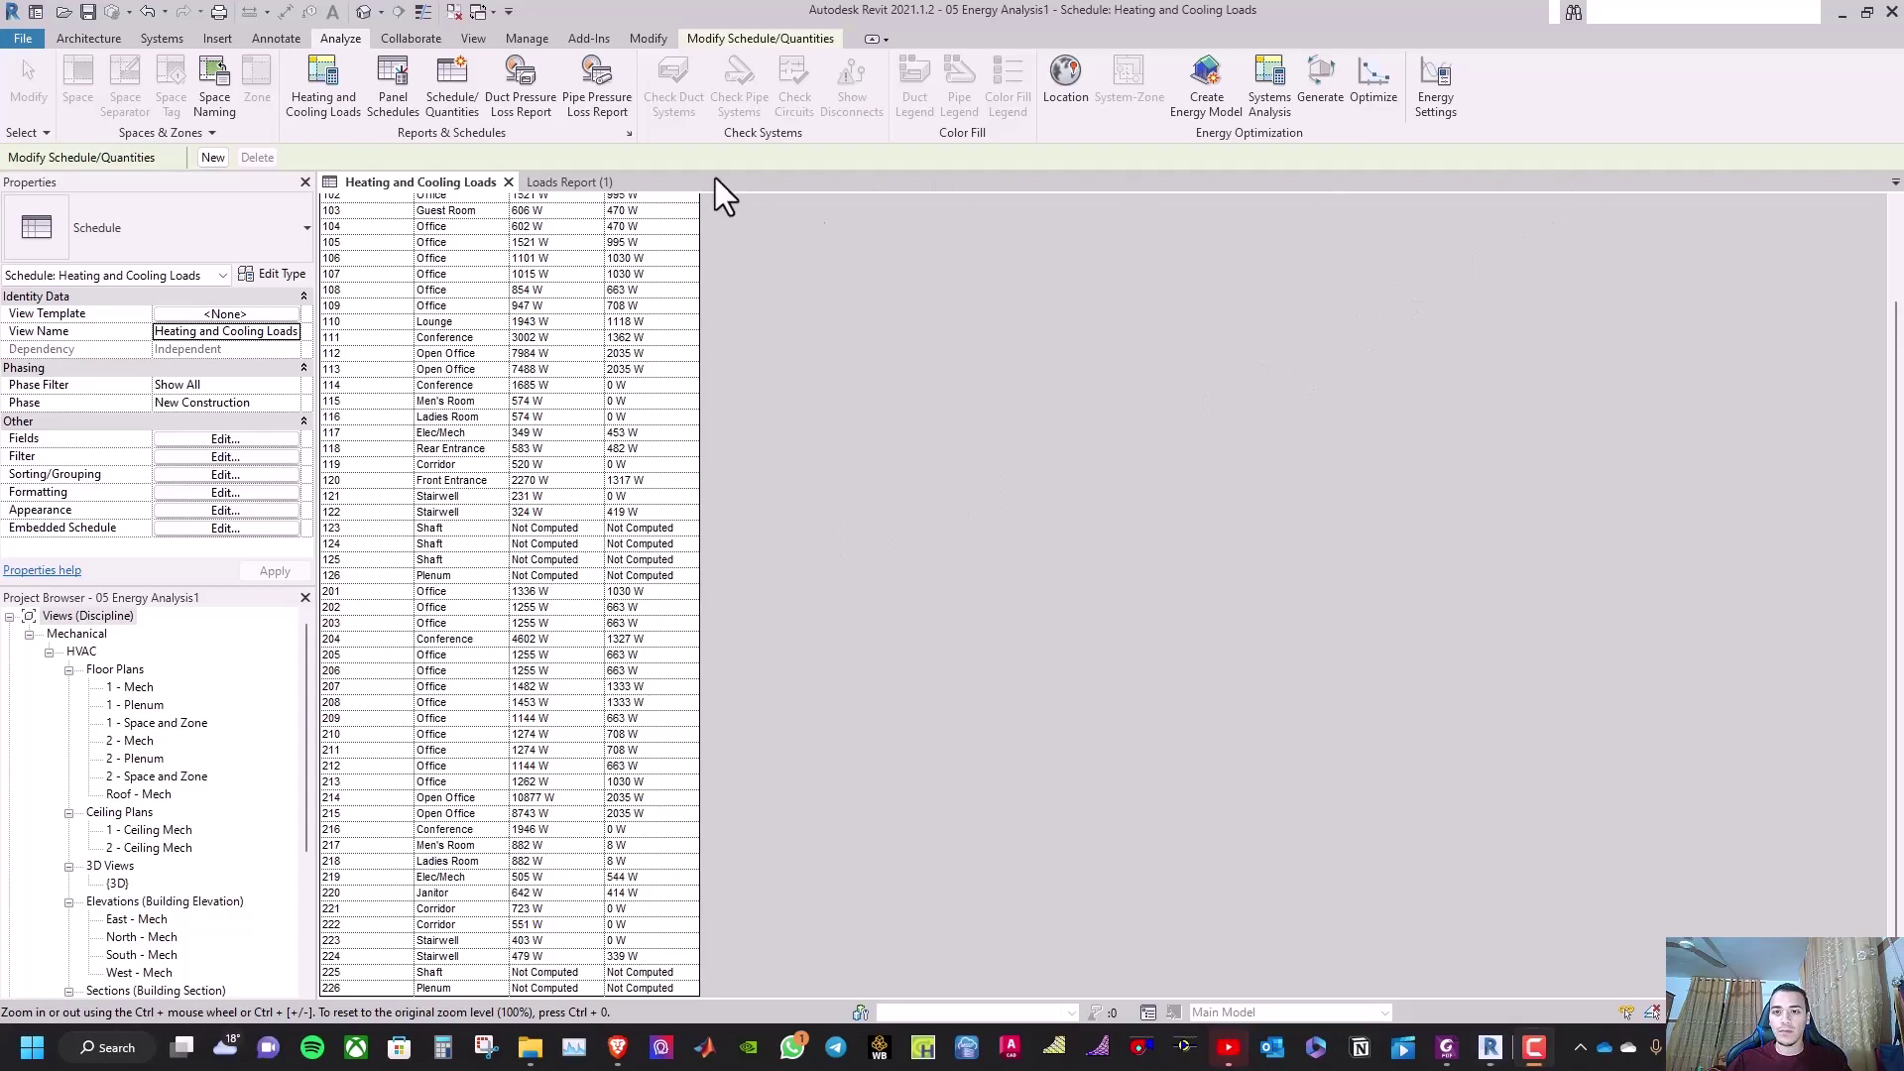
Review Loads Report (1), whose Building Summary shows 113,923 W peak cooling and 72,844 W peak heating
left_click(557, 184)
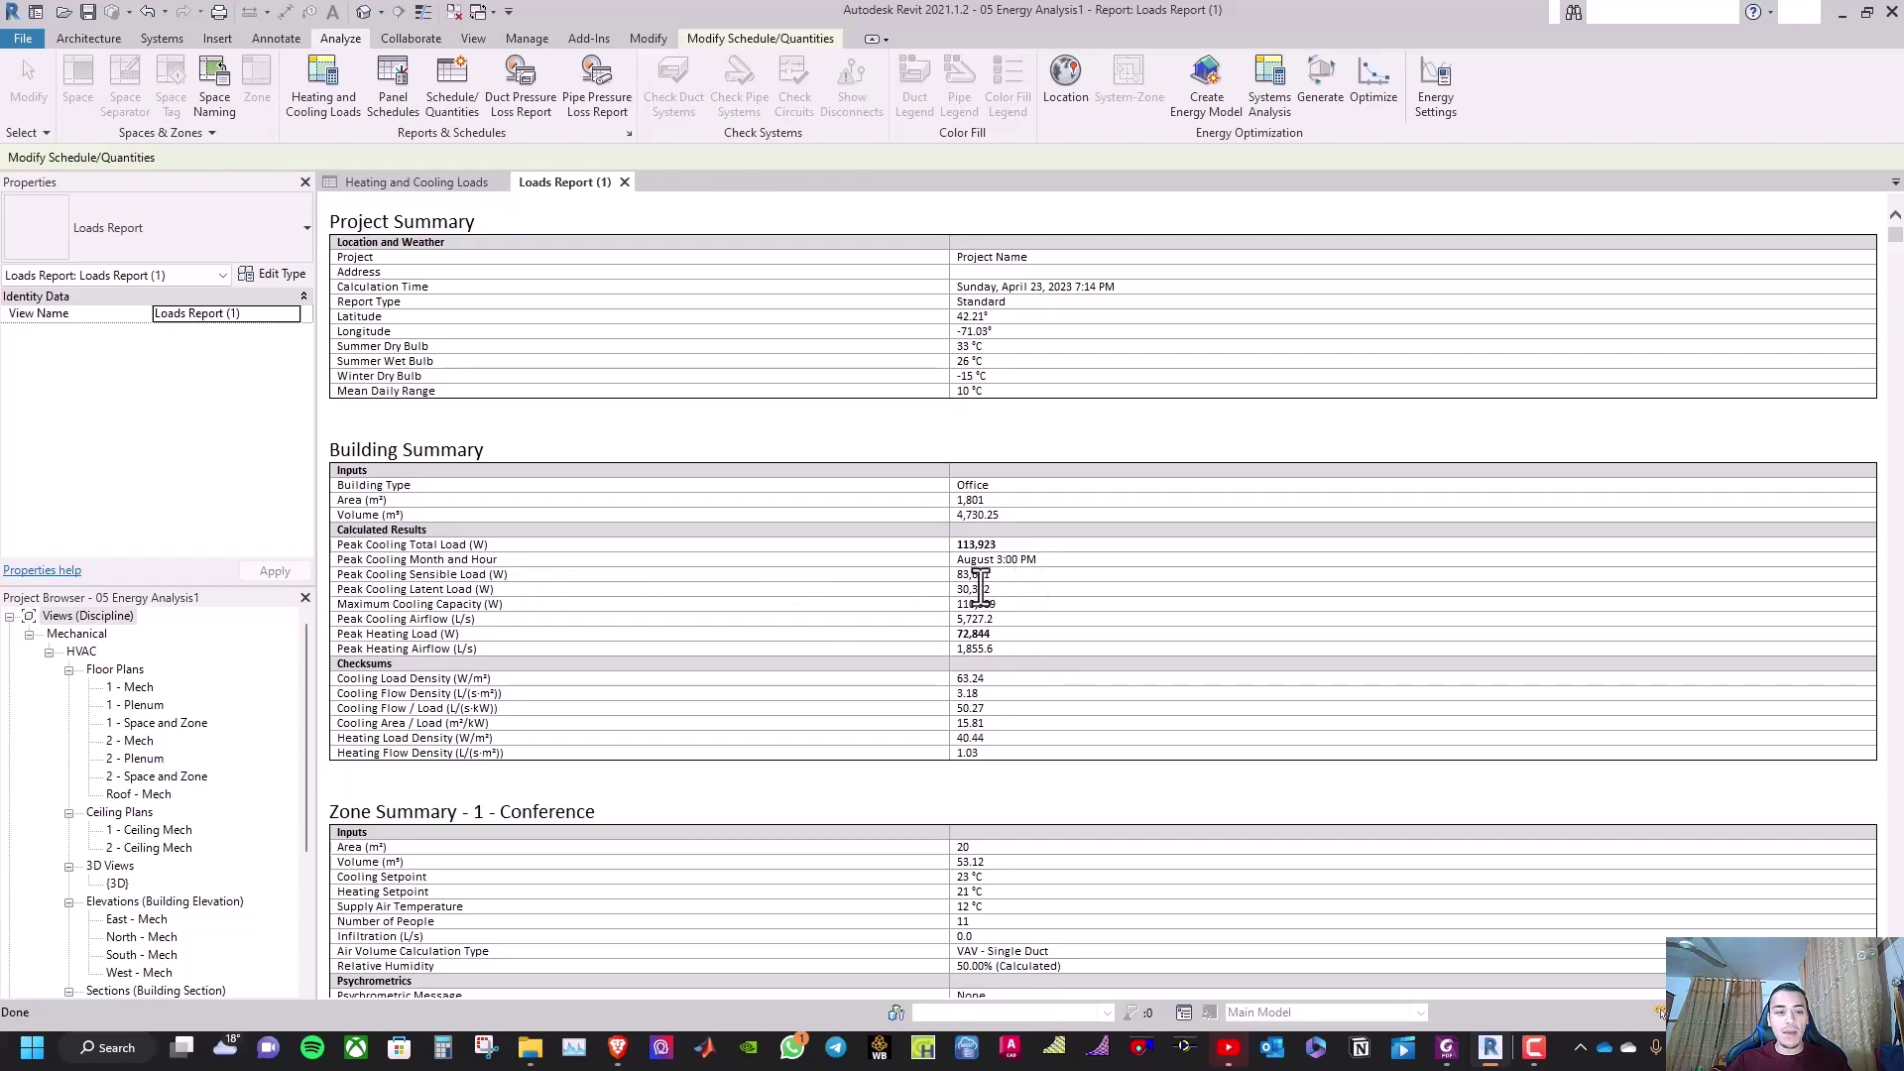
scroll(988, 587, "down", 3)
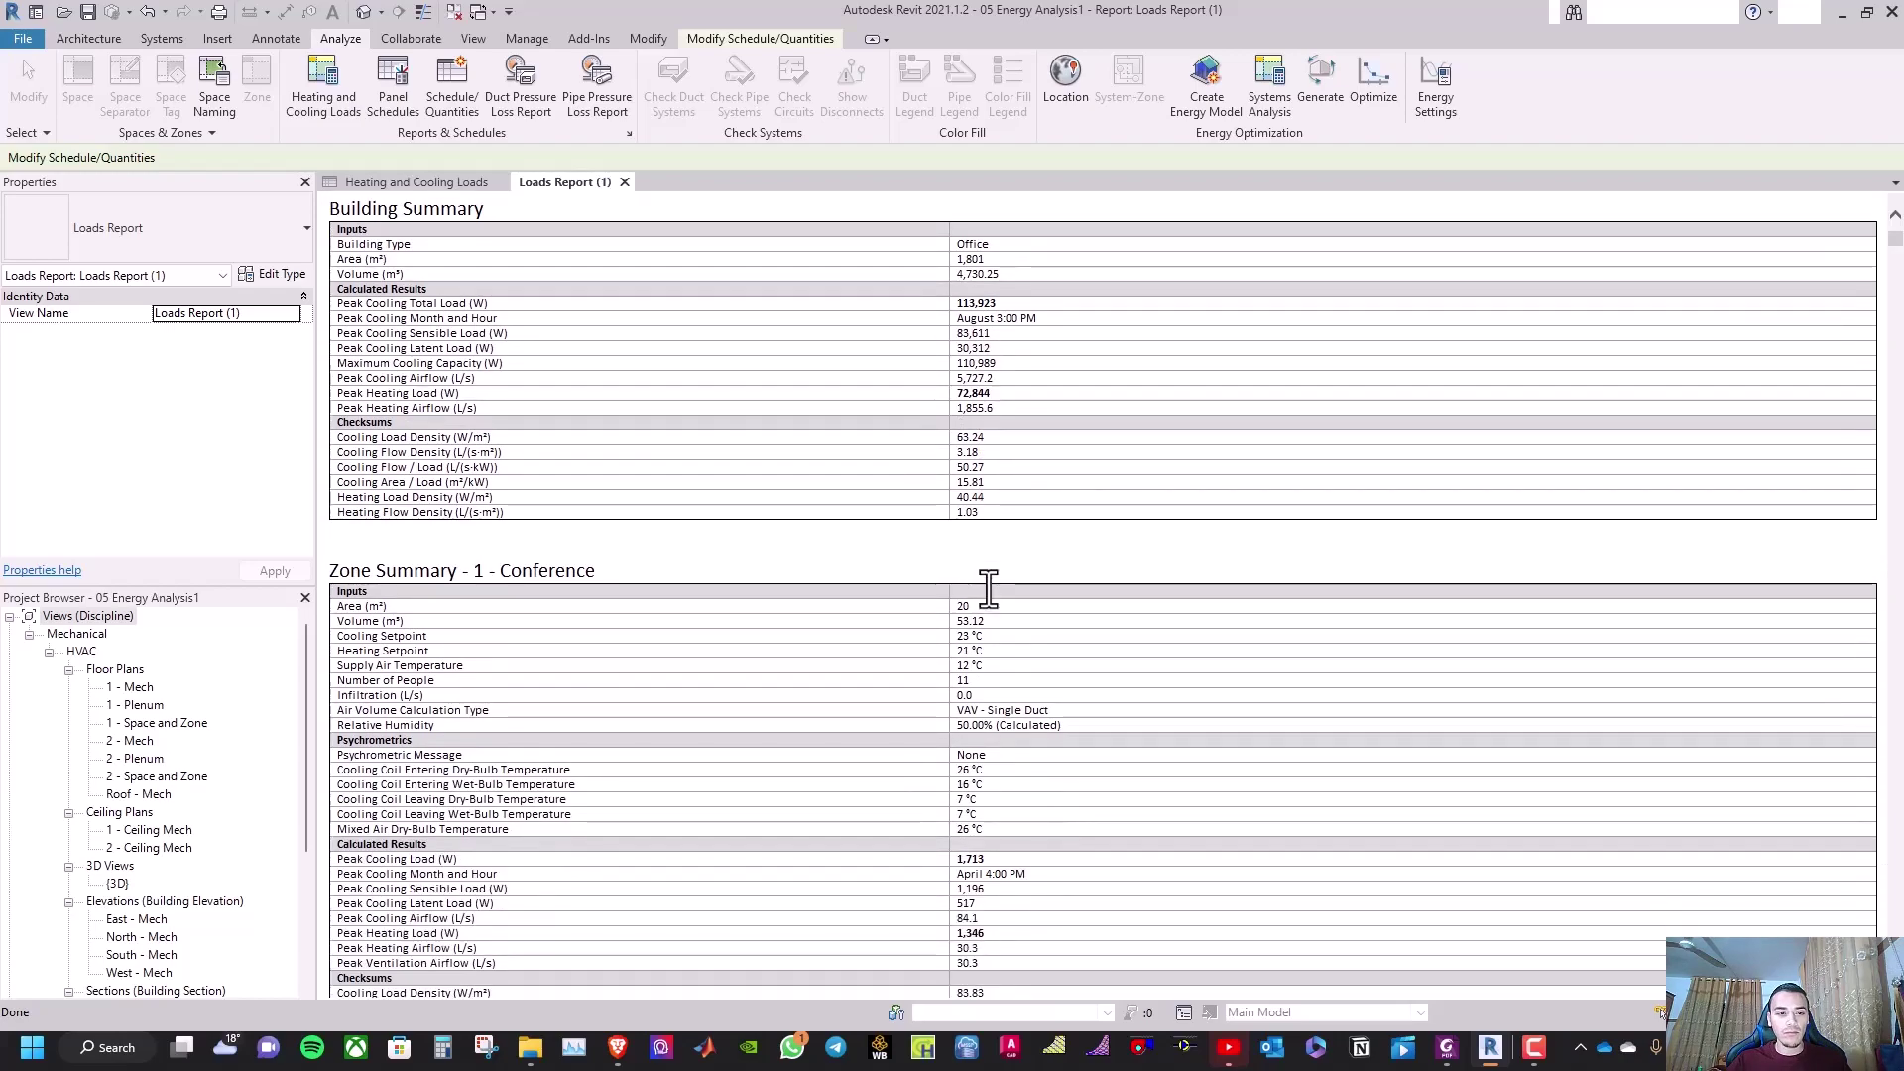
scroll(988, 587, "down", 2)
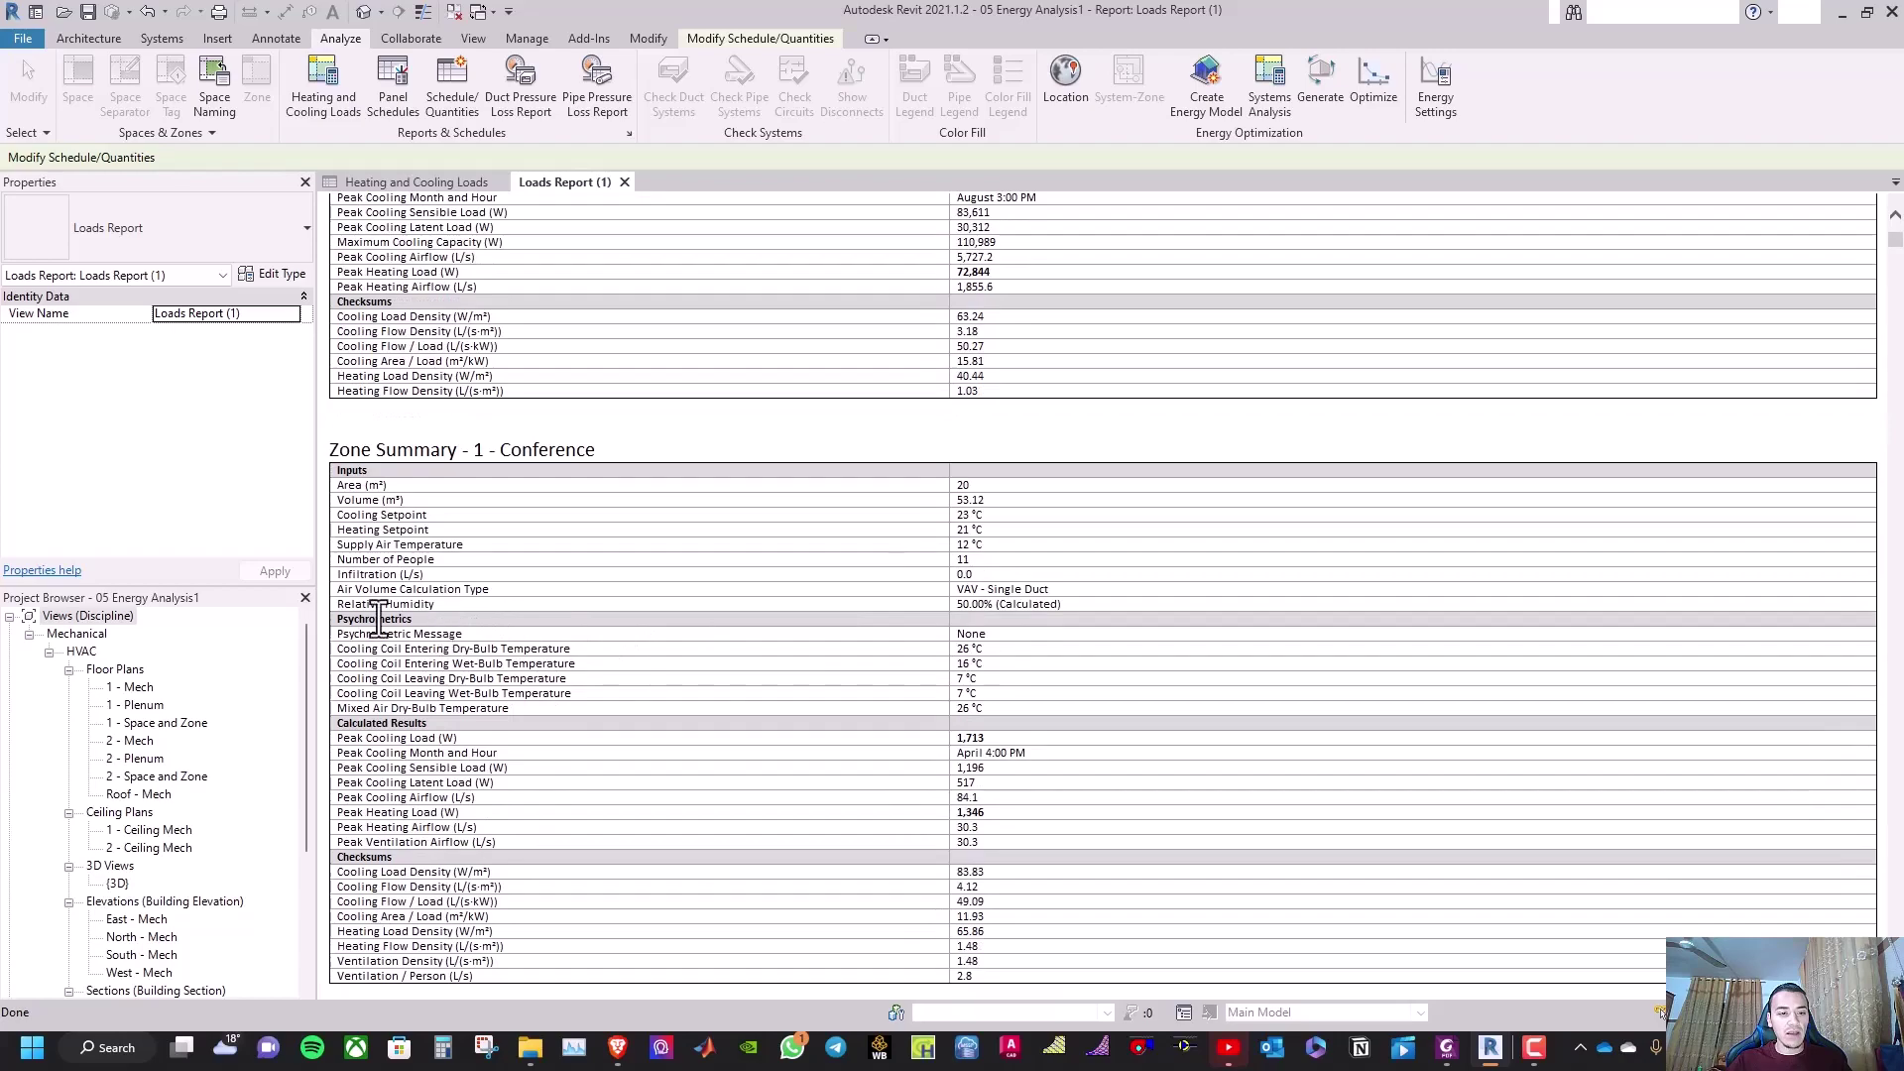
scroll(535, 635, "down", 2)
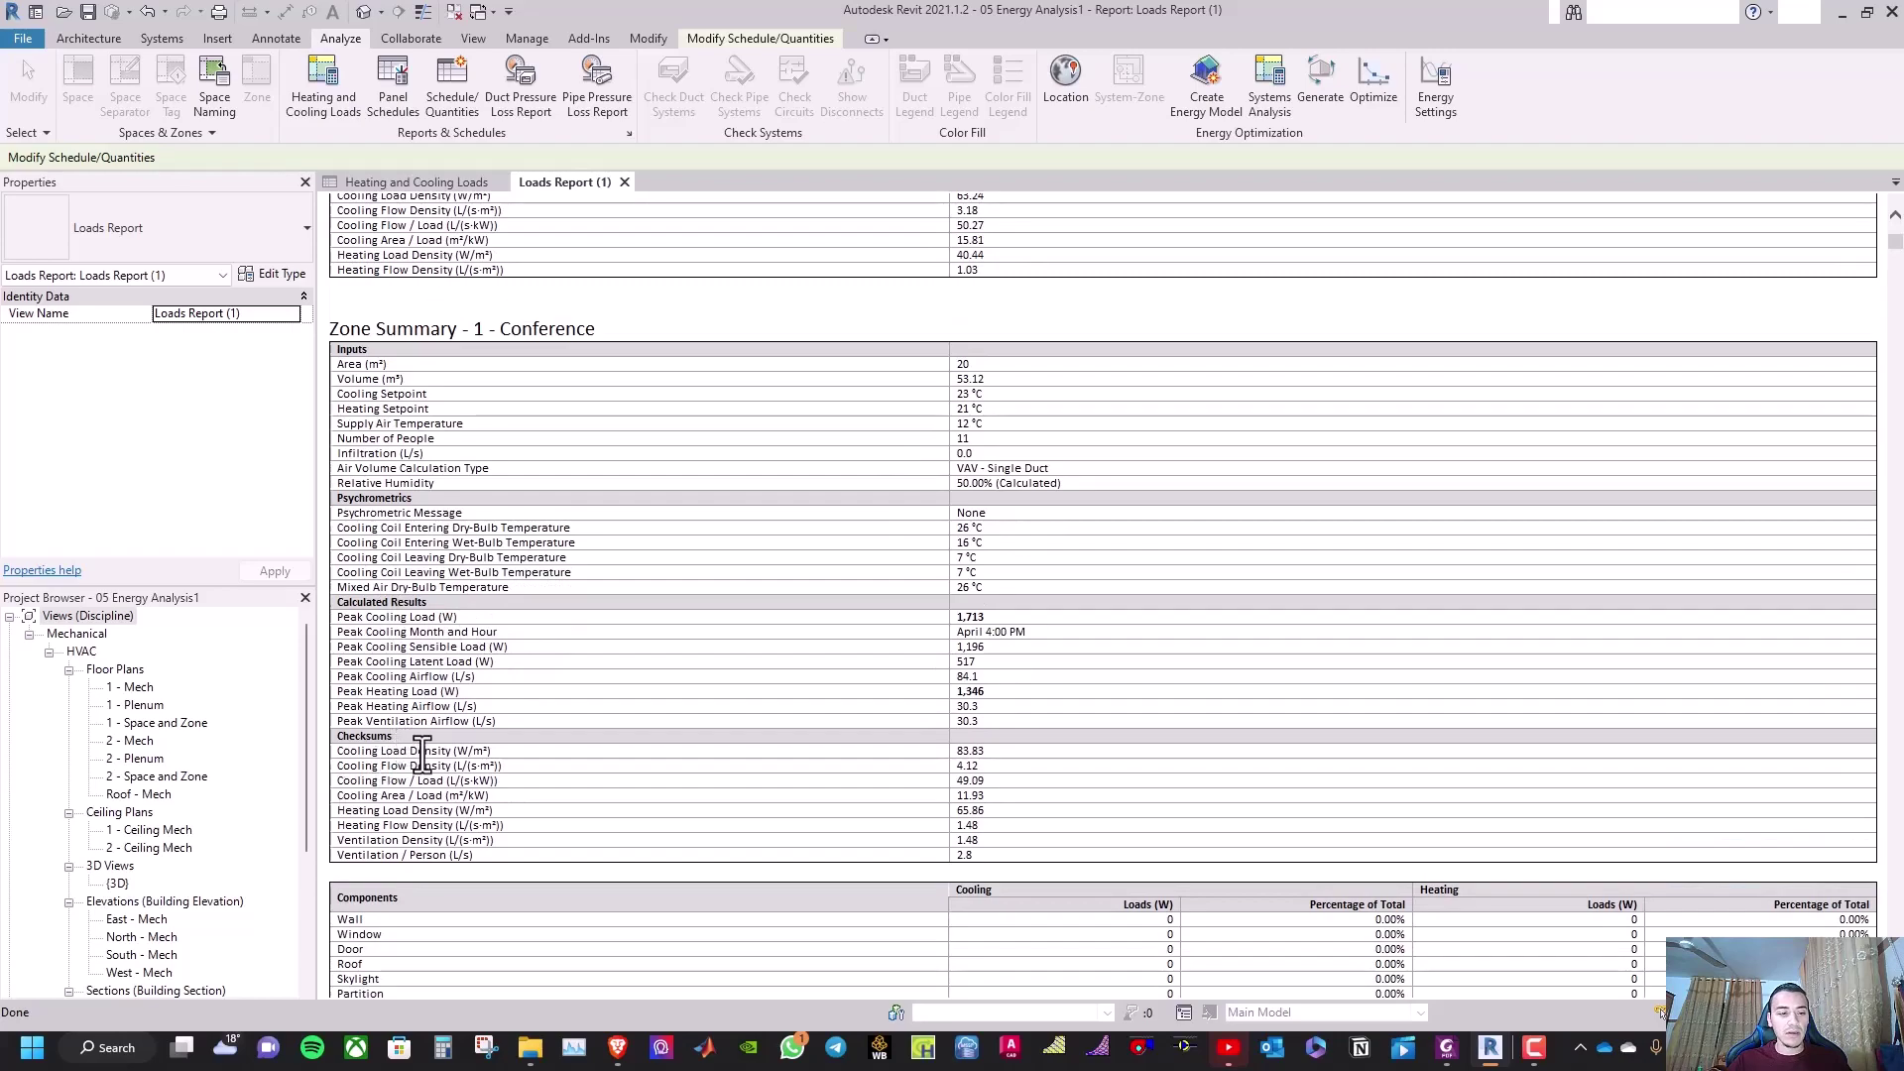
scroll(421, 754, "up", 8)
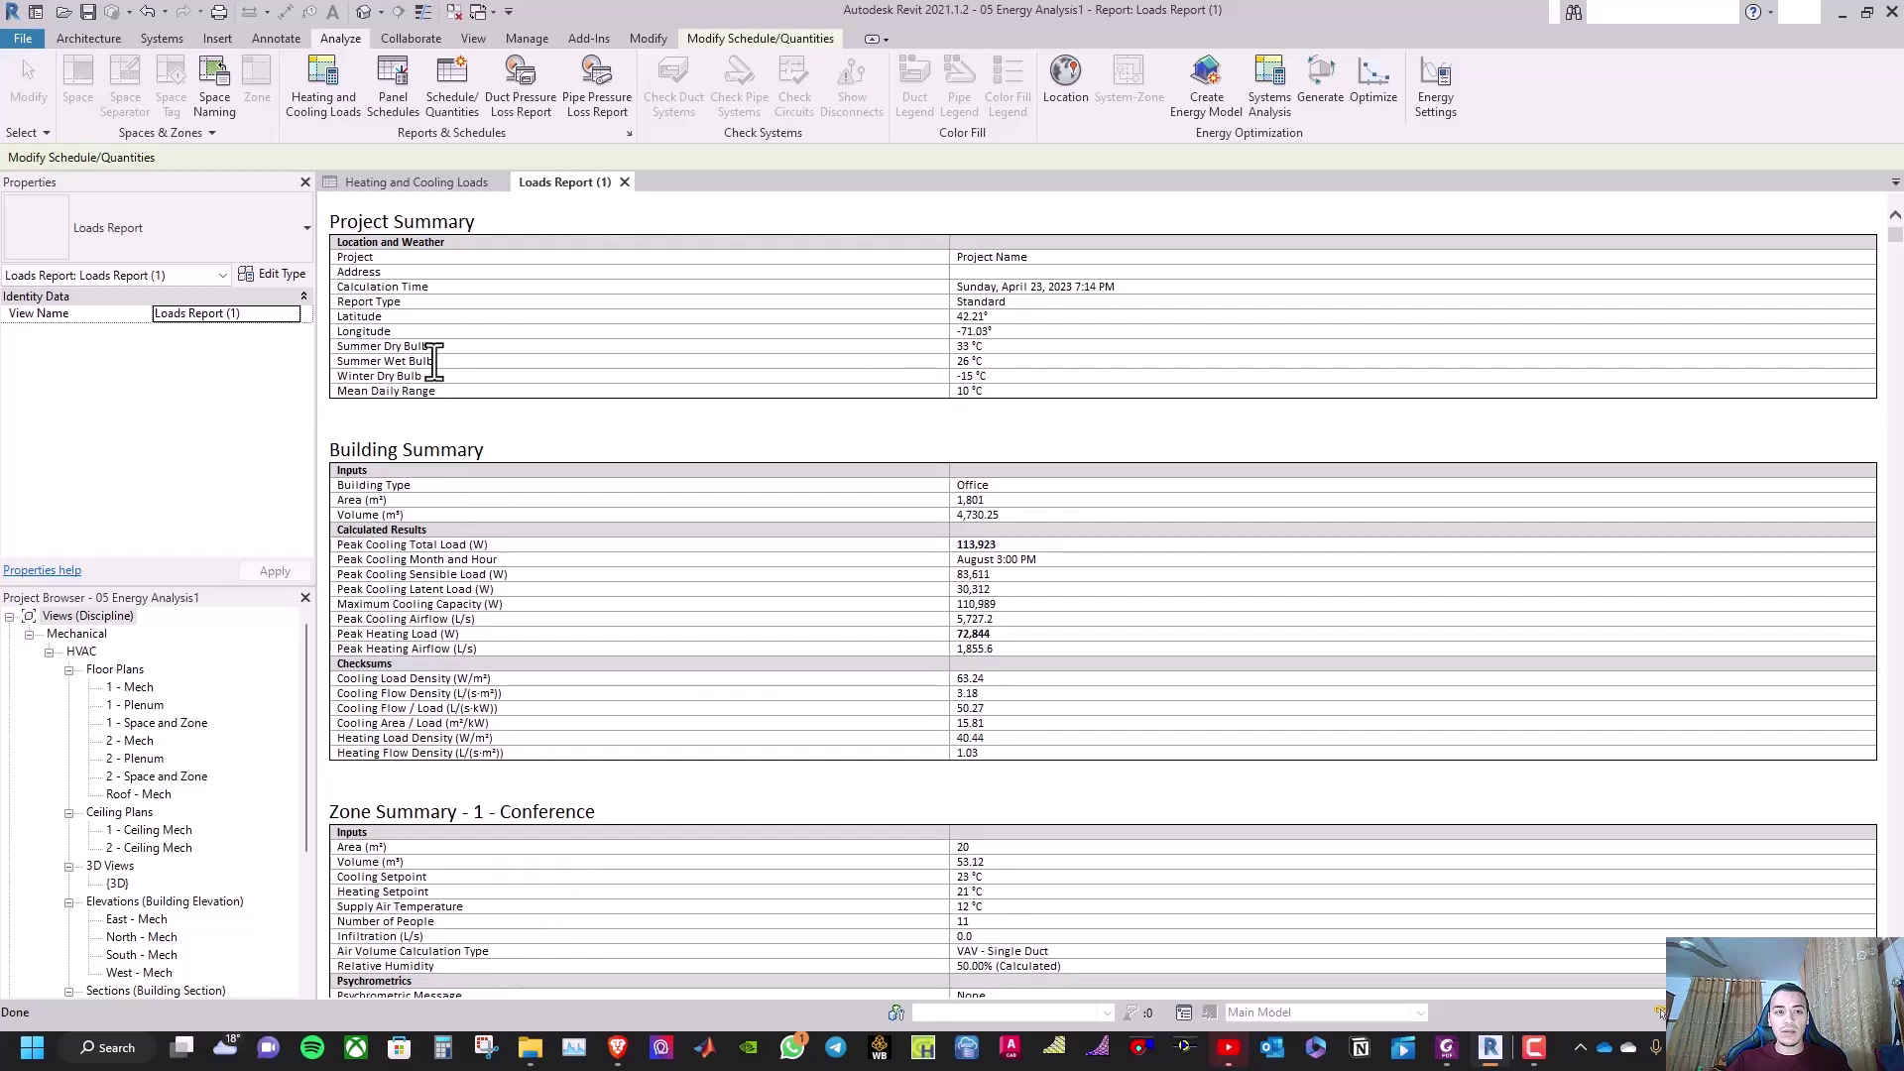
scroll(437, 365, "down", 13)
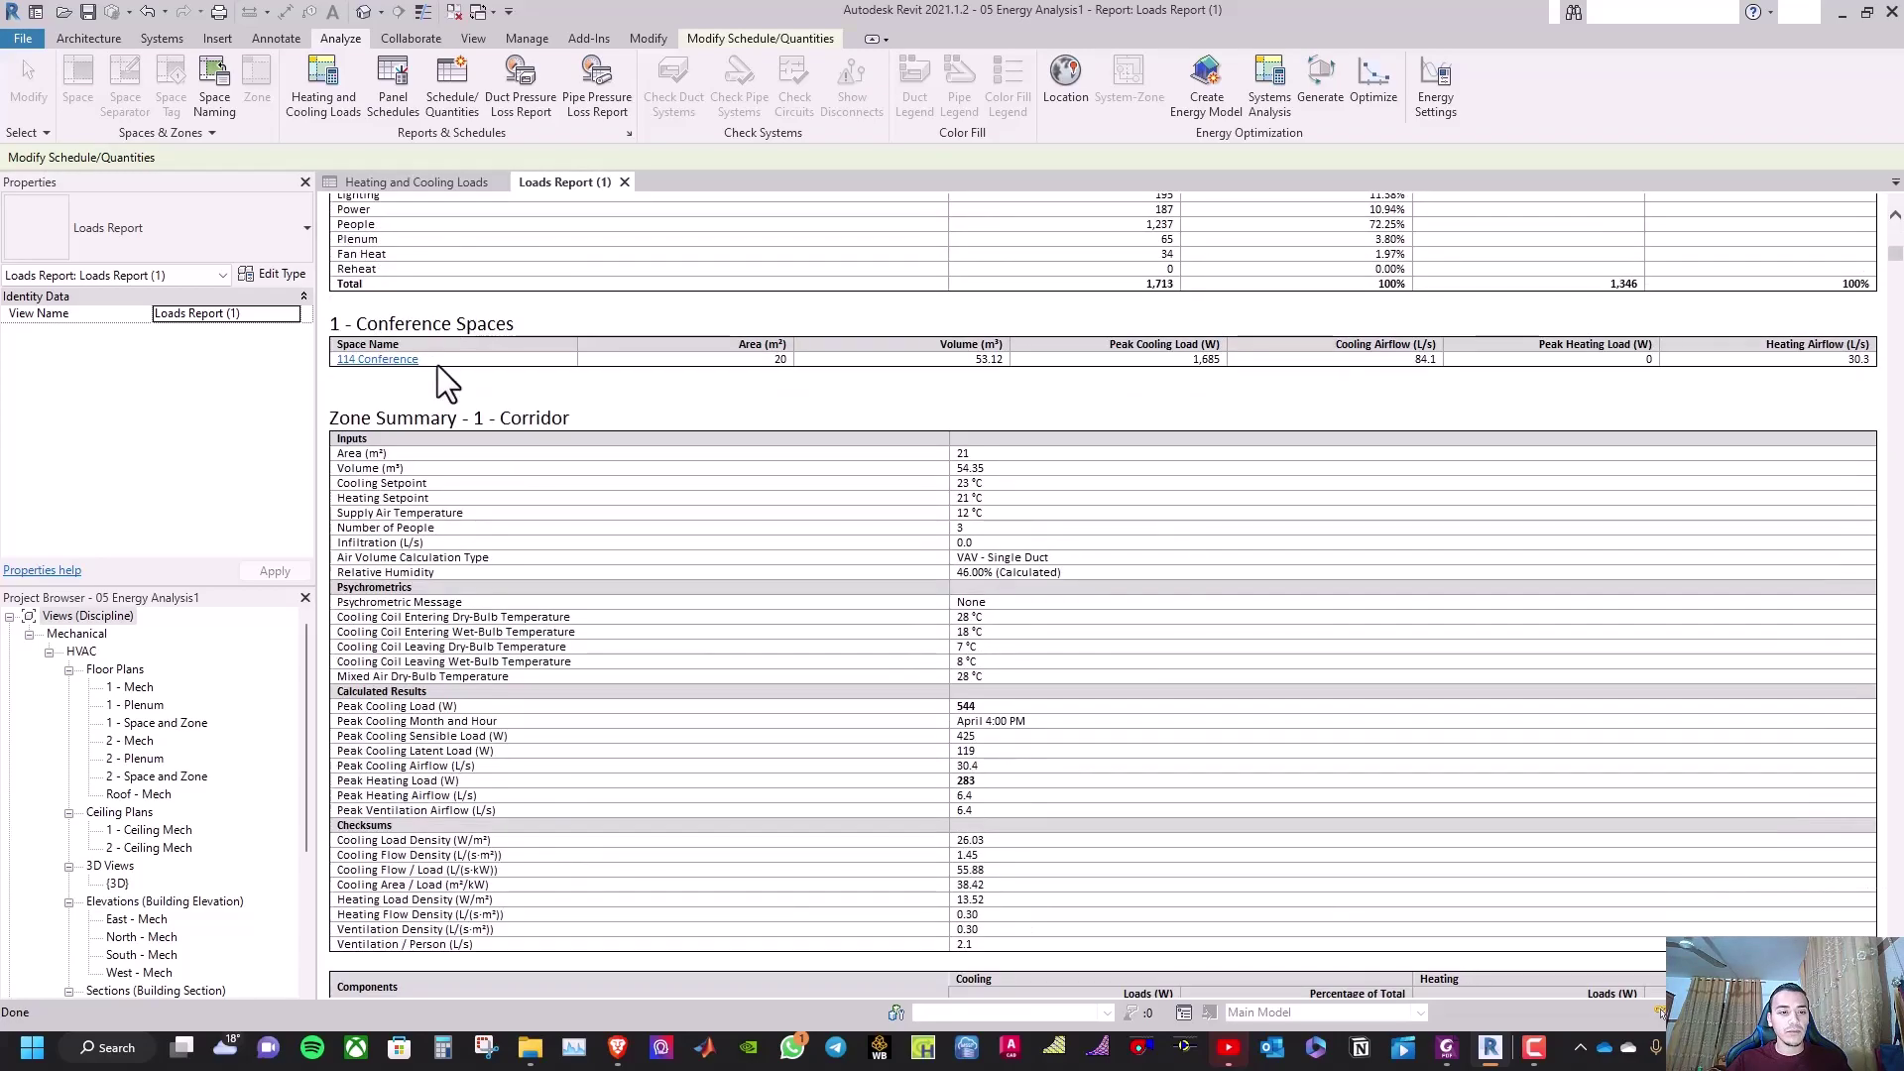
scroll(438, 365, "down", 1)
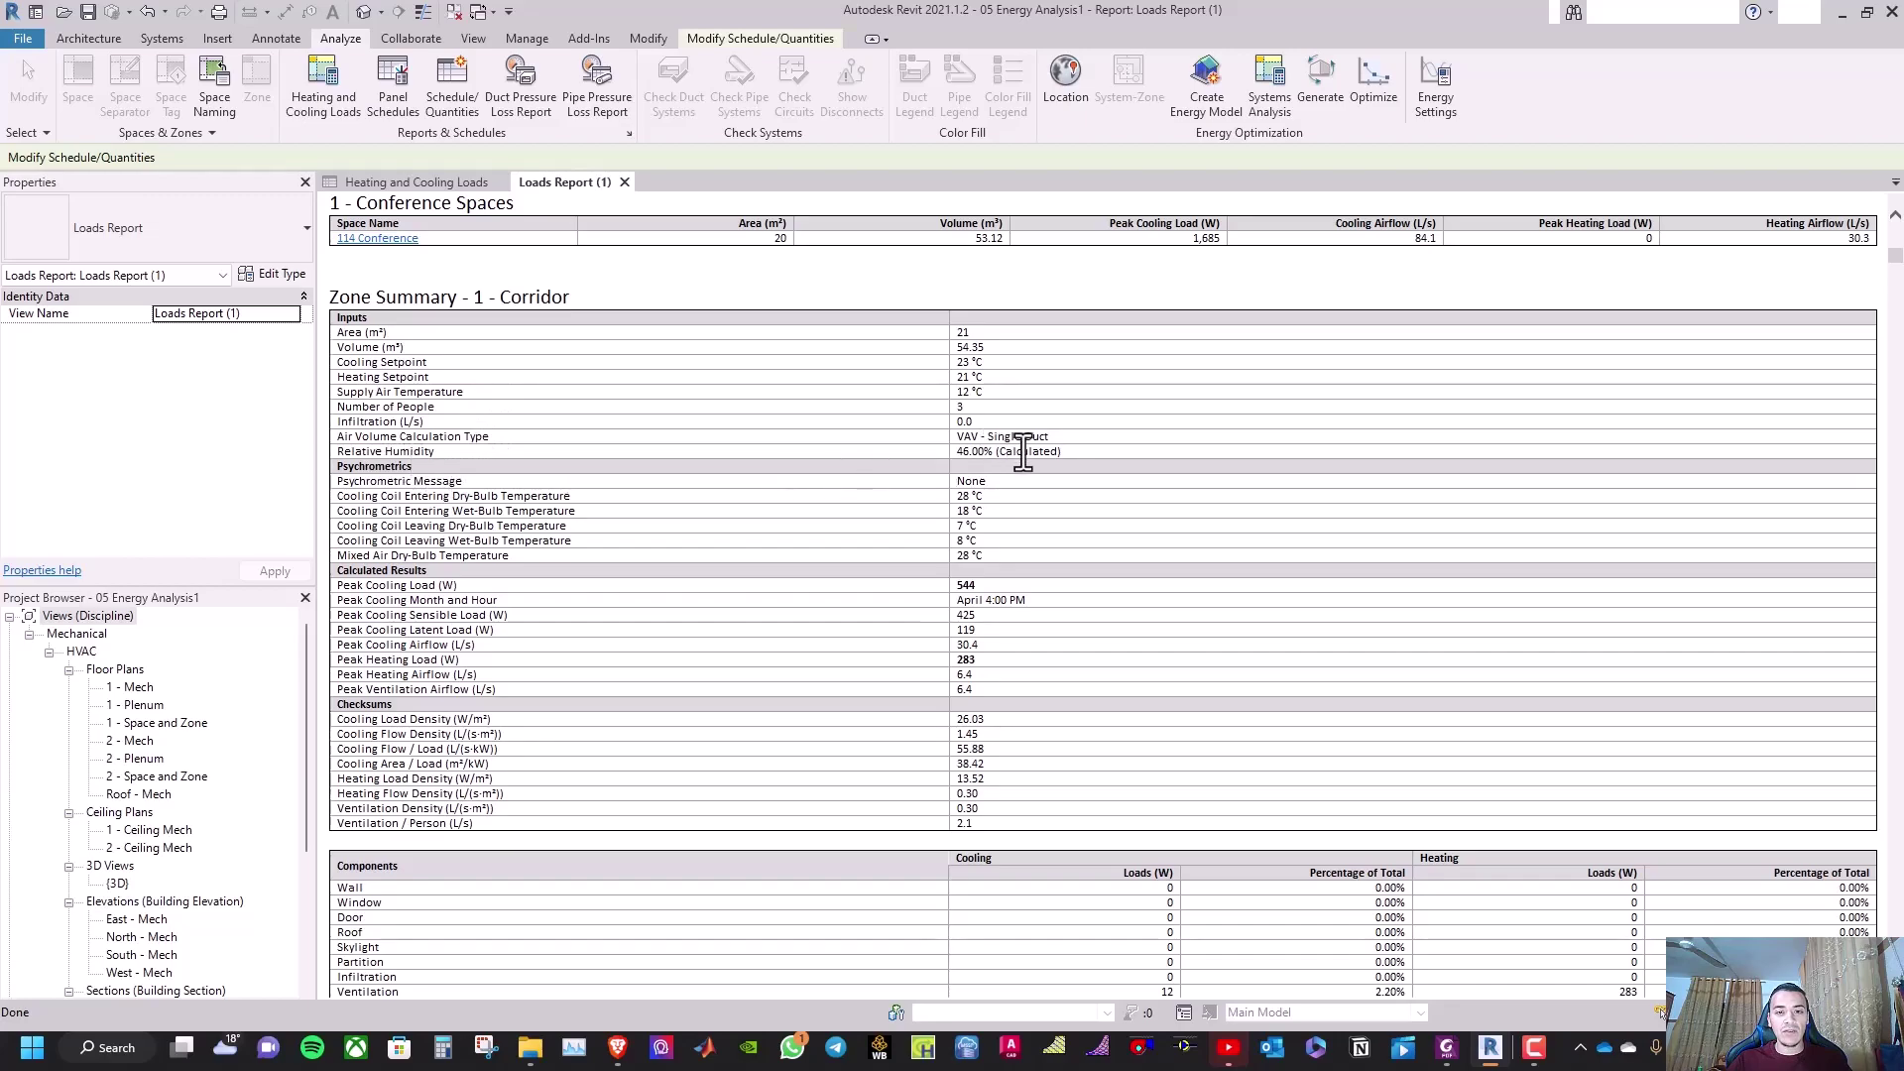
scroll(823, 496, "down", 15)
scroll(822, 492, "up", 12)
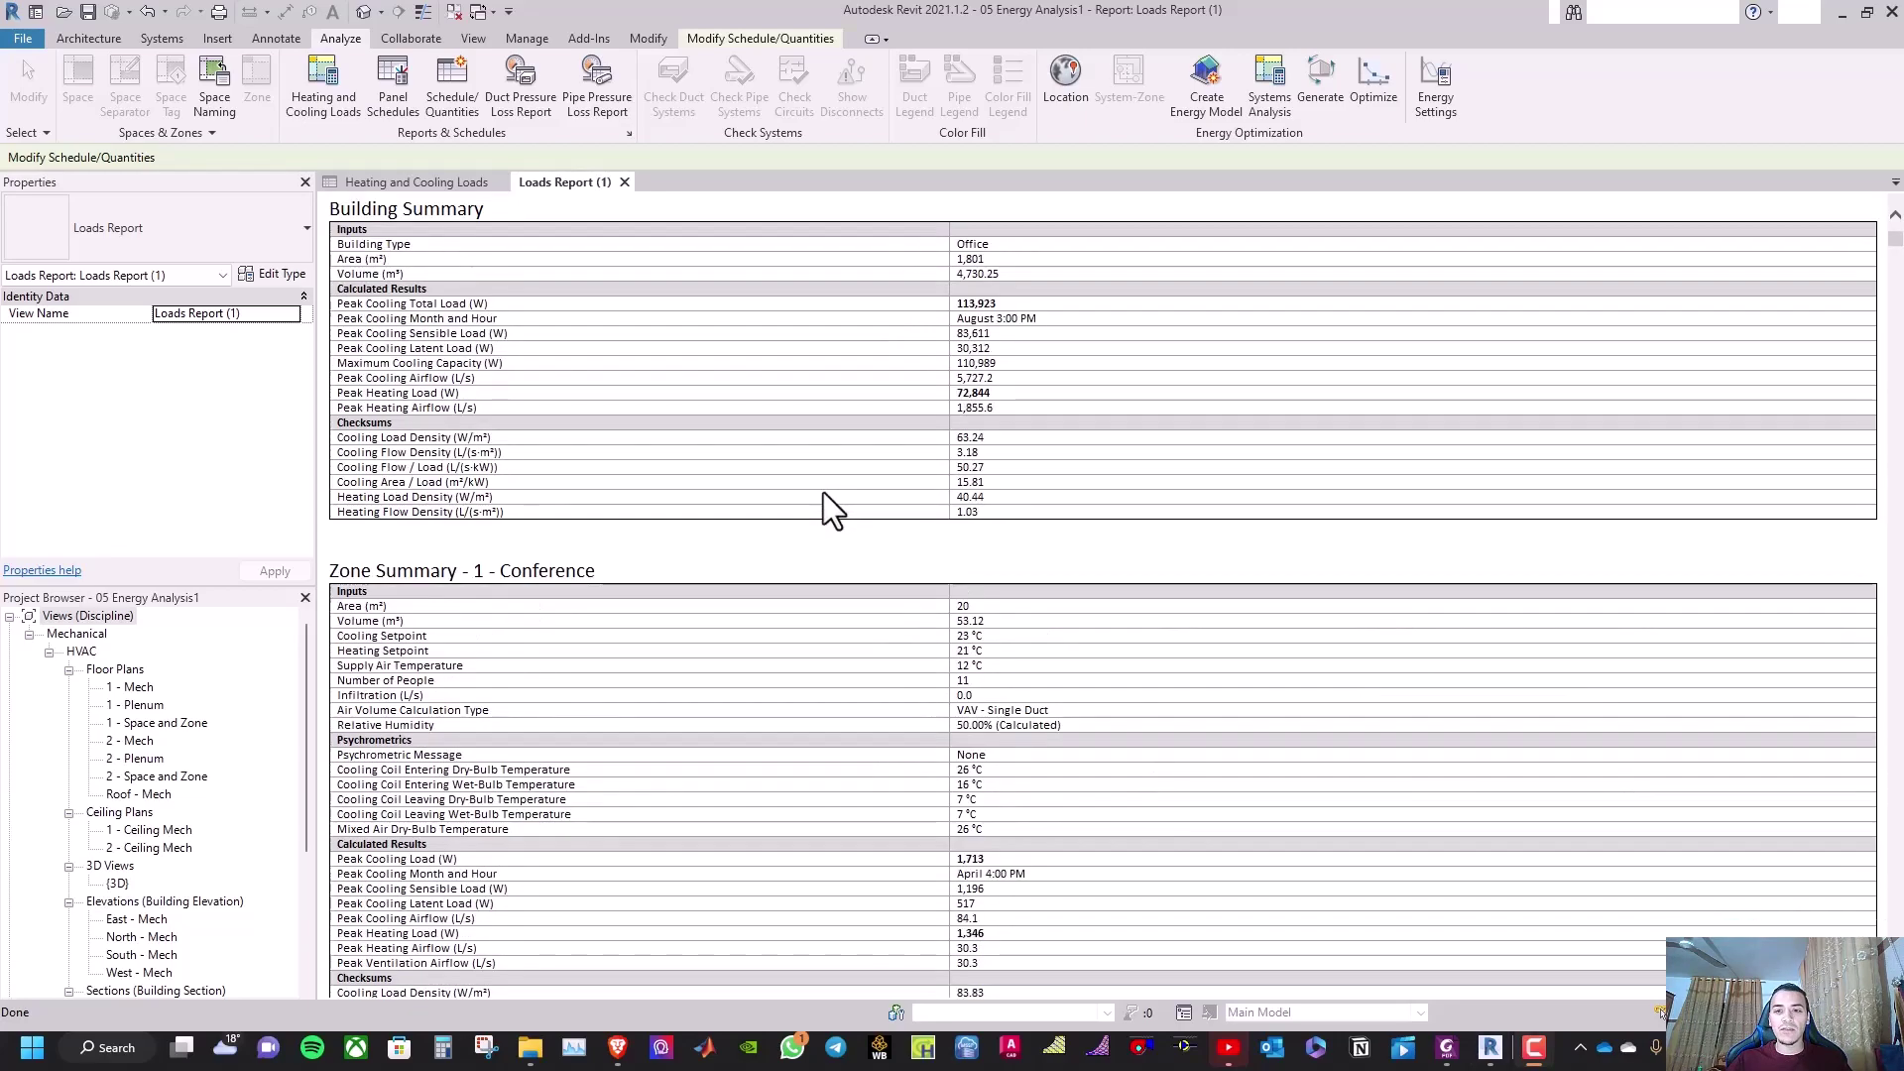